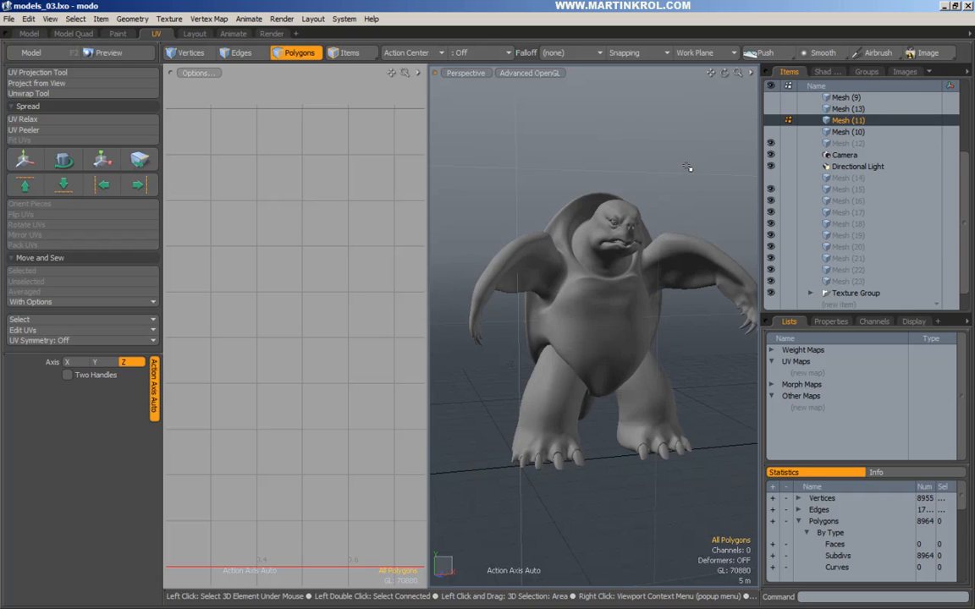
Make the 6392-polygon valve Mesh (10) the active layer, then frame and orbit around it.
click(844, 133)
key(a)
alt+drag(606, 270, 658, 247)
right_drag(658, 247, 630, 312)
alt+drag(631, 311, 581, 282)
alt+drag(694, 296, 674, 287)
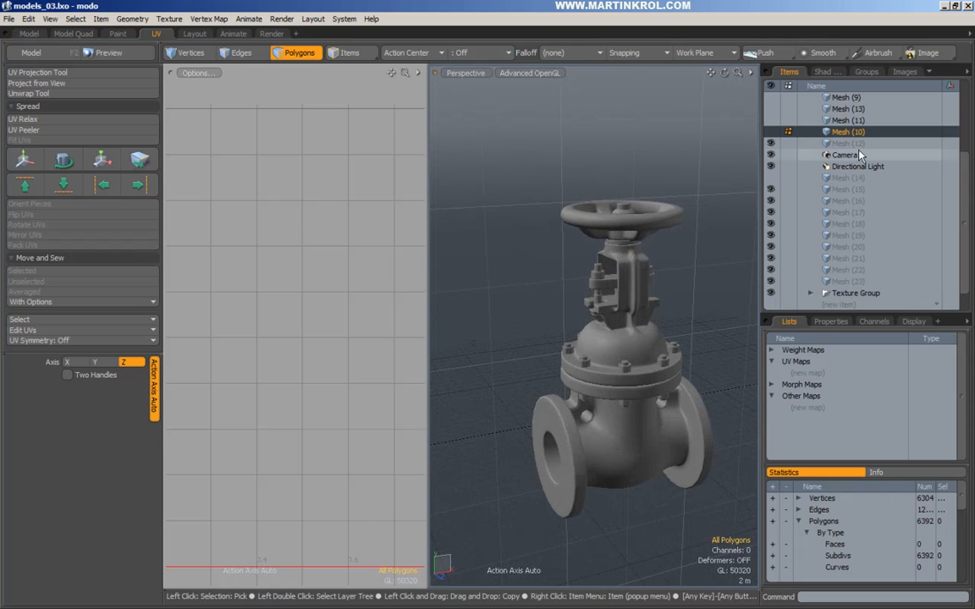
scroll(846, 135, up, 5)
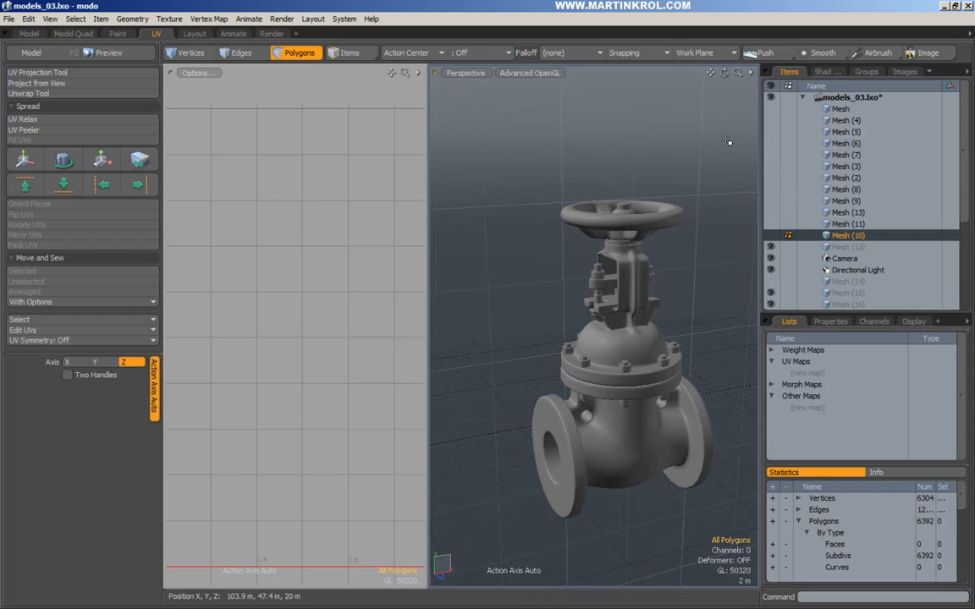
Project the valve's UVs from the current front view into a new Texture UV map.
alt+drag(712, 206, 727, 269)
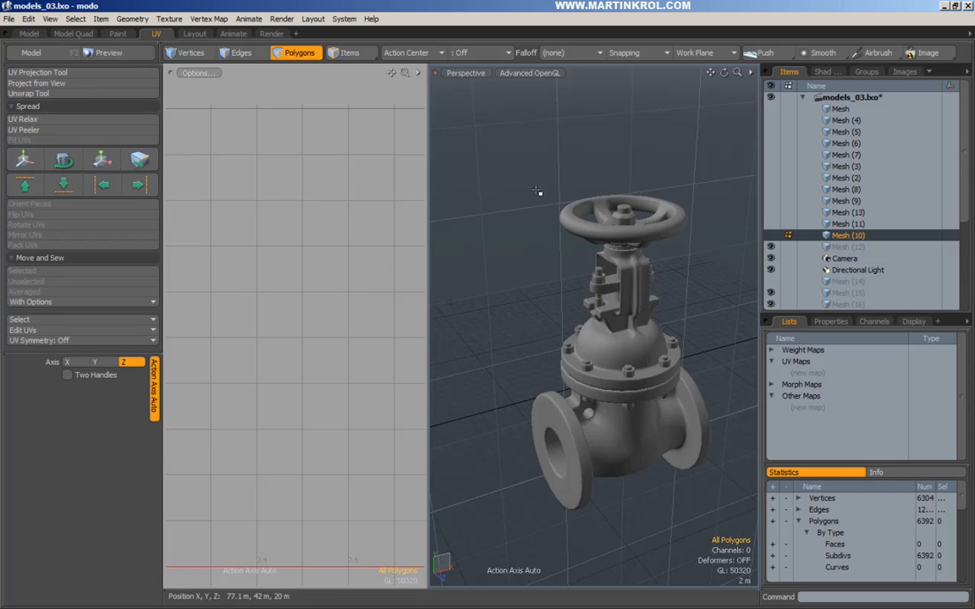
alt+drag(648, 273, 605, 286)
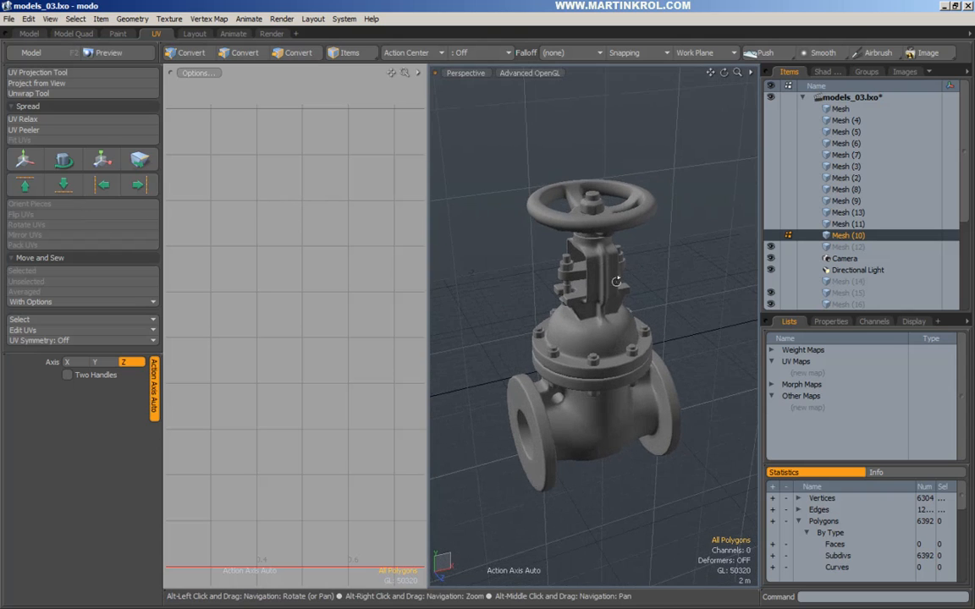
click(66, 85)
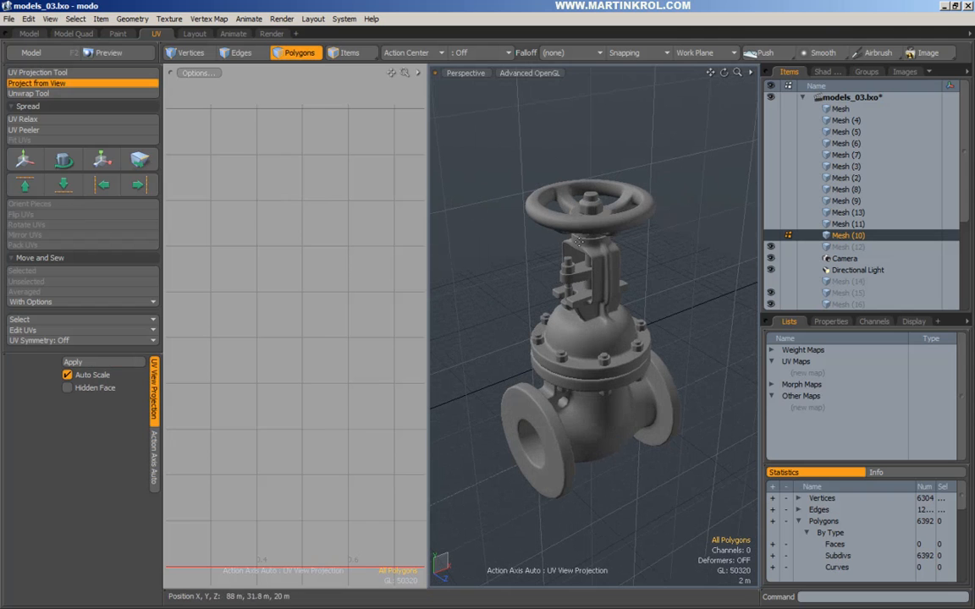
click(610, 267)
ctrl+alt+drag(359, 283, 269, 293)
right_drag(367, 286, 357, 298)
key(q)
alt+drag(500, 298, 512, 239)
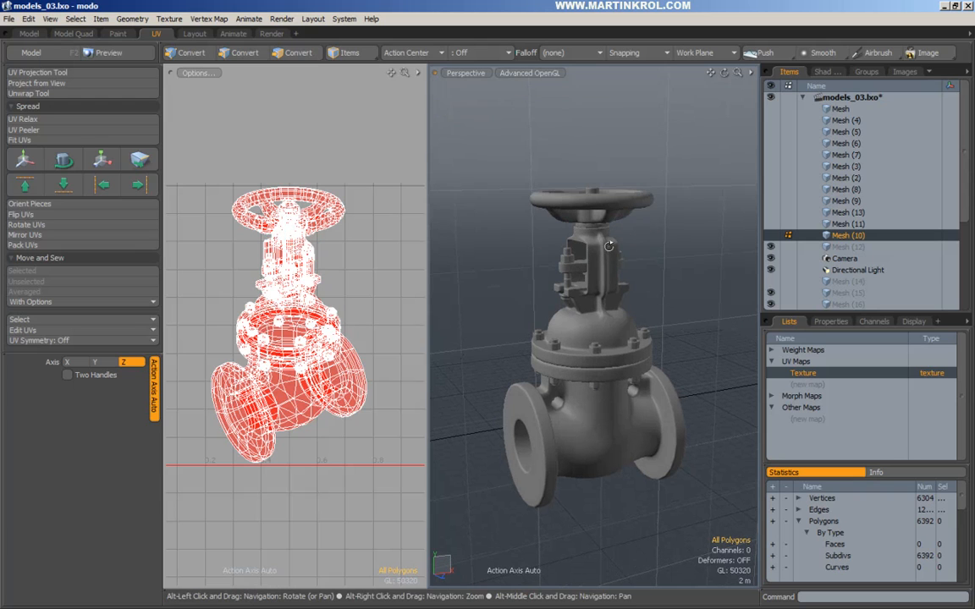
alt+drag(444, 200, 526, 193)
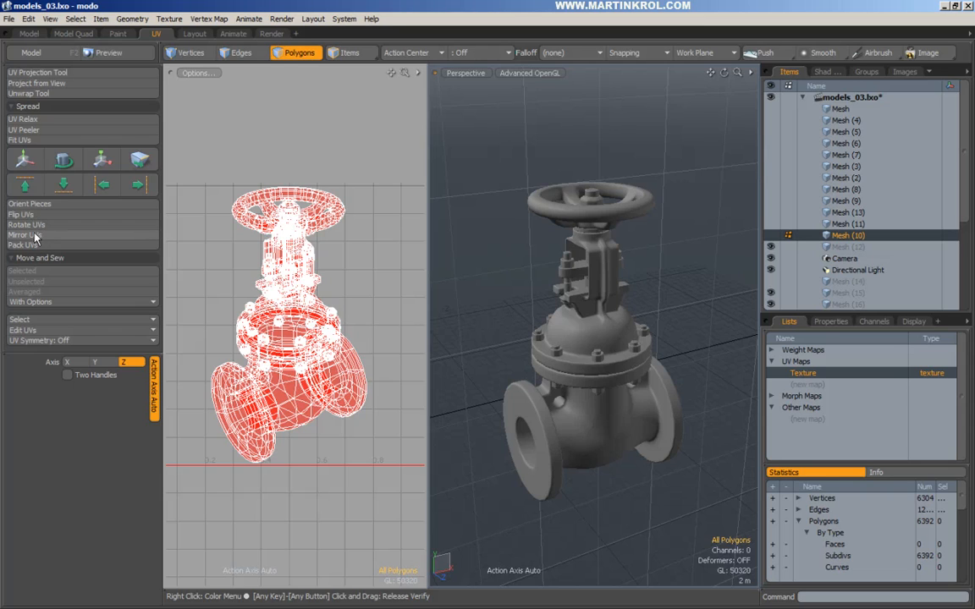
click(47, 321)
click(107, 311)
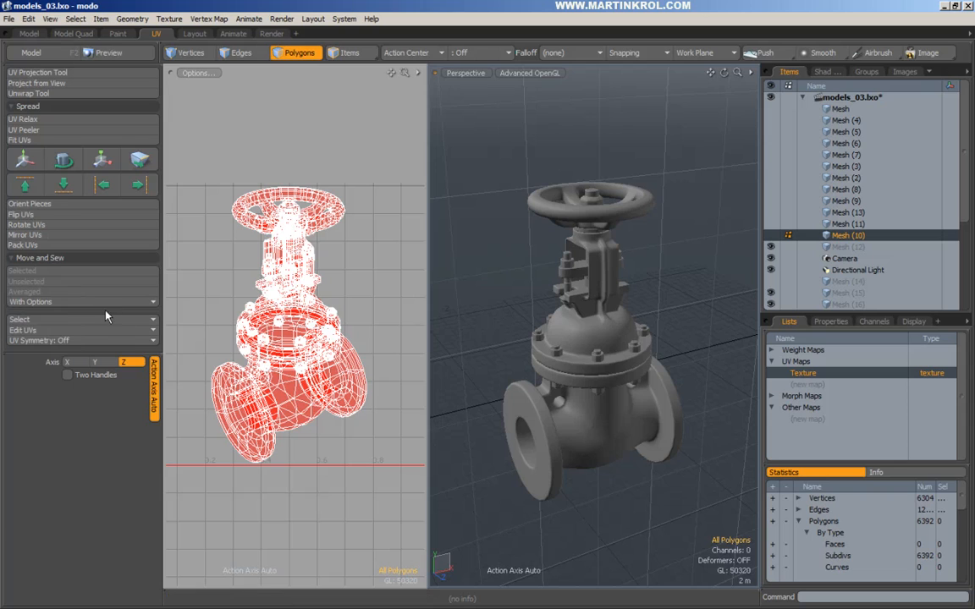
click(38, 330)
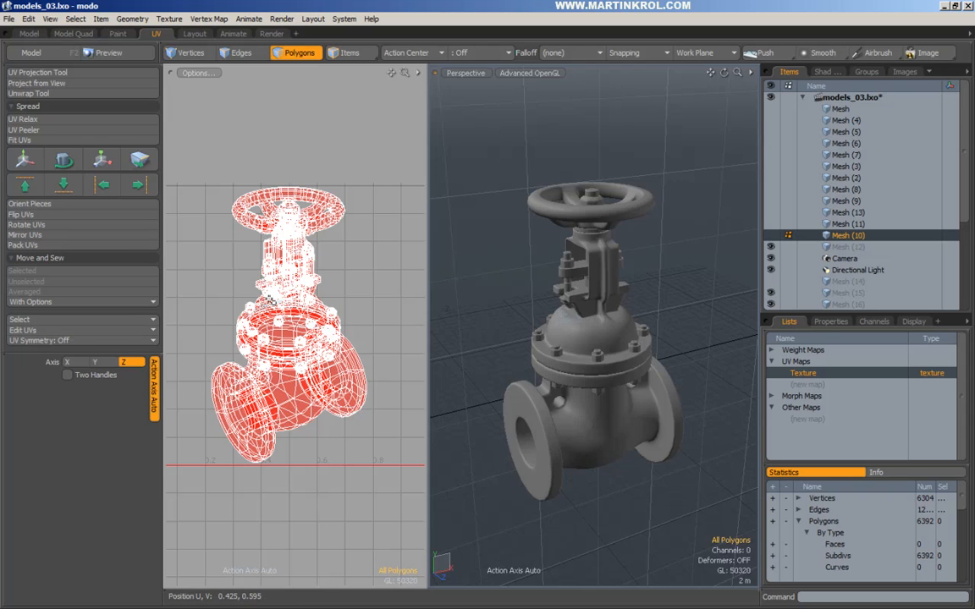
click(26, 20)
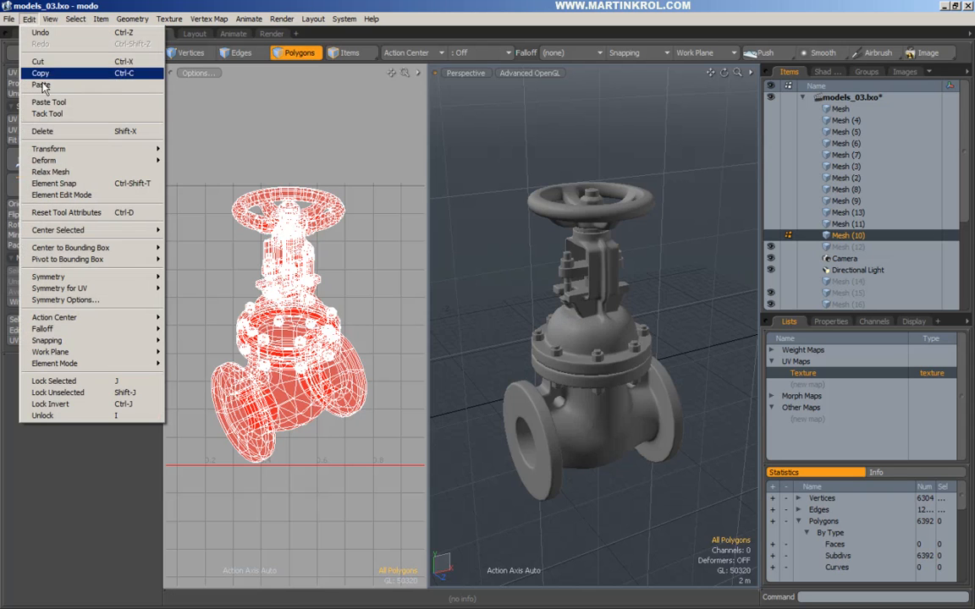
mouse_move(29, 19)
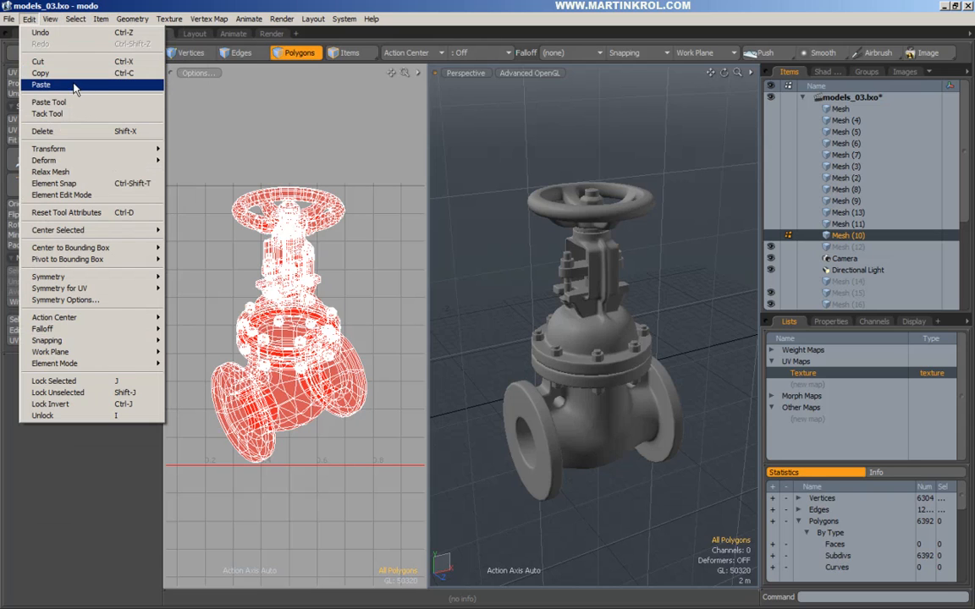
click(96, 4)
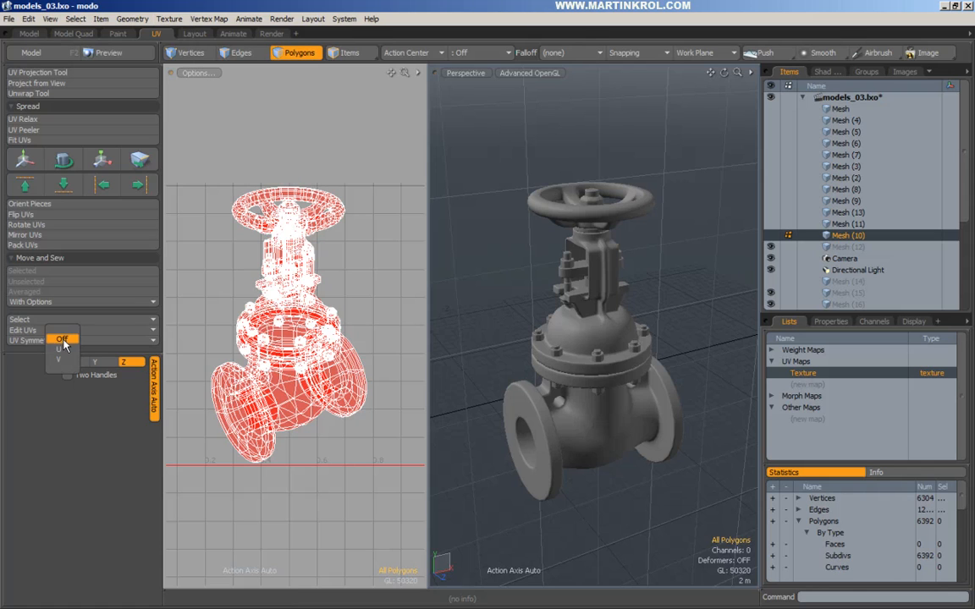
scroll(254, 281, down, 3)
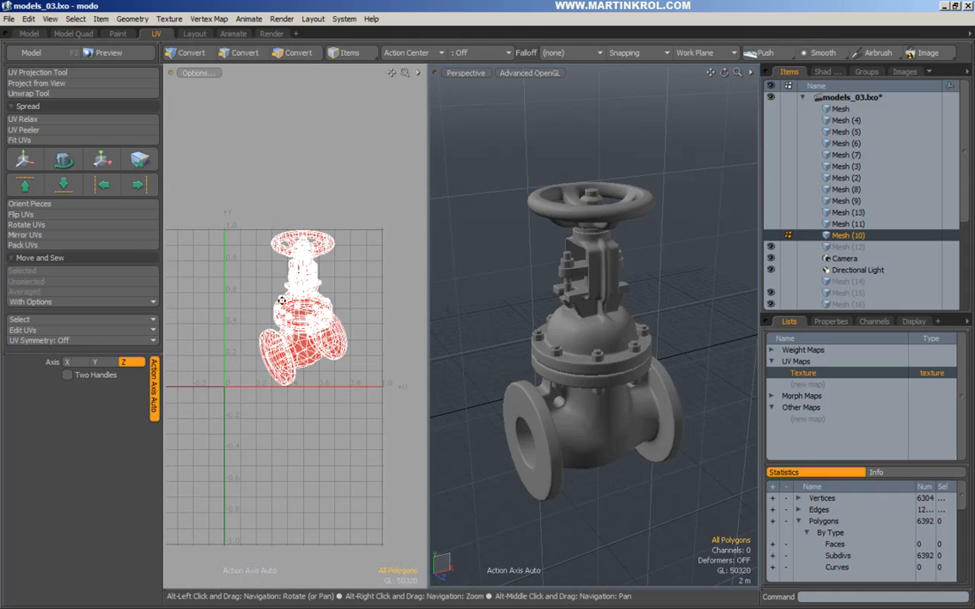
alt+drag(260, 306, 320, 327)
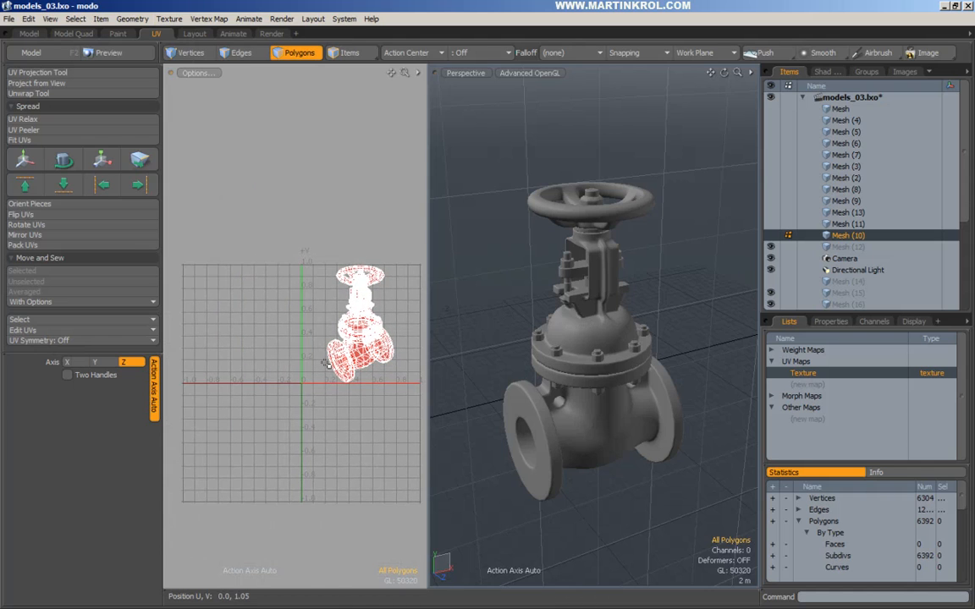
alt+drag(302, 367, 291, 351)
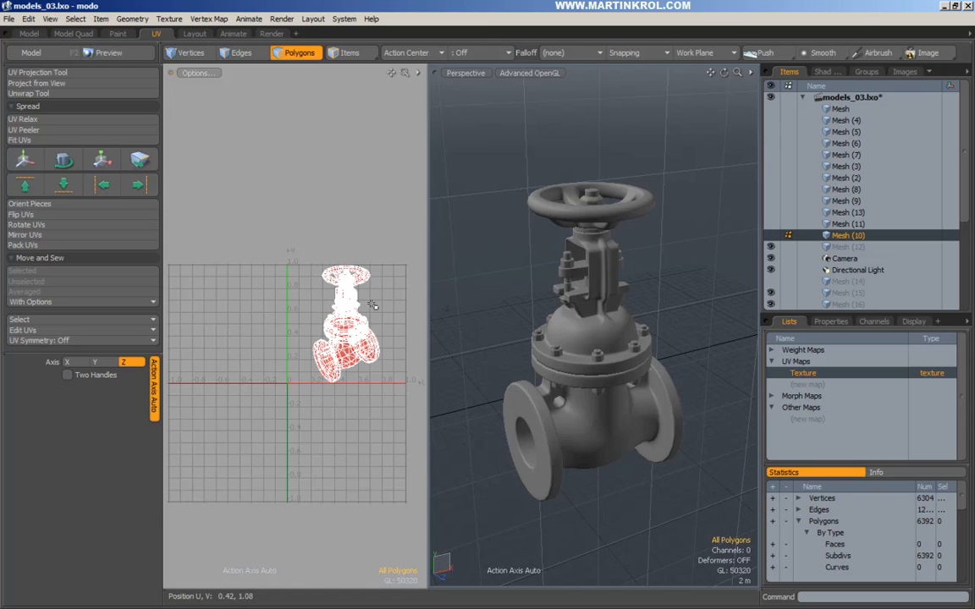
alt+scroll(359, 308, up, 4)
alt+drag(377, 303, 359, 319)
alt+scroll(369, 319, up, 1)
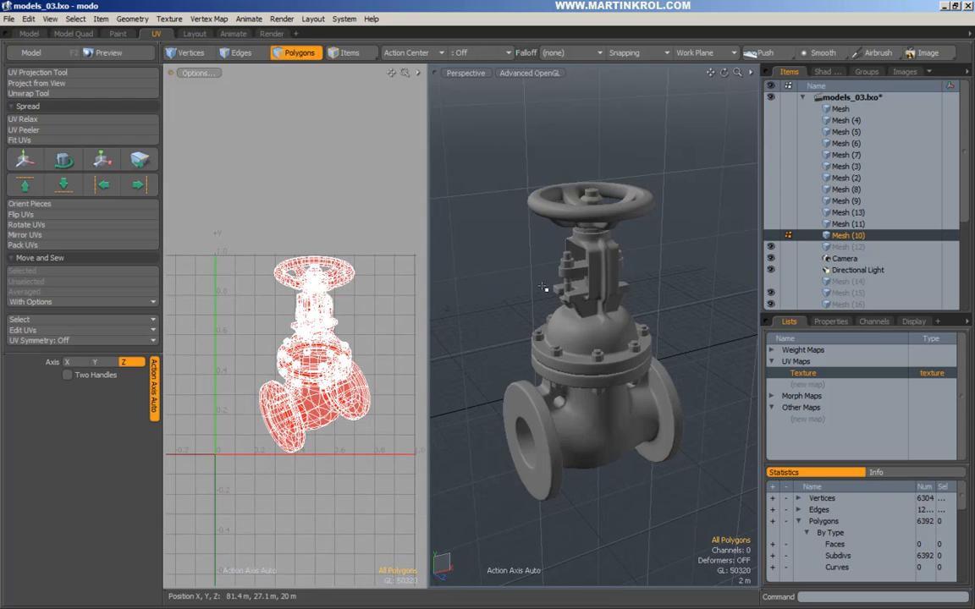
alt+drag(602, 315, 583, 313)
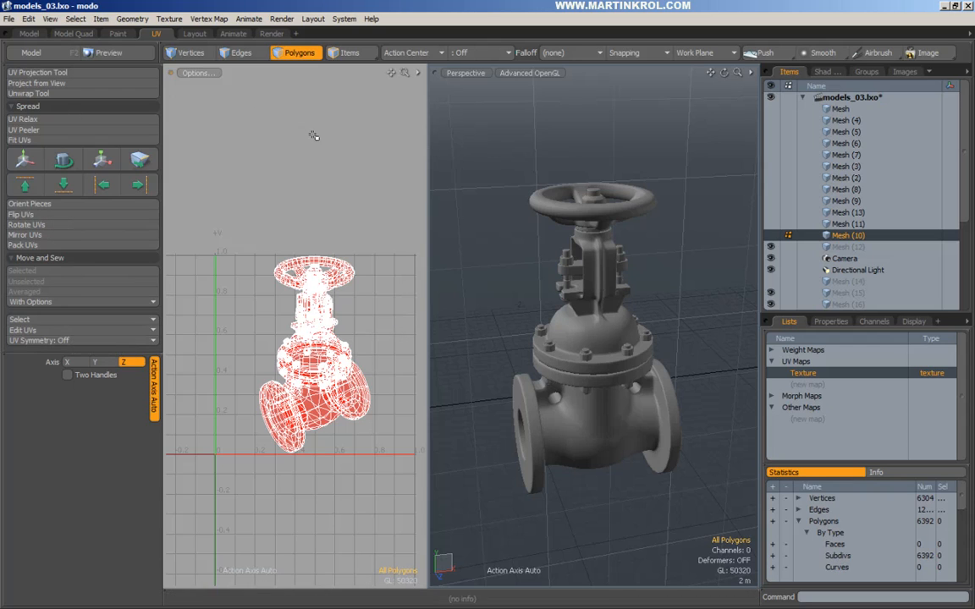
right_drag(722, 132, 485, 514)
Clear the valve selection, then show and frame the turtle in Mesh (11).
click(480, 308)
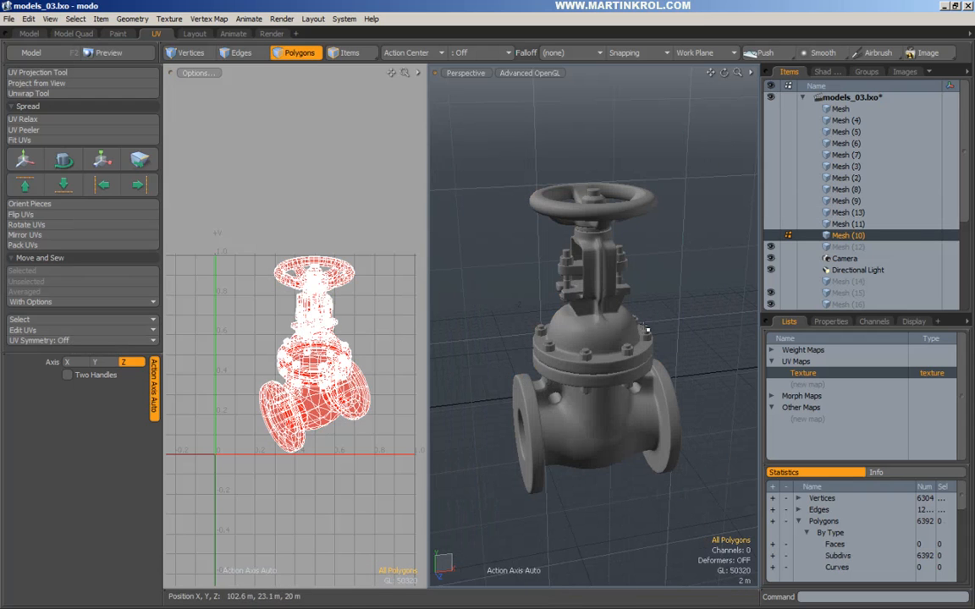
alt+drag(669, 284, 629, 174)
click(864, 225)
key(a)
drag(628, 174, 711, 295)
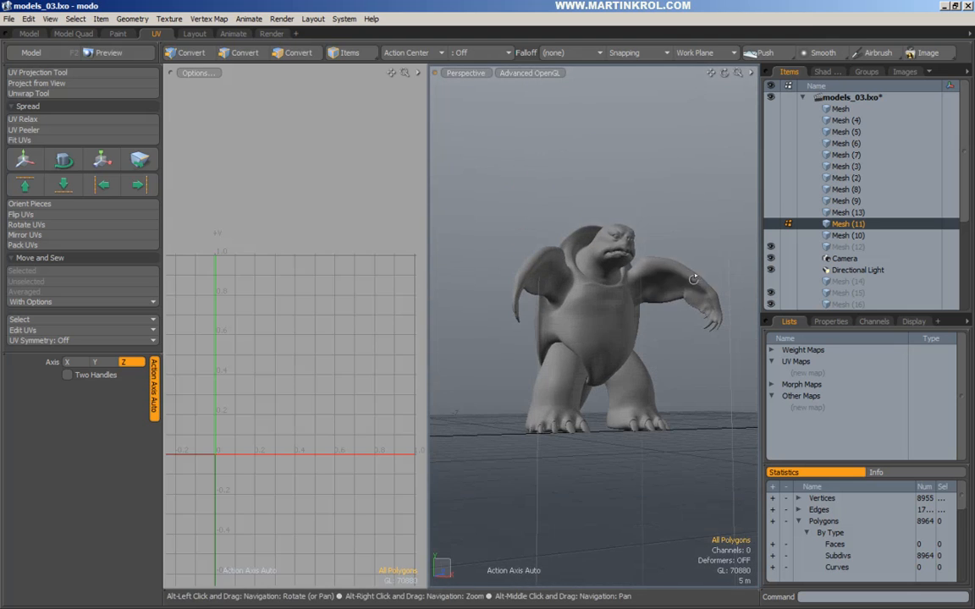
key(e)
key(q)
alt+drag(668, 202, 692, 248)
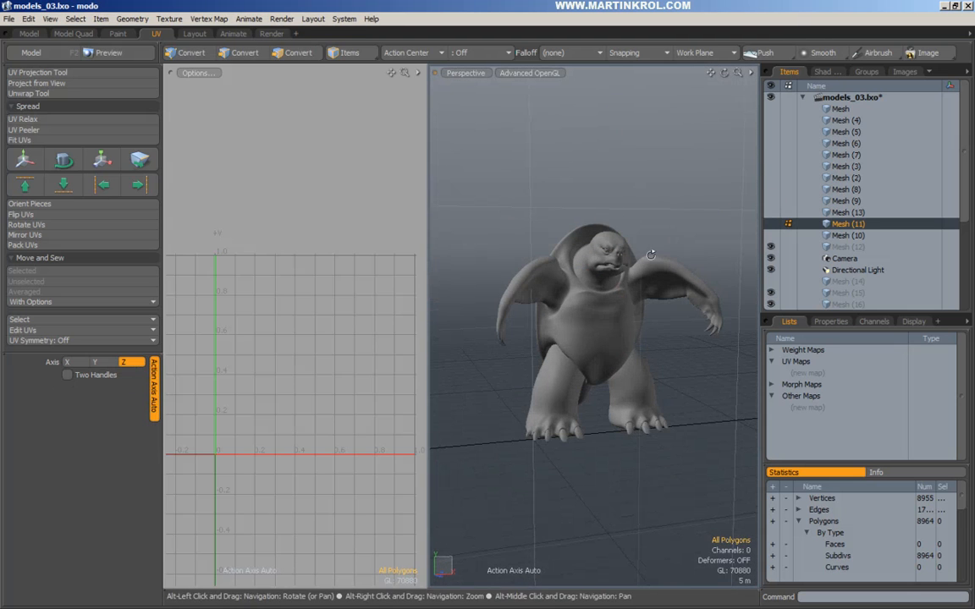
alt+scroll(601, 251, up, 5)
alt+scroll(665, 253, up, 3)
alt+drag(705, 218, 682, 241)
In polygon mode, cut all of the turtle's geometry out of Mesh (11).
key(3)
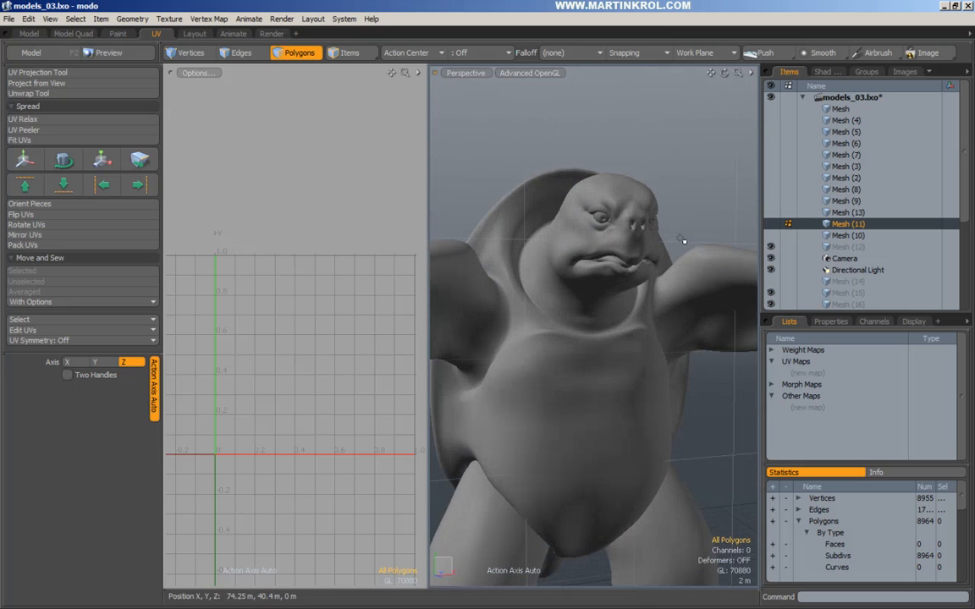
alt+drag(639, 189, 580, 259)
alt+drag(507, 170, 596, 121)
key(2)
click(289, 56)
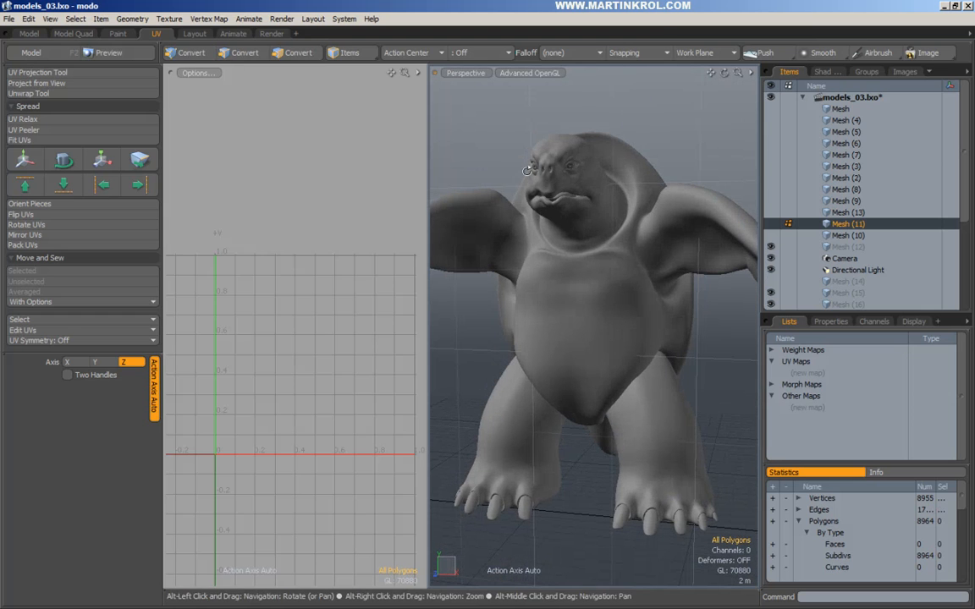
alt+drag(509, 166, 542, 183)
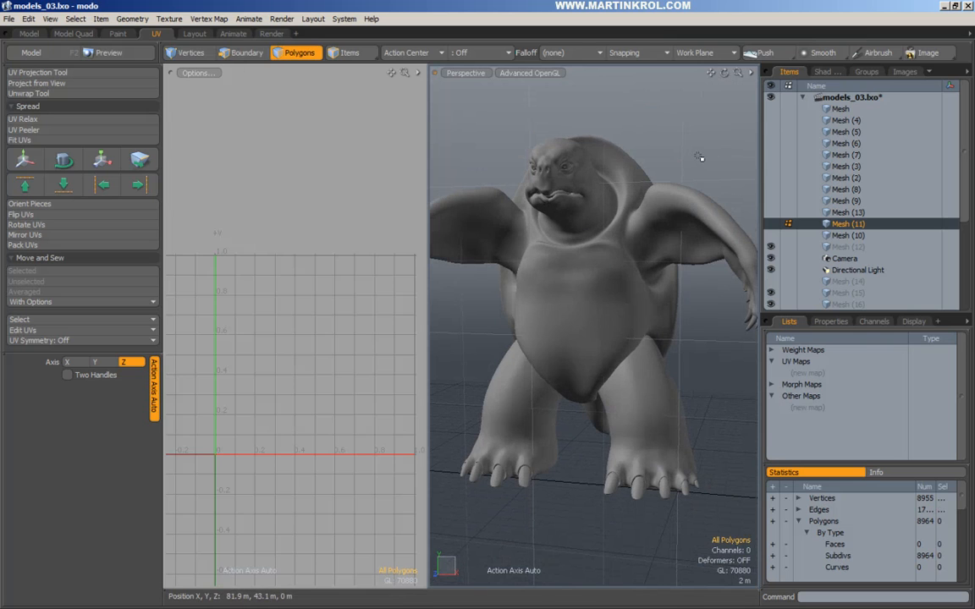
key(ctrl+x)
scroll(858, 239, down, 4)
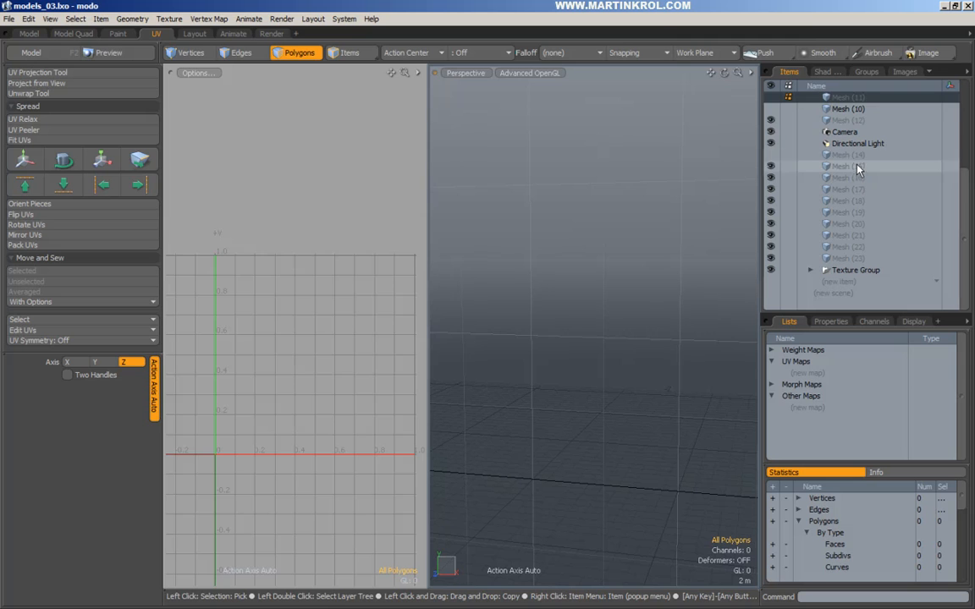
Paste the turtle into the empty Mesh (15) layer.
click(849, 167)
key(ctrl+v)
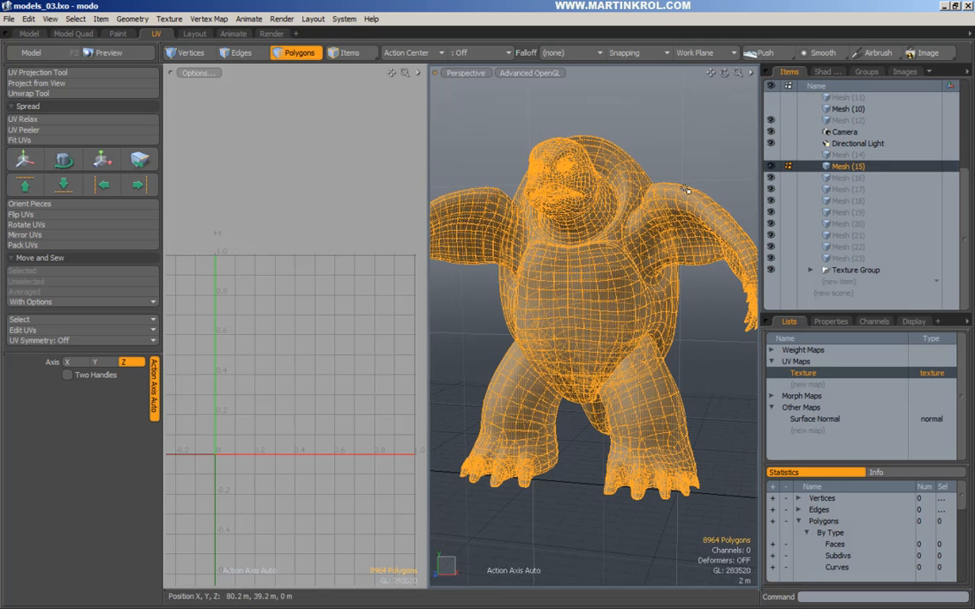
alt+drag(715, 158, 729, 209)
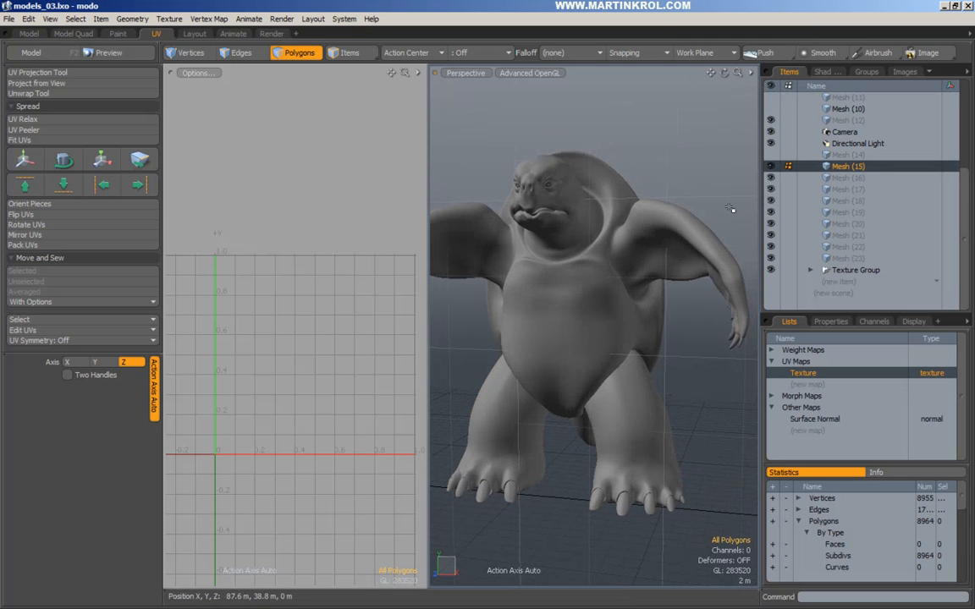
Delete the Surface Normal map, keeping only Texture, and switch to edge selection.
right_click(812, 419)
click(814, 418)
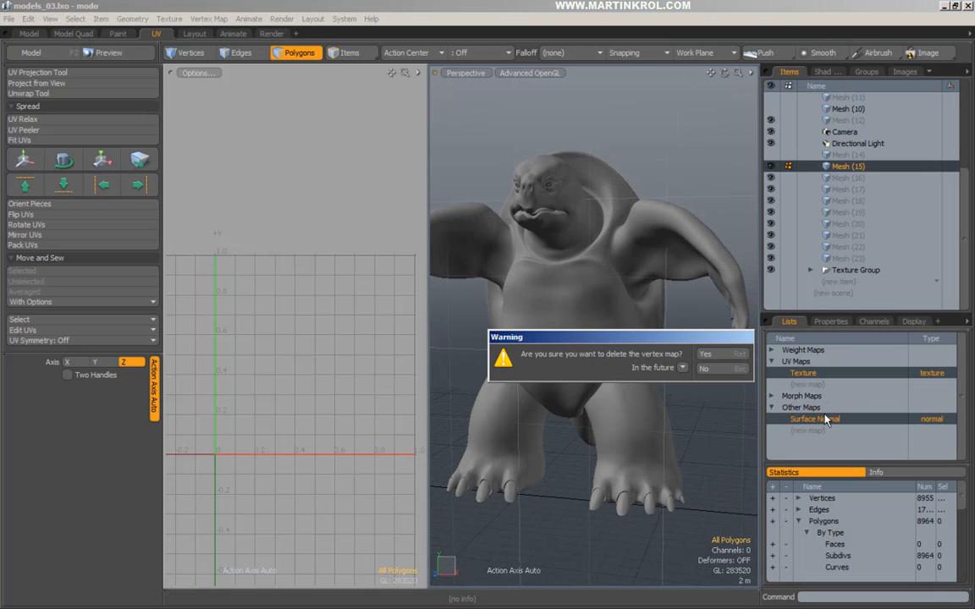
click(721, 355)
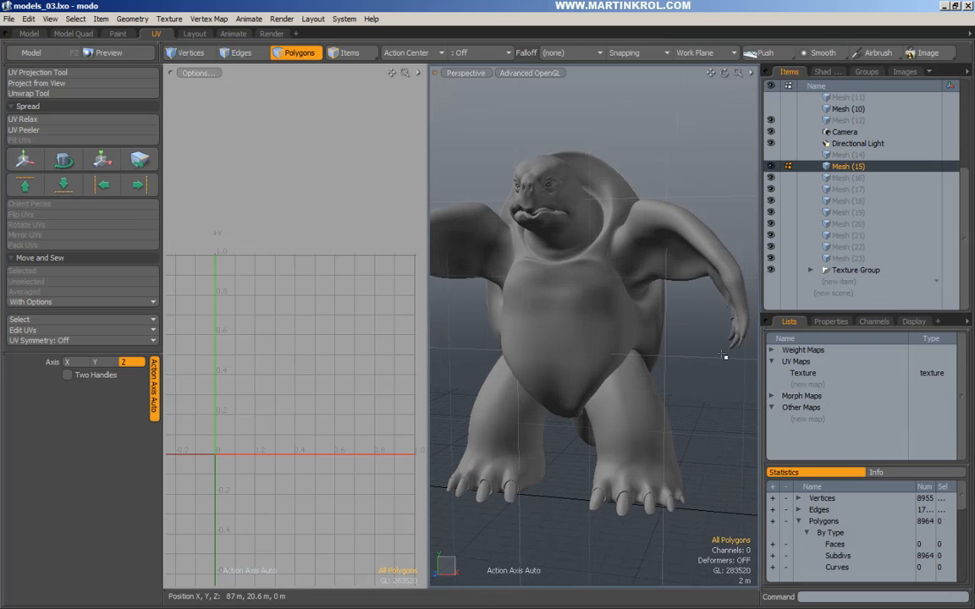
click(241, 53)
scroll(620, 254, up, 5)
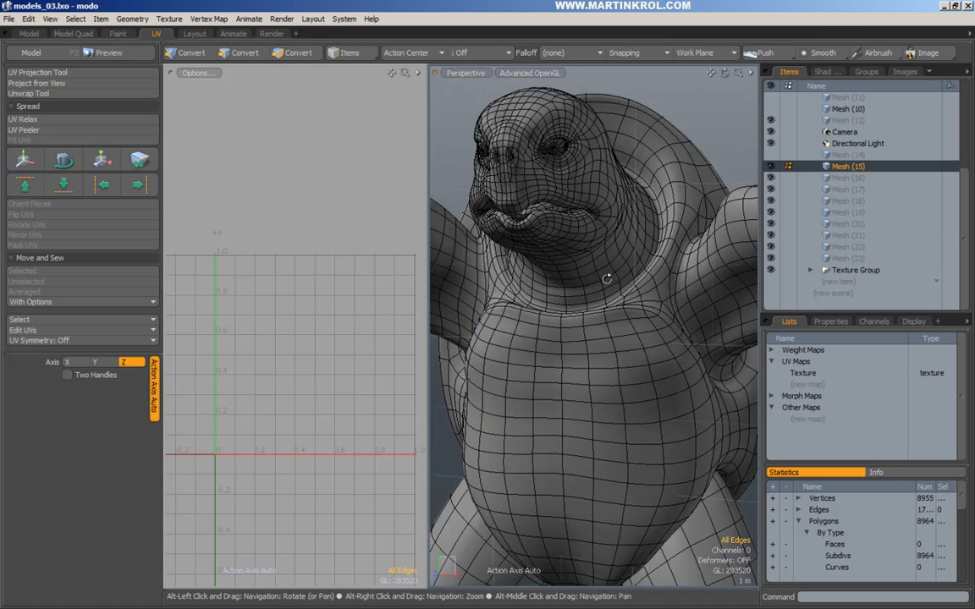
scroll(607, 279, up, 2)
Select the right side of the edge loop around the neck base, extending it with L.
alt+drag(565, 274, 592, 331)
double_click(597, 315)
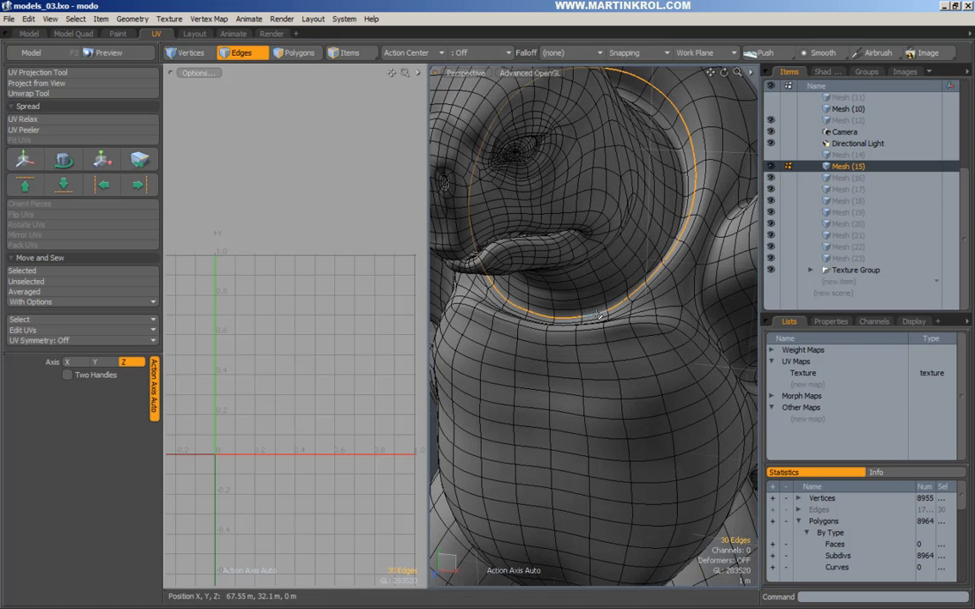
alt+drag(647, 247, 670, 152)
mouse_move(624, 130)
mouse_down()
mouse_move(677, 161)
mouse_move(694, 196)
mouse_move(678, 271)
mouse_move(637, 279)
mouse_up()
scroll(639, 278, up, 3)
mouse_move(697, 261)
shift+mouse_down()
mouse_move(678, 292)
mouse_move(639, 313)
shift+mouse_up()
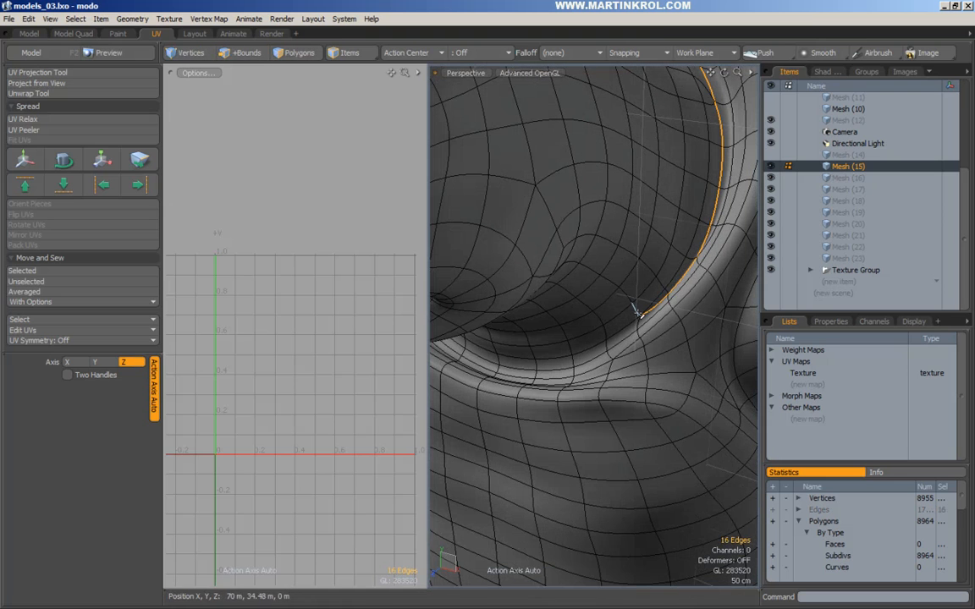
key(l)
alt+scroll(555, 328, down, 2)
alt+drag(557, 328, 677, 319)
Add the left part of the neck loop, removing the extra inner edges and adding the top edge.
shift+double_click(579, 301)
mouse_move(616, 219)
alt+mouse_down()
mouse_move(546, 180)
mouse_move(562, 215)
mouse_move(548, 206)
mouse_move(570, 297)
alt+mouse_up()
alt+scroll(590, 328, up, 2)
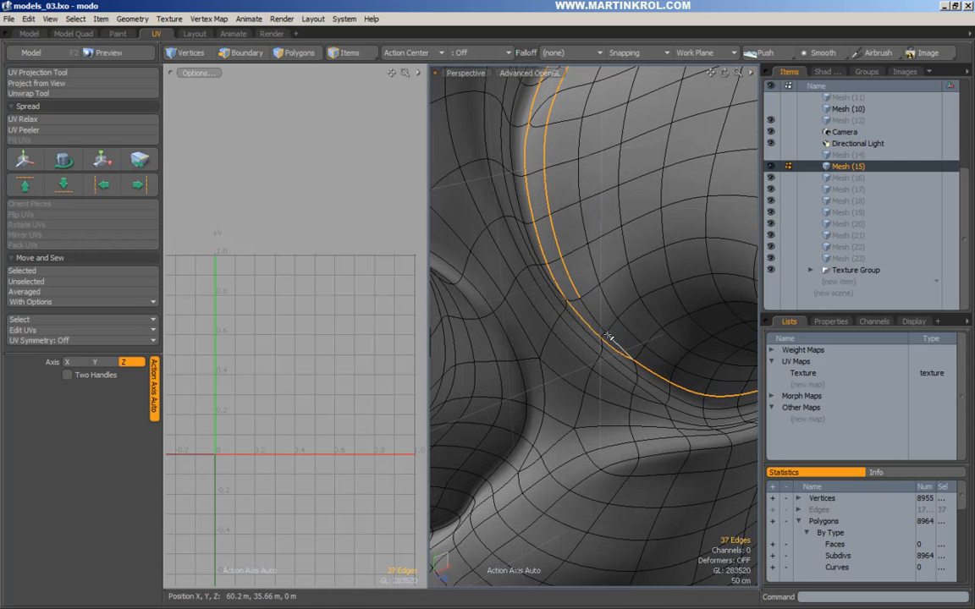
alt+drag(562, 131, 592, 292)
mouse_move(592, 246)
ctrl+mouse_down()
mouse_move(581, 318)
mouse_move(597, 323)
mouse_move(622, 393)
mouse_move(567, 332)
mouse_move(582, 339)
mouse_move(593, 199)
ctrl+mouse_up()
alt+scroll(629, 307, down, 3)
shift+click(592, 196)
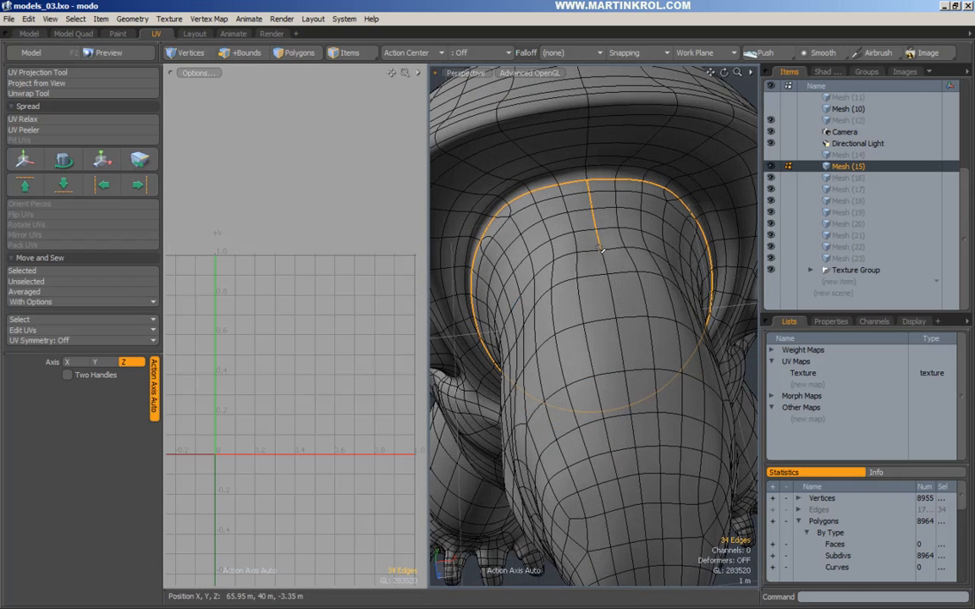
Add the centre-line edges running up the middle of the head to the seam.
mouse_move(599, 248)
alt+mouse_down()
mouse_move(609, 325)
mouse_move(582, 257)
alt+mouse_up()
shift+right_drag(556, 171, 580, 430)
alt+drag(578, 353, 594, 303)
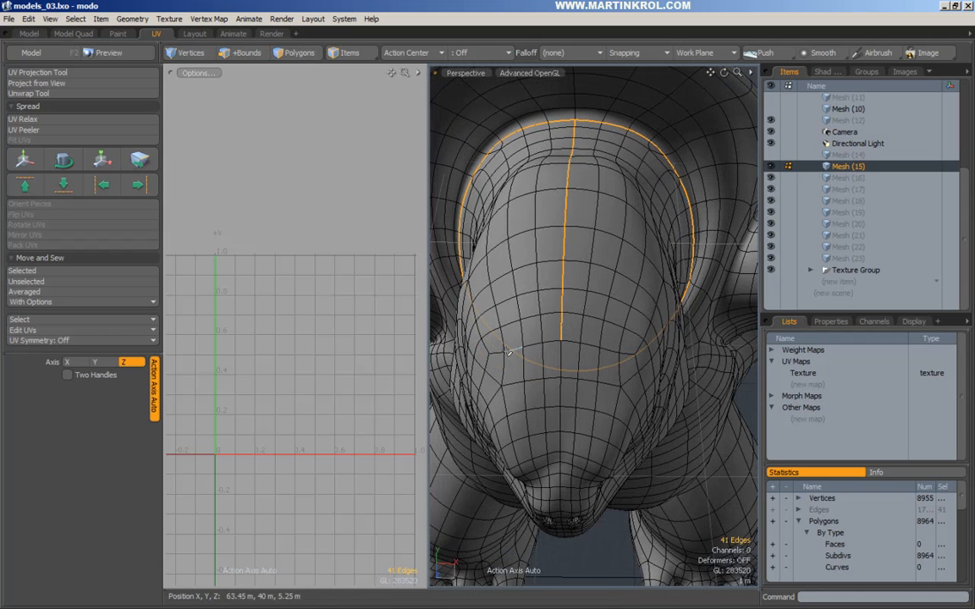
shift+right_drag(624, 362, 624, 361)
alt+drag(624, 362, 635, 303)
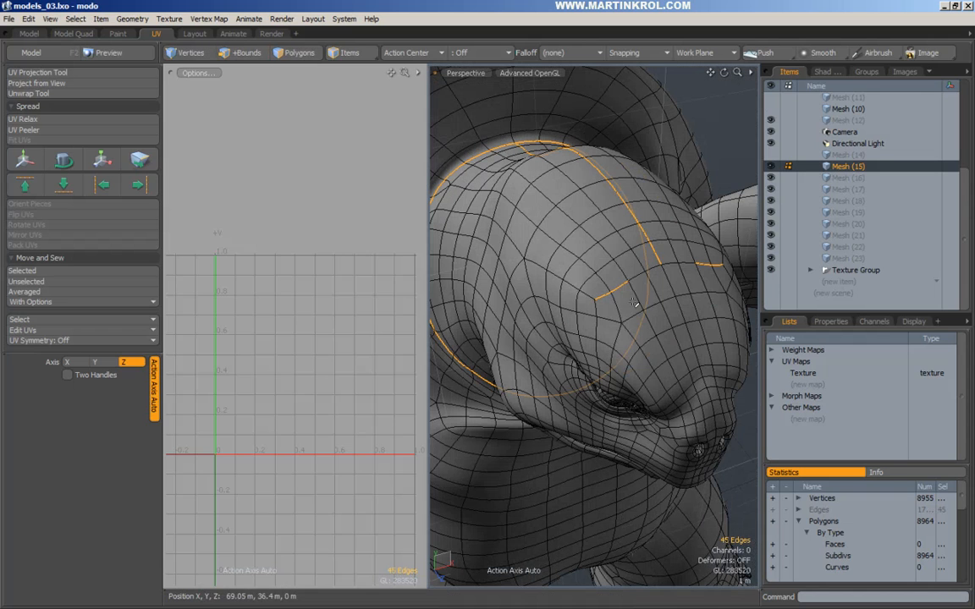
alt+drag(708, 289, 592, 381)
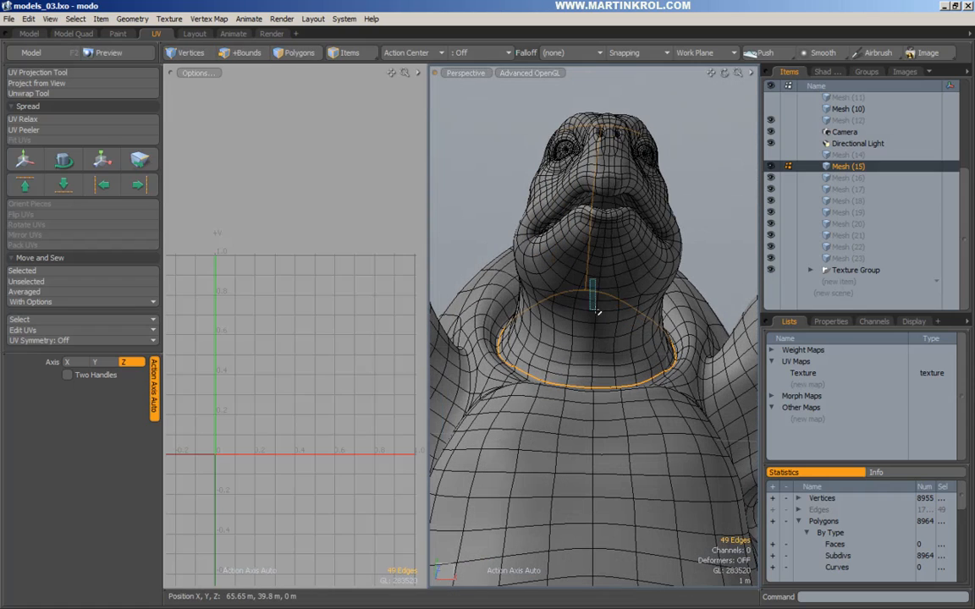
Add the remaining front-neck edges up to the mouth, bringing the seam to 61 edges.
shift+right_drag(608, 387, 608, 385)
mouse_move(608, 385)
alt+mouse_down()
mouse_move(602, 371)
mouse_move(590, 379)
alt+mouse_up()
scroll(590, 379, up, 2)
shift+right_drag(600, 394, 601, 394)
alt+shift+drag(603, 385, 606, 435)
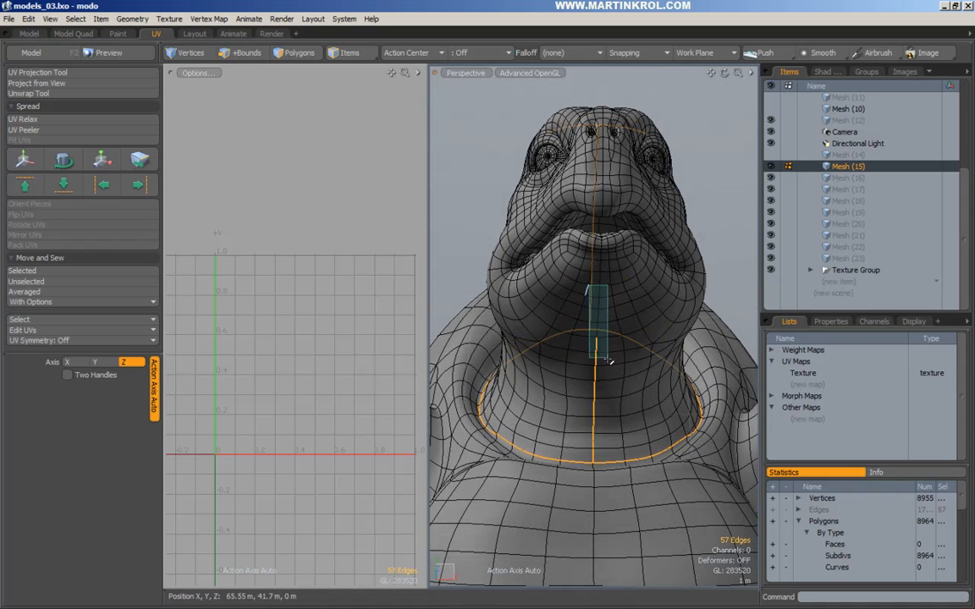
shift+right_drag(608, 360, 607, 361)
alt+scroll(623, 308, down, 2)
Orbit around the lips and the whole turtle to check that the seam reaches the mouth.
alt+drag(622, 307, 539, 295)
alt+scroll(567, 327, up, 3)
alt+scroll(597, 314, up, 3)
alt+scroll(622, 258, up, 2)
alt+scroll(538, 294, up, 2)
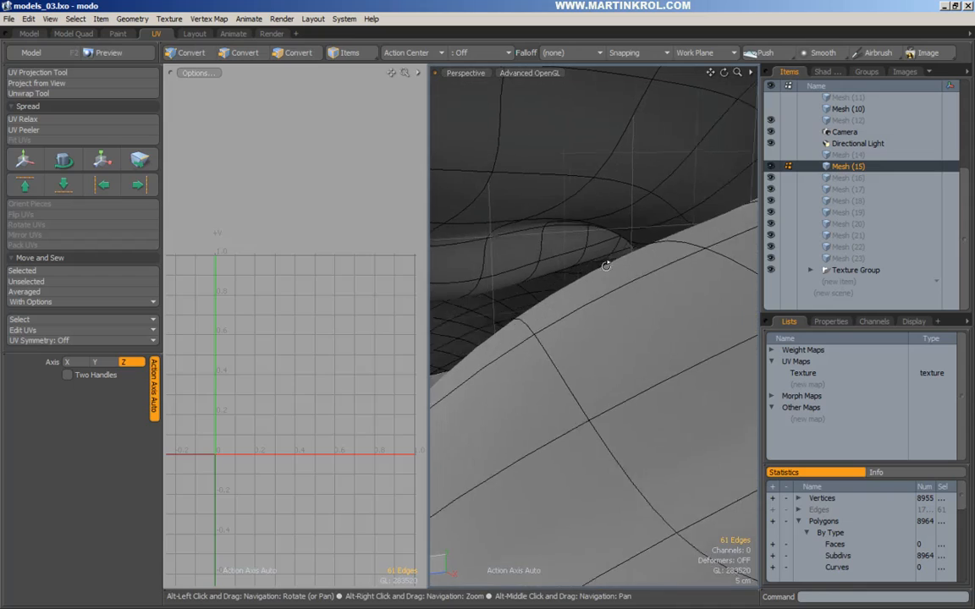
alt+drag(597, 263, 606, 270)
alt+scroll(535, 274, down, 2)
alt+drag(535, 274, 511, 392)
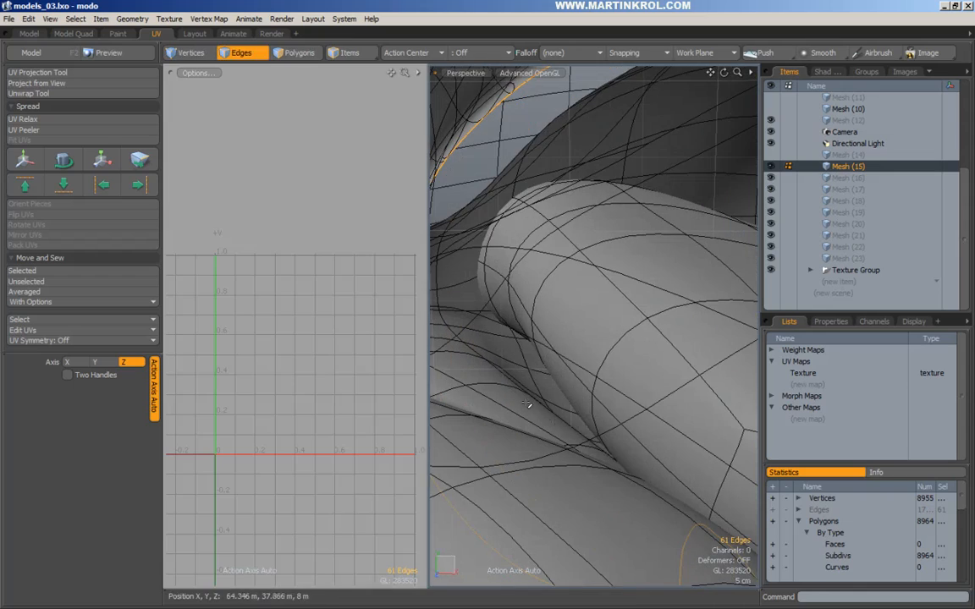
alt+scroll(570, 384, down, 2)
alt+drag(570, 384, 593, 286)
alt+scroll(522, 394, down, 4)
alt+scroll(568, 326, down, 2)
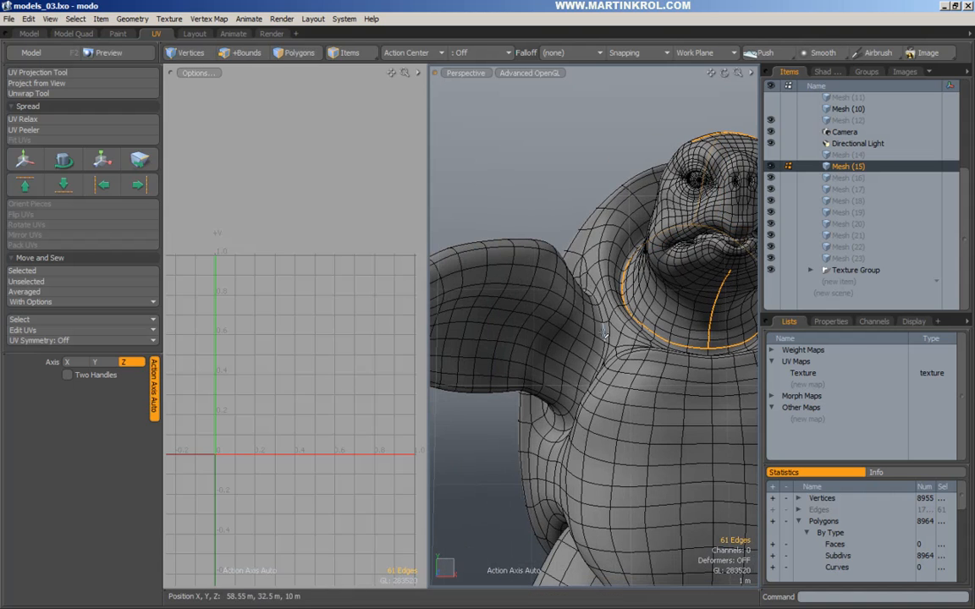
alt+drag(520, 267, 670, 237)
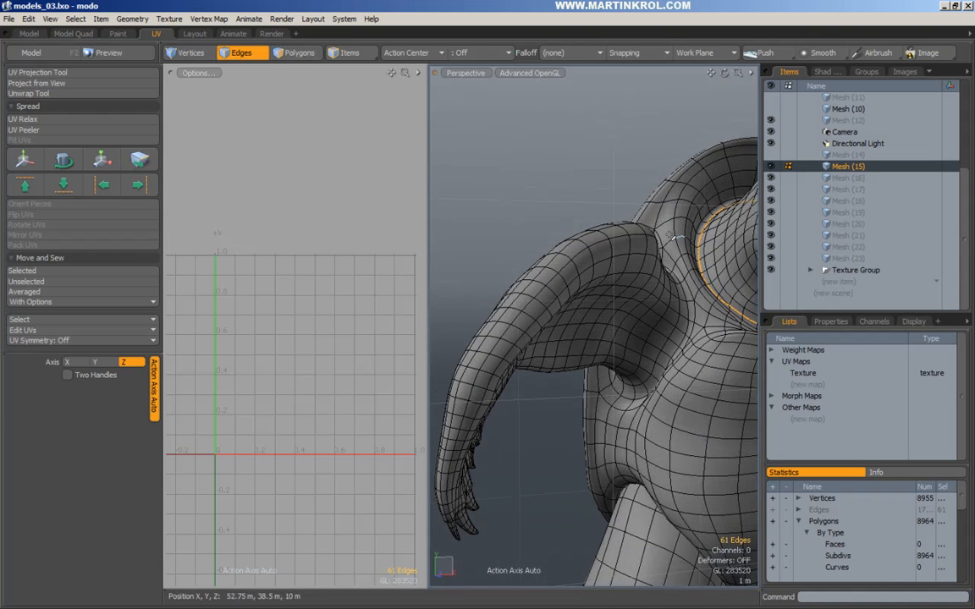
alt+right_drag(575, 489, 540, 459)
alt+drag(514, 305, 651, 366)
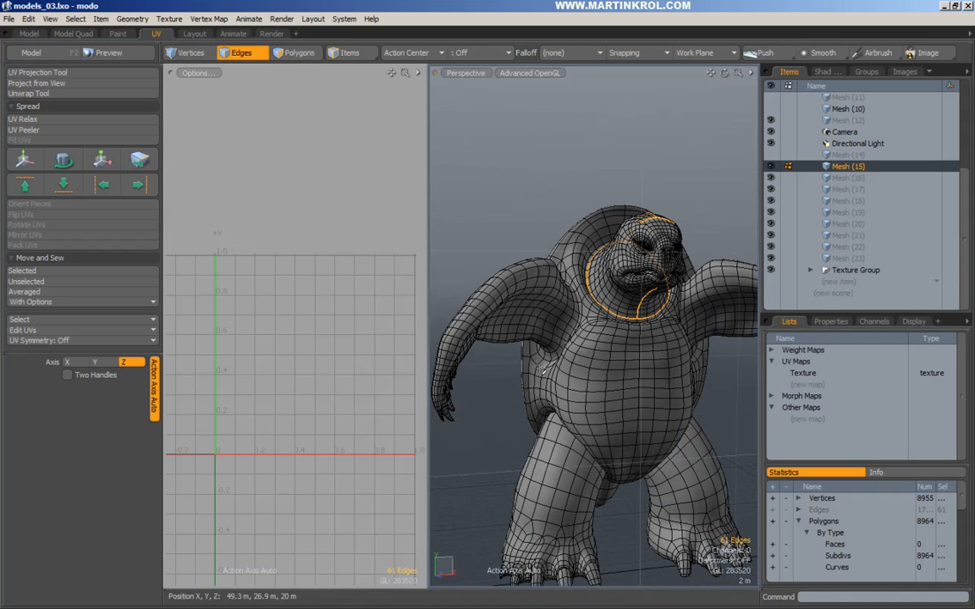
alt+drag(721, 369, 601, 327)
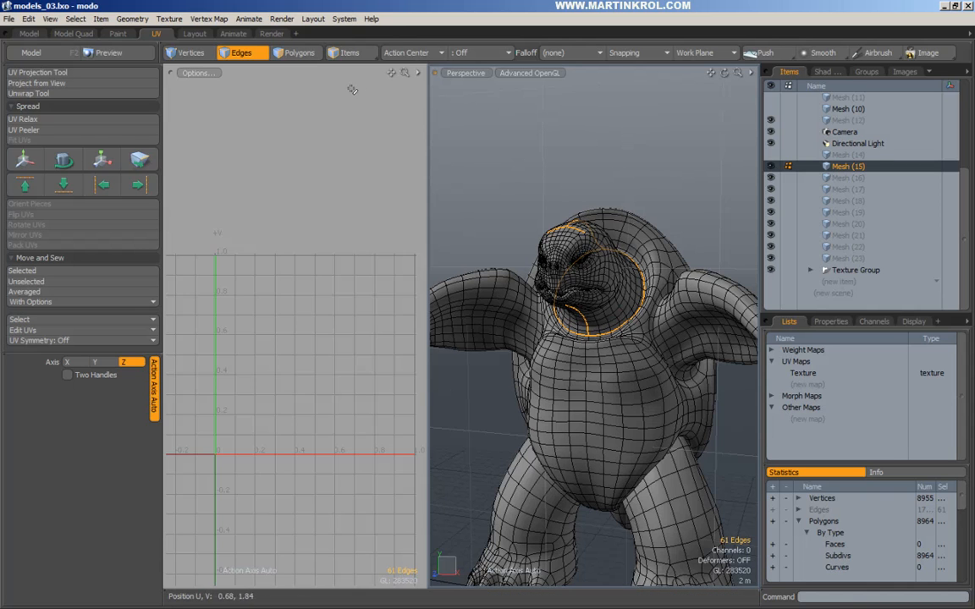
Switch to polygon selection and clear the claw selection near the left hand.
click(300, 54)
alt+drag(542, 254, 597, 309)
alt+scroll(613, 322, down, 5)
alt+drag(667, 311, 649, 338)
click(556, 361)
alt+scroll(543, 360, down, 2)
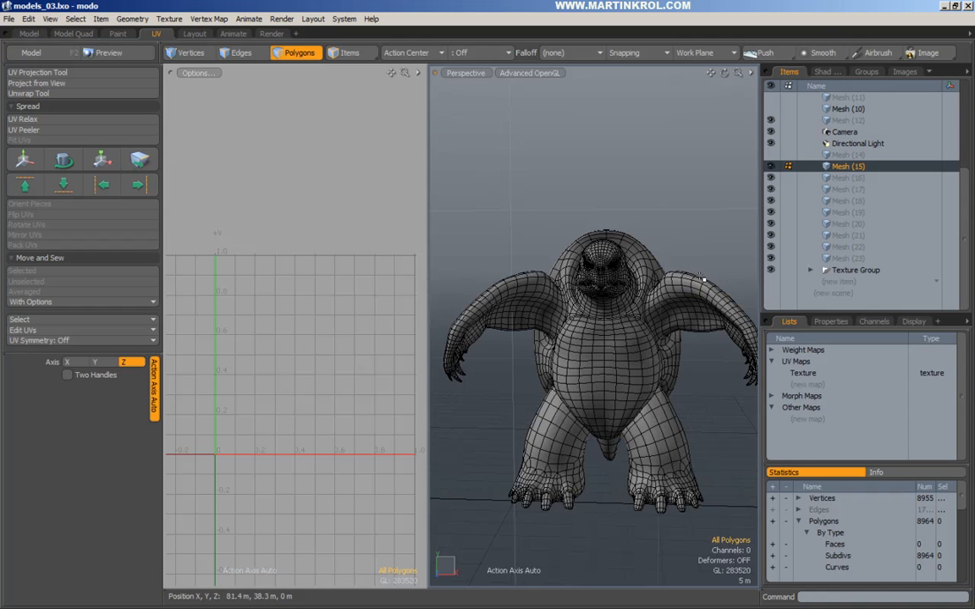
alt+shift+drag(508, 336, 558, 322)
Move the left hand's five claws into Mesh (16).
ctrl+alt+drag(546, 361, 628, 341)
alt+drag(628, 341, 506, 343)
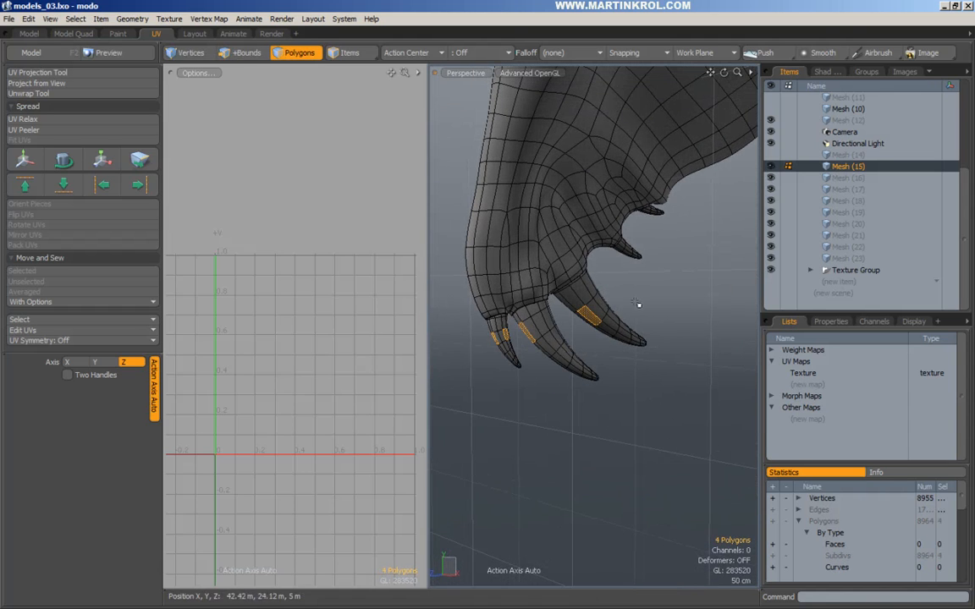
key(bracketright)
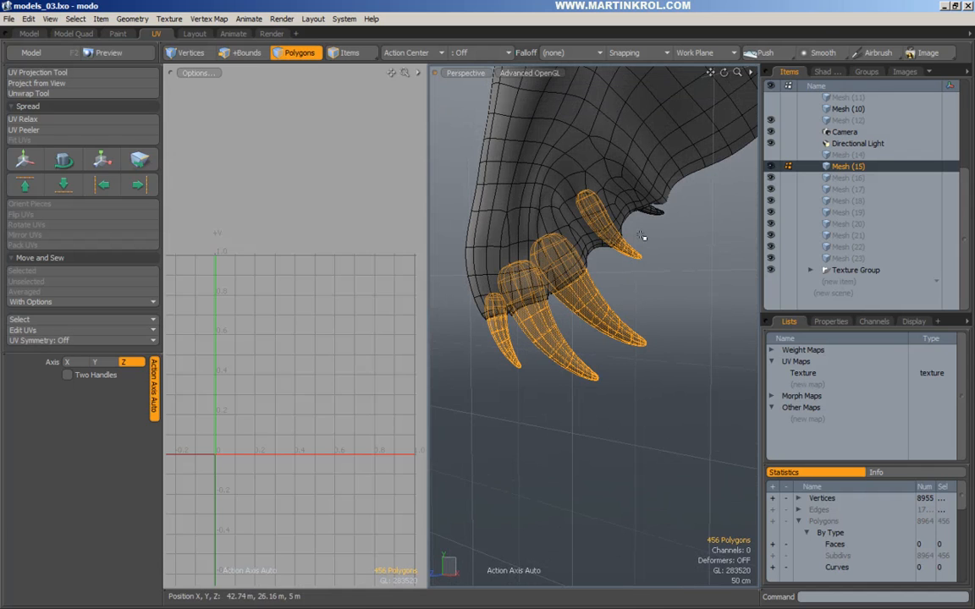
shift+double_click(657, 214)
scroll(658, 215, down, 3)
click(864, 179)
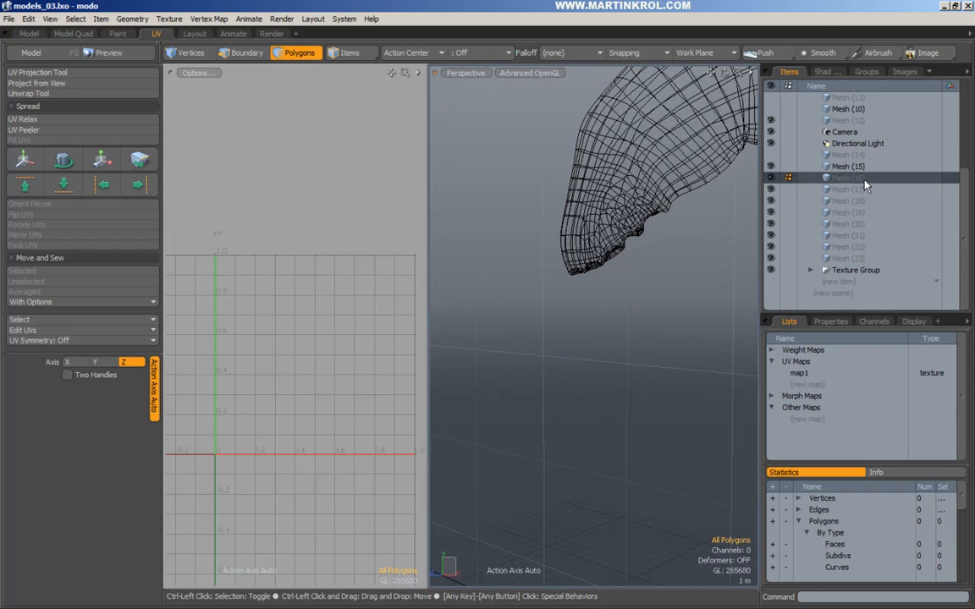
key(ctrl+v)
click(660, 230)
scroll(657, 275, down, 6)
alt+shift+drag(657, 279, 692, 265)
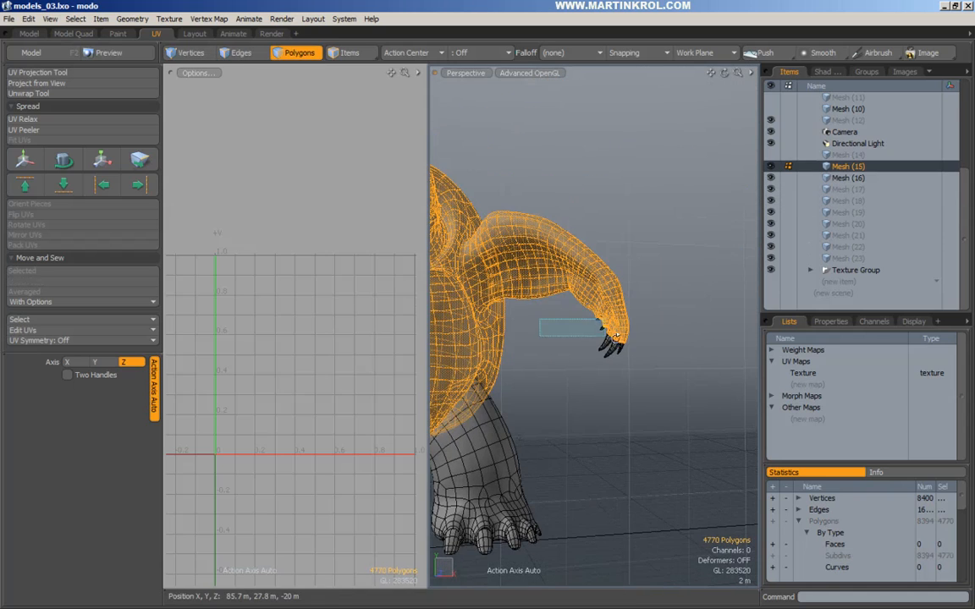
Move the other hand's claws, including the small claw, into Mesh (17).
right_drag(616, 337, 617, 337)
scroll(615, 336, up, 4)
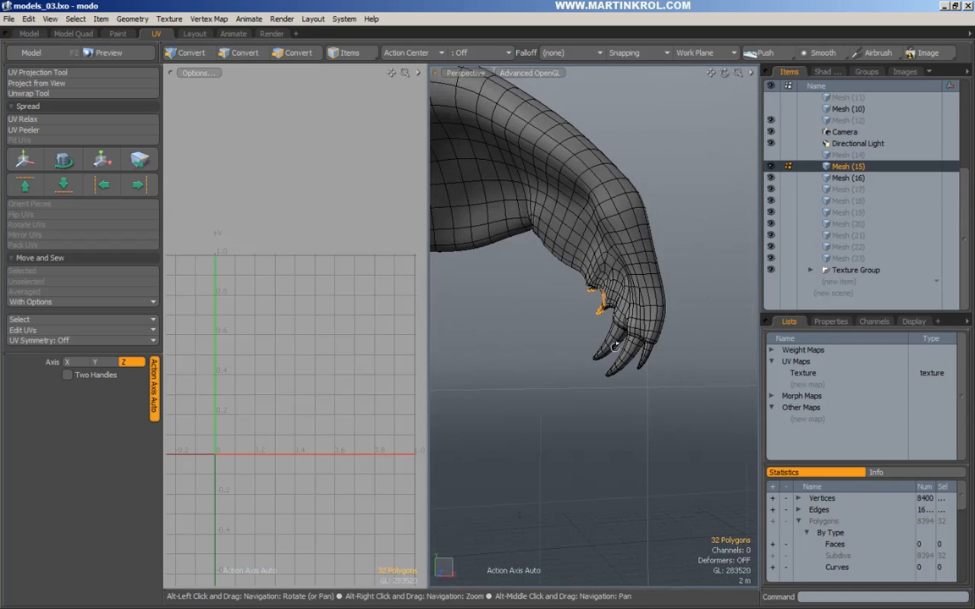
alt+drag(608, 309, 648, 350)
click(648, 352)
key(bracketright)
scroll(666, 323, up, 5)
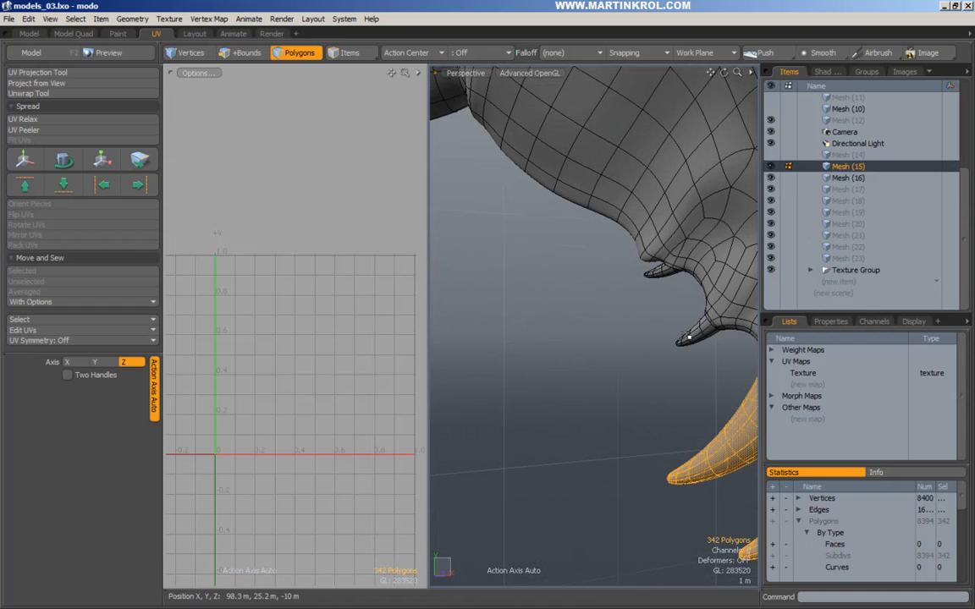
shift+double_click(652, 276)
scroll(592, 293, down, 8)
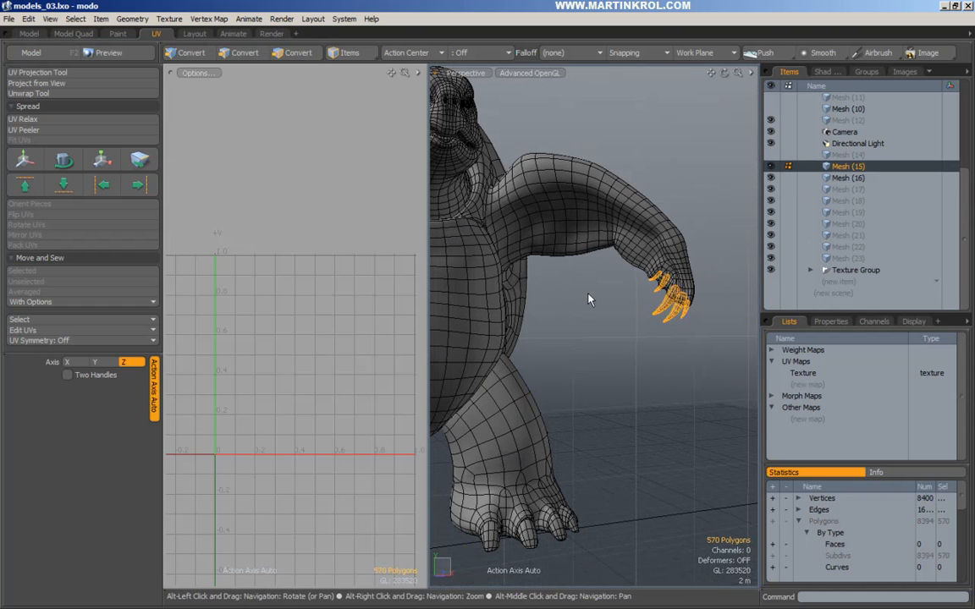
click(848, 190)
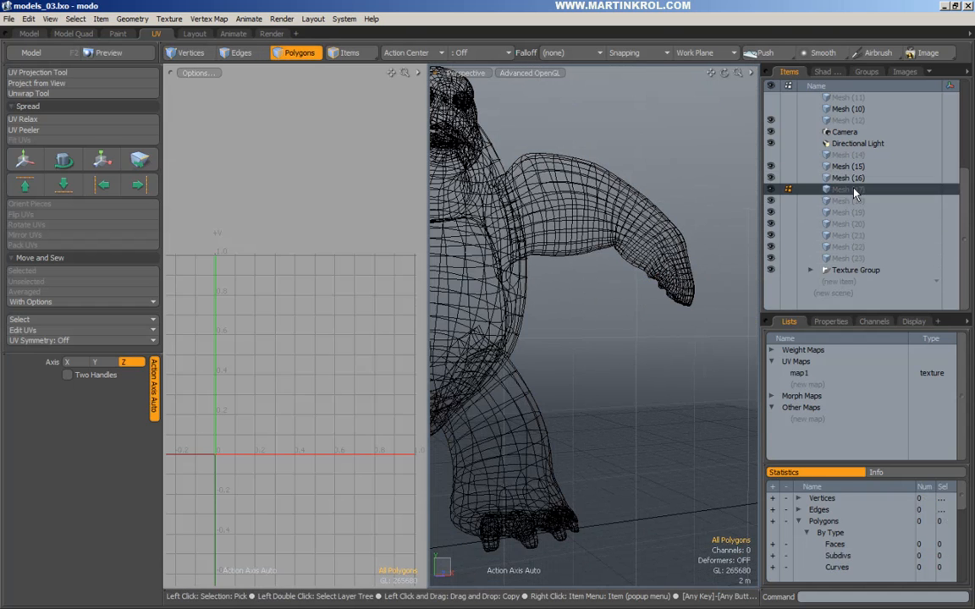
key(ctrl+v)
click(716, 260)
alt+drag(718, 261, 650, 338)
Cut the legs out of the body and paste them into Mesh (18).
double_click(634, 253)
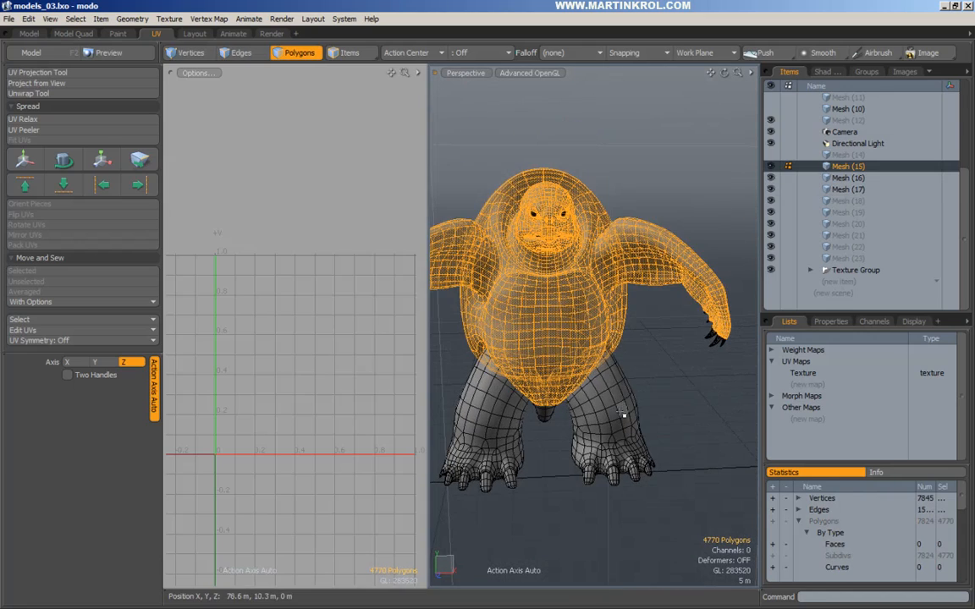
double_click(621, 414)
key(ctrl+x)
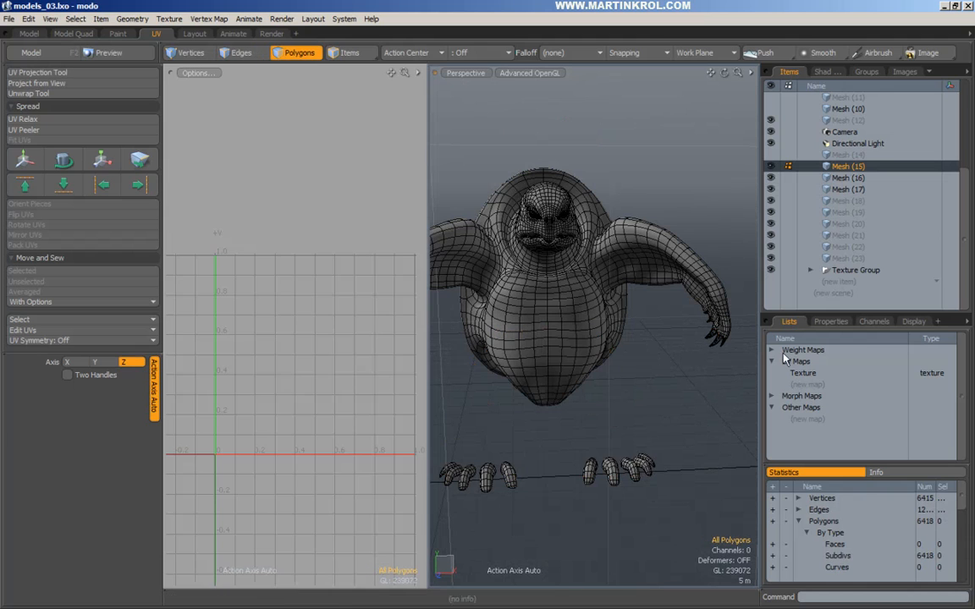
click(848, 201)
key(ctrl+v)
click(615, 447)
Cut the toes on both feet out of the body and paste them into Mesh (19).
double_click(618, 448)
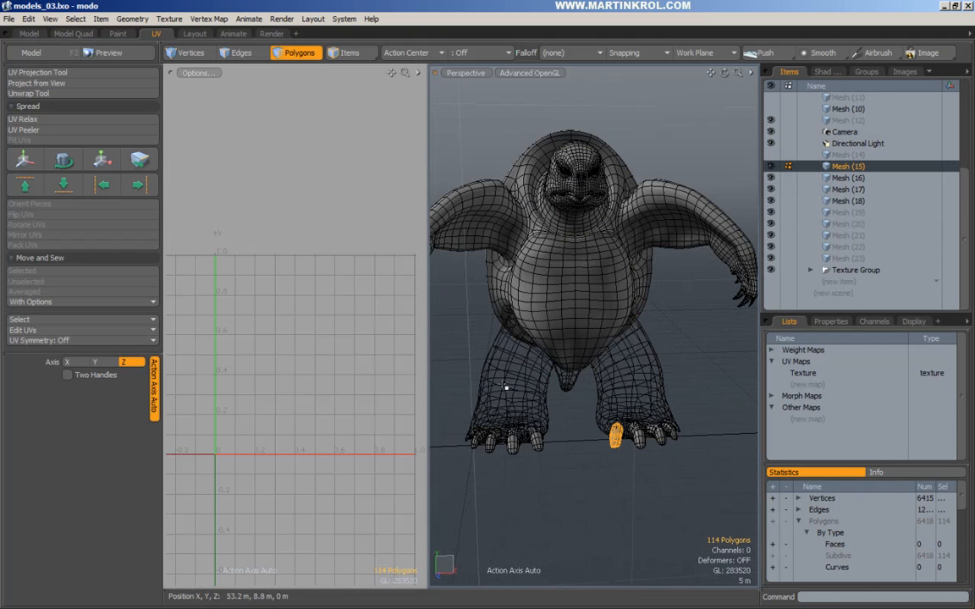
middle_drag(571, 433, 729, 500)
key(ctrl+x)
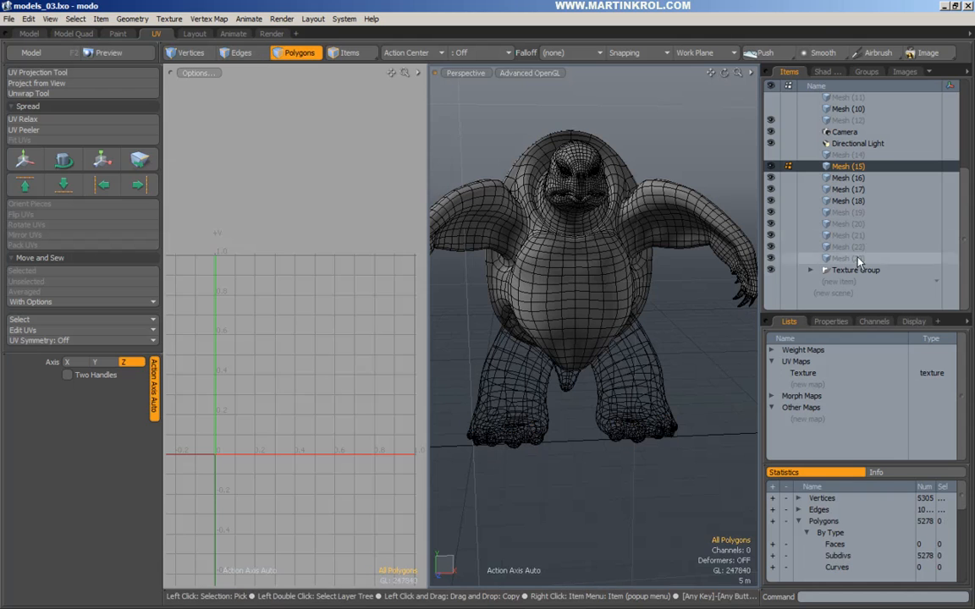
click(862, 213)
key(ctrl+v)
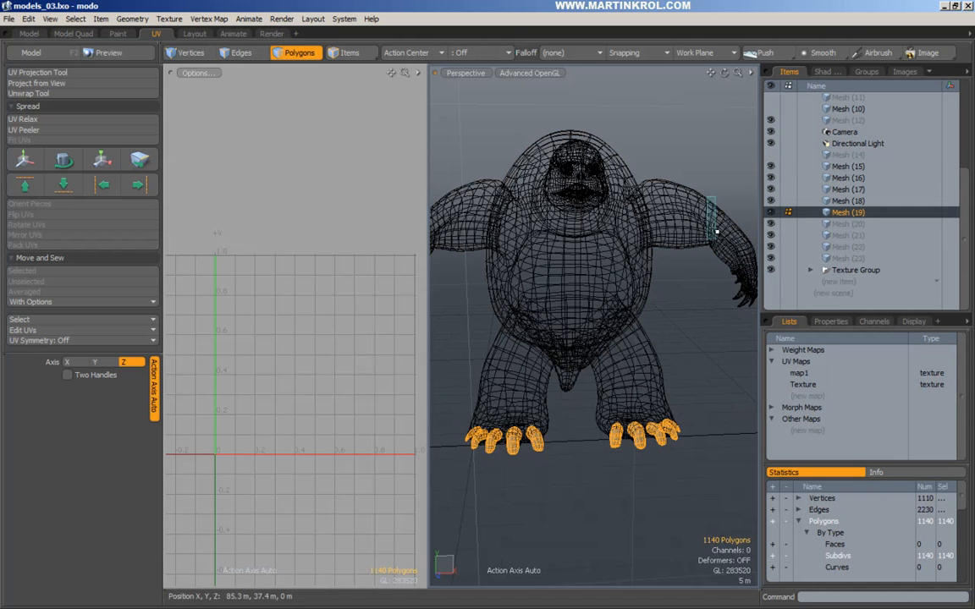
double_click(619, 213)
alt+shift+drag(619, 212, 611, 278)
Cut the eye polygons out of body Mesh (15) and paste them into Mesh (20).
key(Escape)
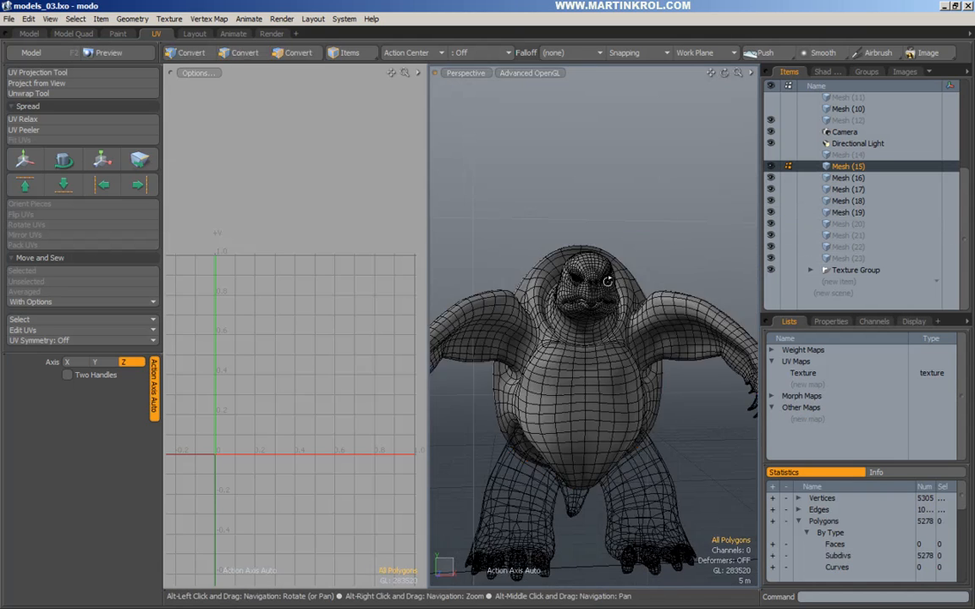
scroll(624, 286, up, 5)
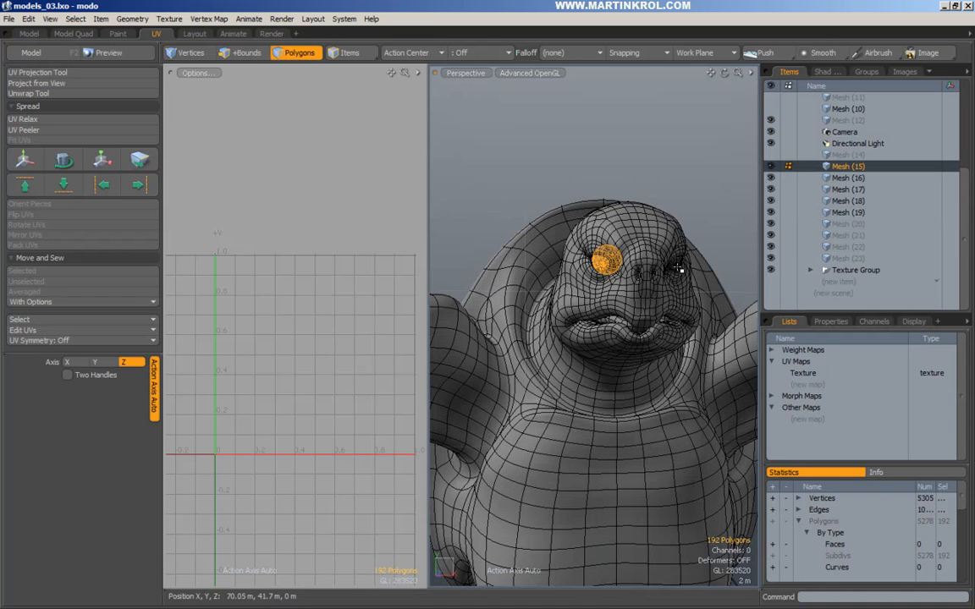
key(ctrl+x)
click(847, 223)
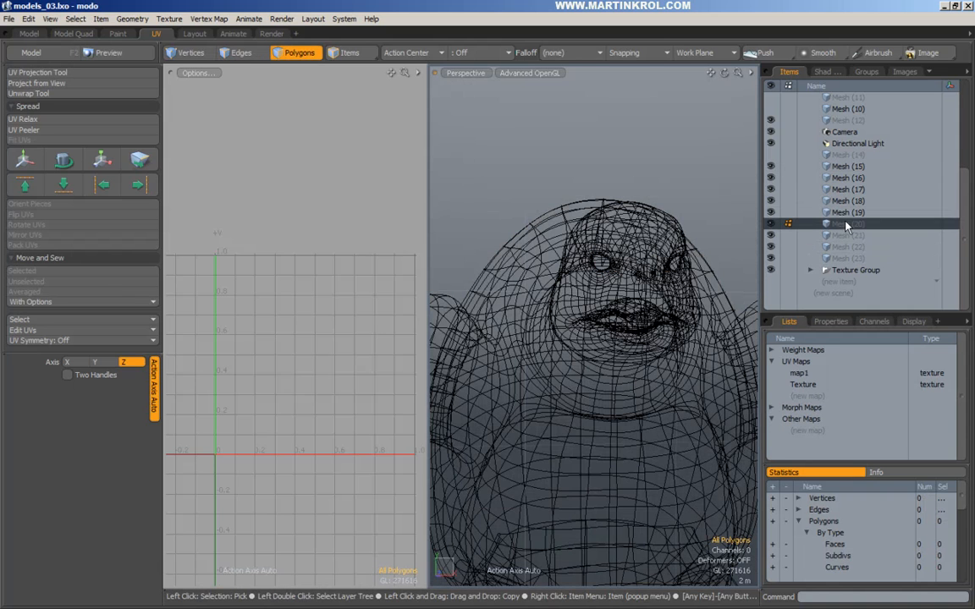
key(ctrl+v)
Move the 124 connected inner-mouth polygons from Mesh (15) into Mesh (21).
double_click(646, 294)
scroll(626, 309, up, 4)
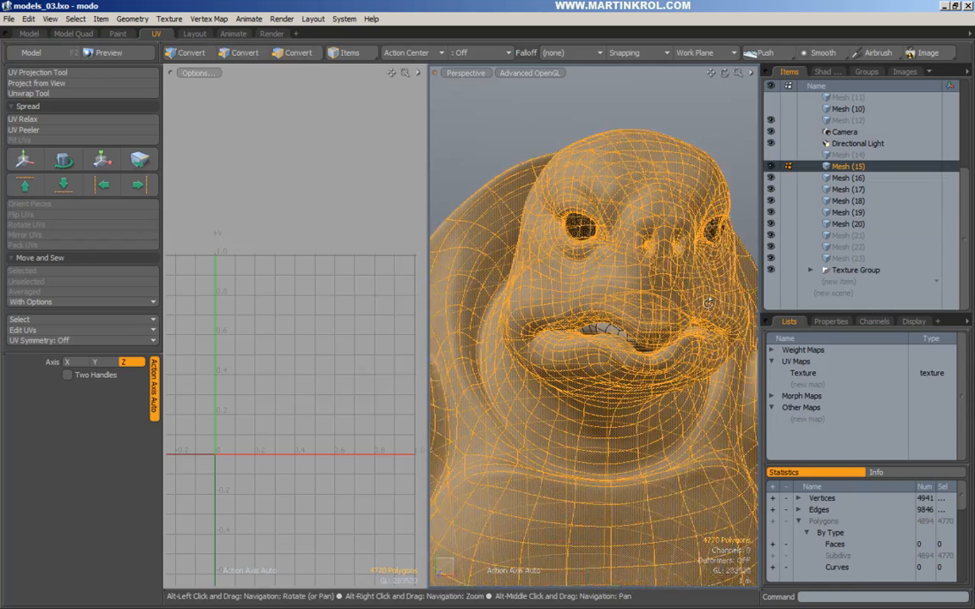
double_click(604, 335)
key(ctrl+x)
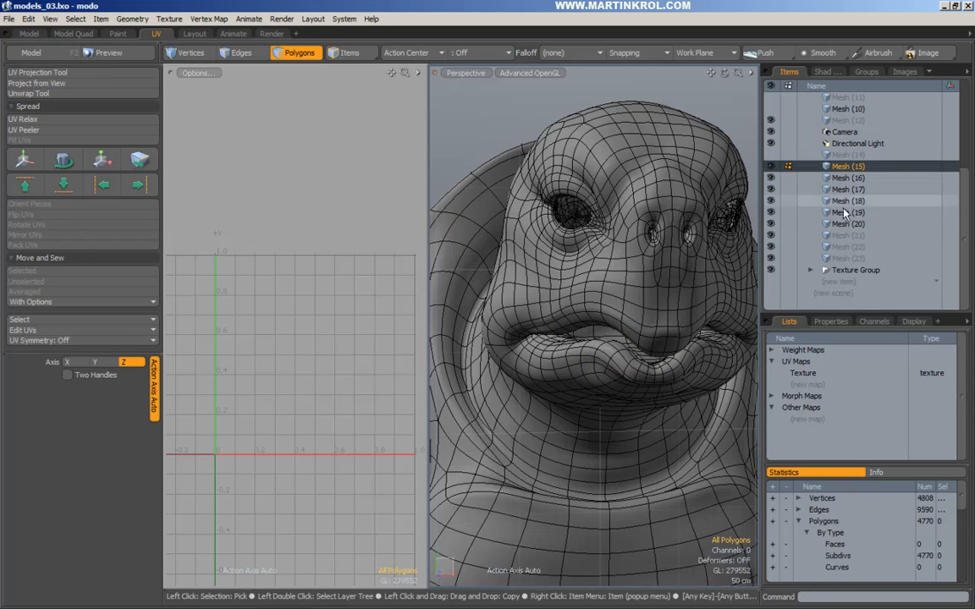
click(847, 235)
key(ctrl+v)
Reactivate body Mesh (15) with nothing selected, viewed from an angle.
double_click(645, 202)
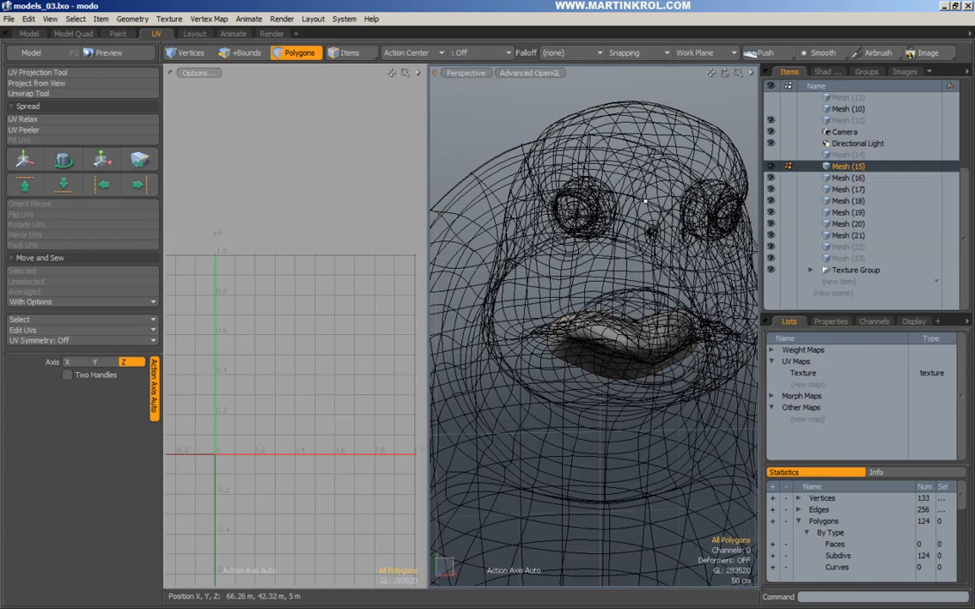
alt+scroll(651, 197, down, 5)
click(661, 194)
alt+drag(660, 194, 652, 259)
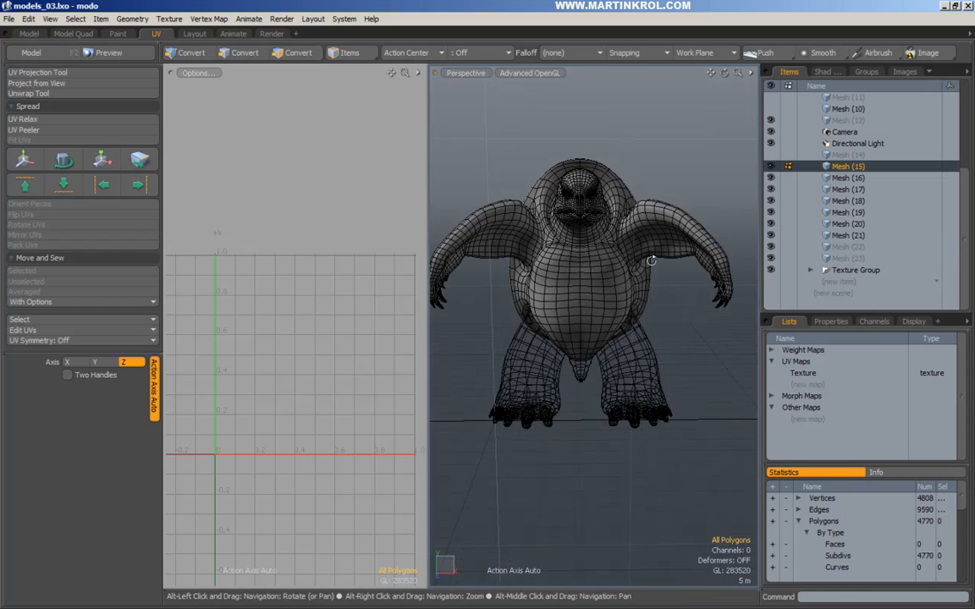
alt+drag(683, 182, 565, 276)
alt+scroll(714, 292, up, 4)
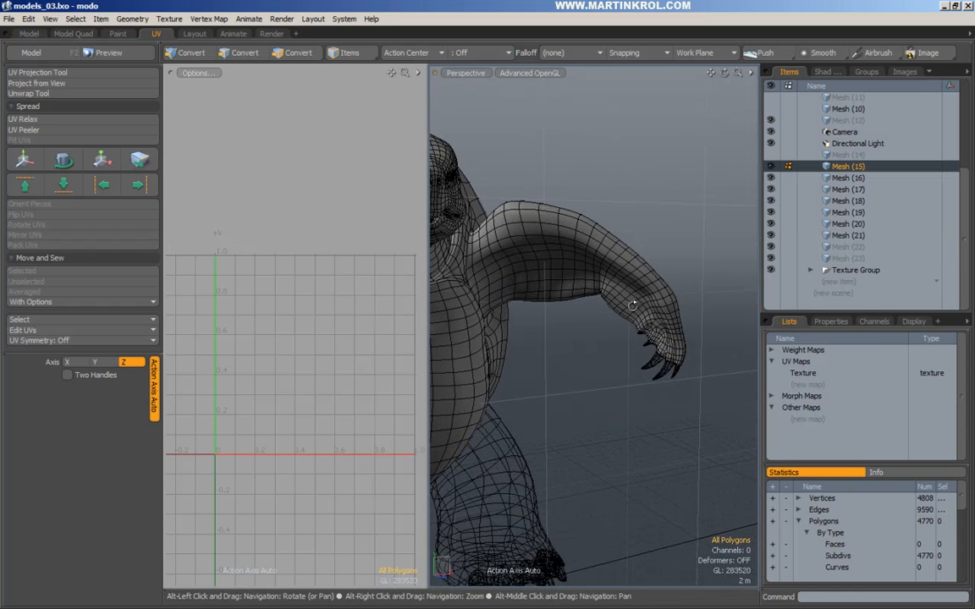
Move the first arm's 1009 polygons from Mesh (15) into Mesh (22).
double_click(573, 229)
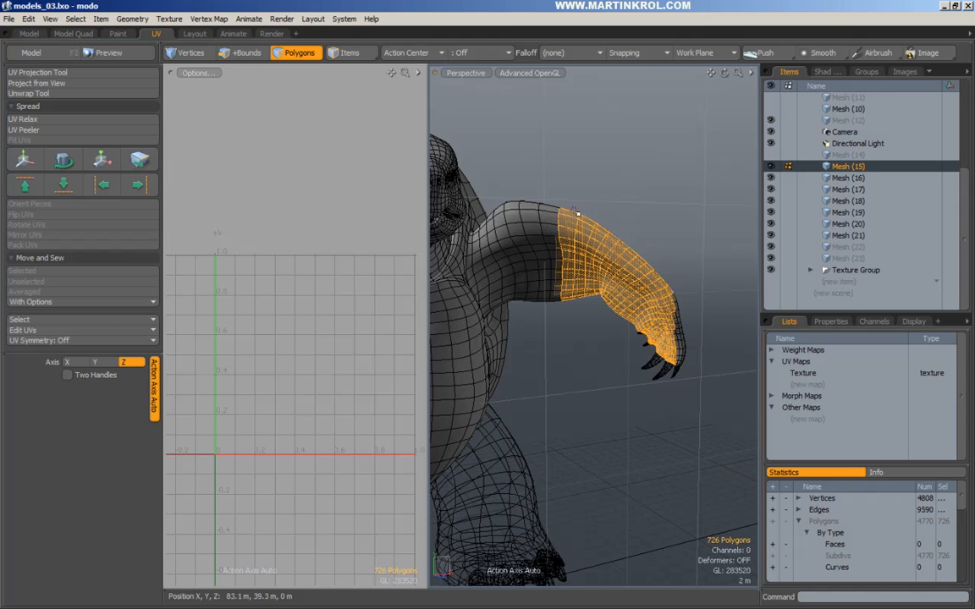
middle_drag(553, 195, 724, 421)
alt+scroll(711, 355, up, 2)
alt+drag(690, 347, 666, 430)
ctrl+click(642, 415)
scroll(656, 445, down, 2)
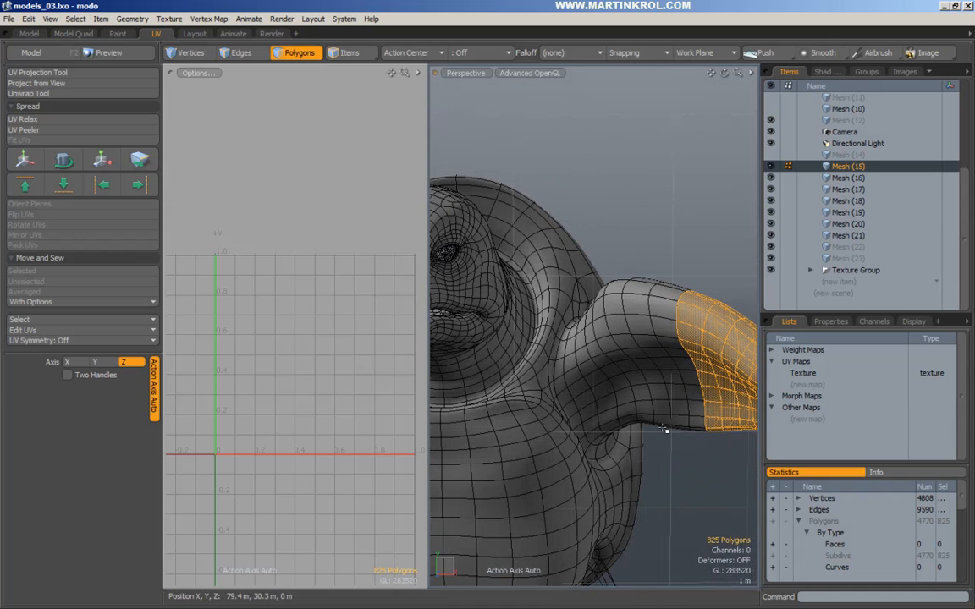
key(Up)
key(Up)
key(Up)
key(Up)
key(Up)
key(Up)
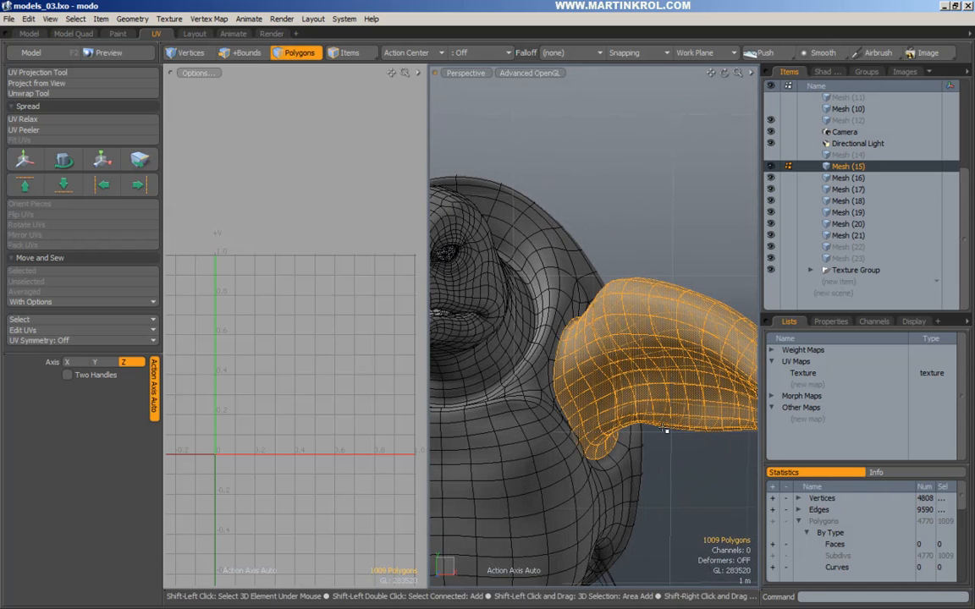
alt+drag(663, 426, 656, 383)
key(Delete)
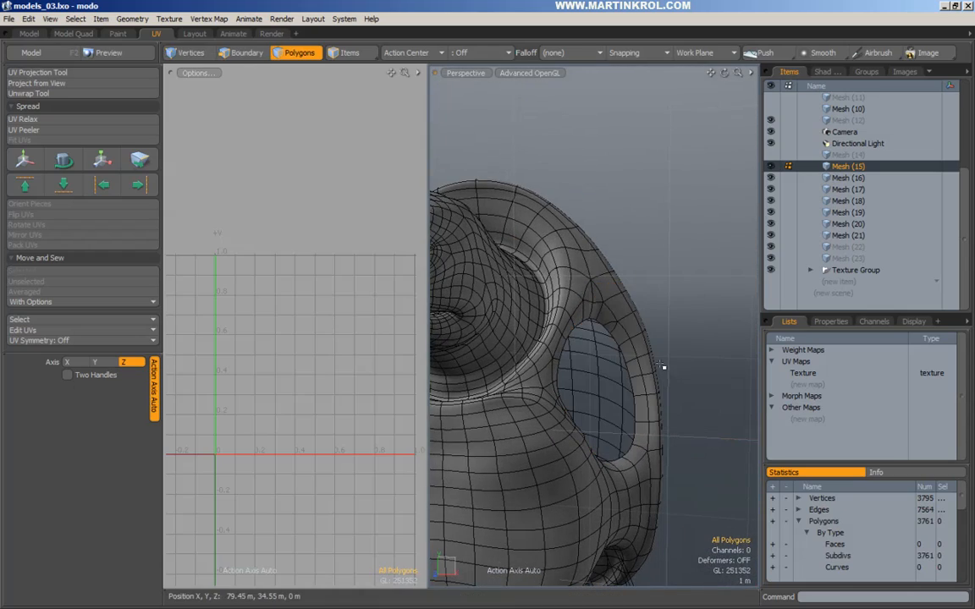
click(870, 250)
key(ctrl+v)
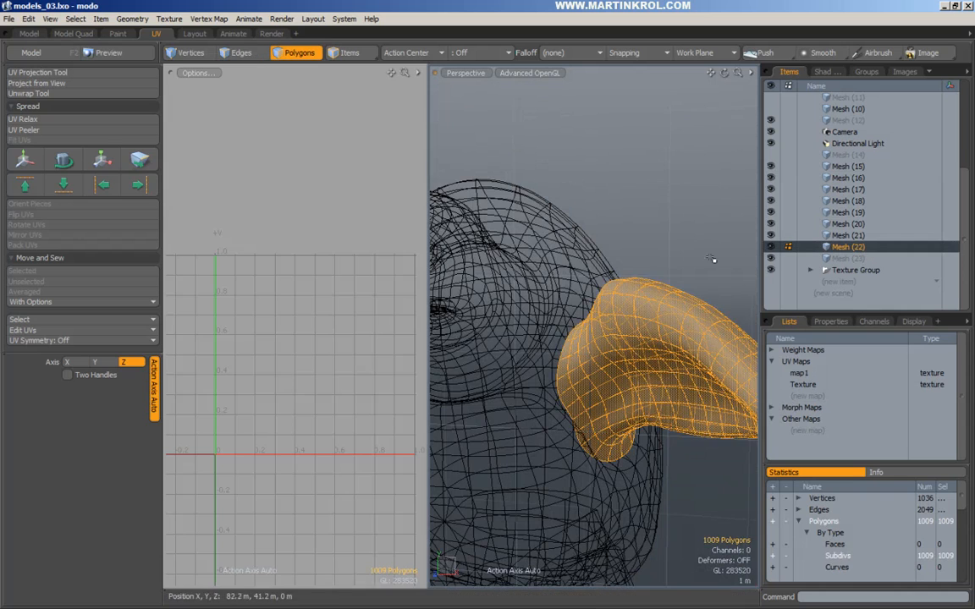
In body Mesh (15), select the second arm up to the shoulder and grow the selection.
scroll(677, 275, down, 4)
alt+drag(626, 286, 664, 286)
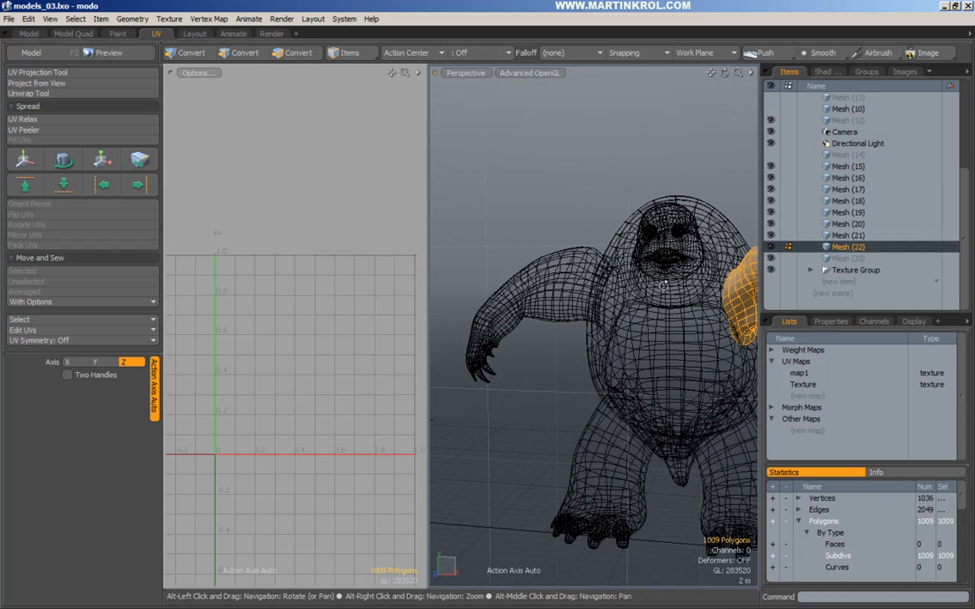
click(518, 285)
middle_drag(444, 215, 564, 403)
scroll(605, 262, up, 4)
alt+drag(614, 256, 647, 256)
shift+middle_drag(517, 187, 598, 363)
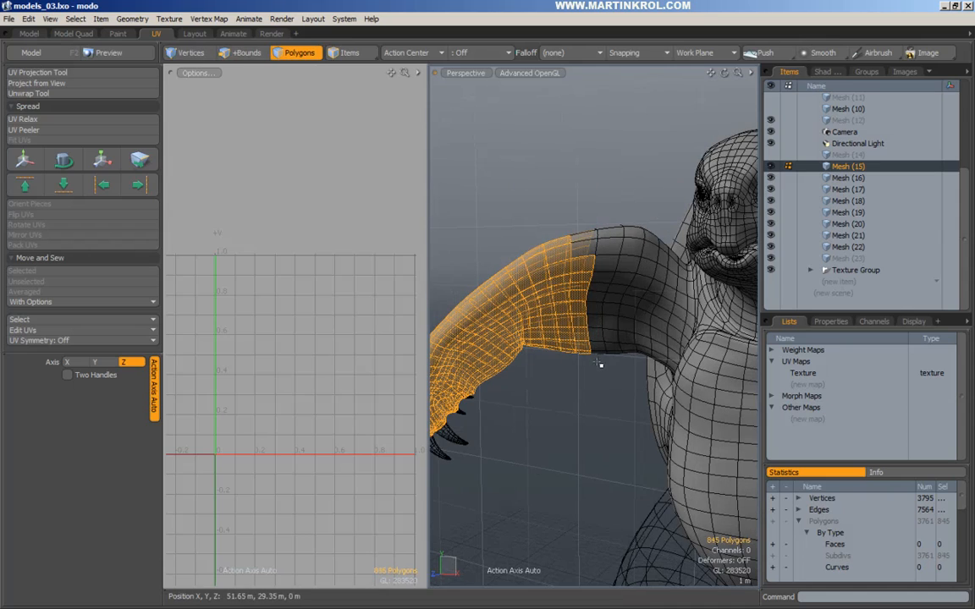
shift+middle_drag(535, 170, 609, 278)
alt+drag(497, 270, 544, 336)
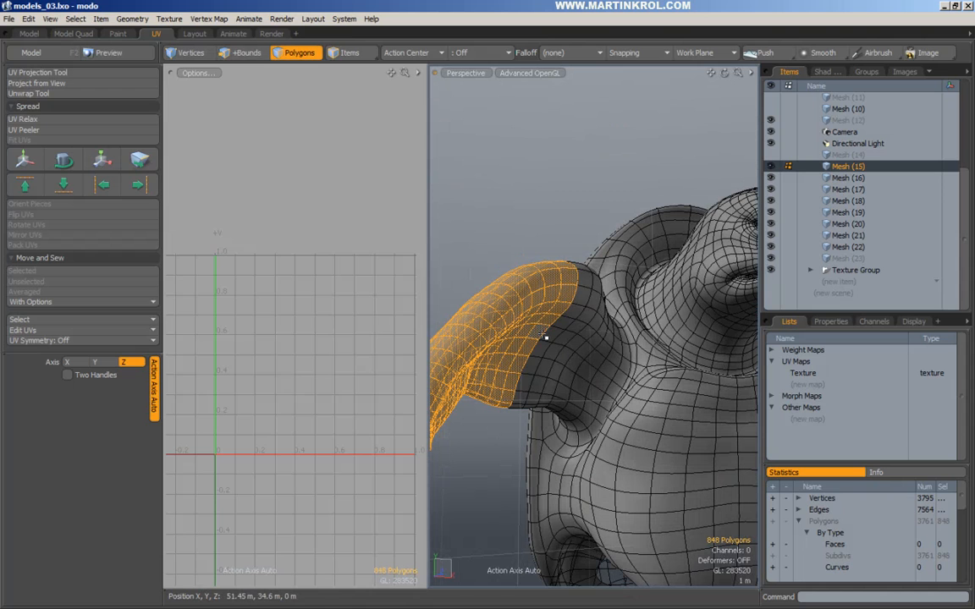
key(shift+Up)
key(shift+Up)
key(shift+Up)
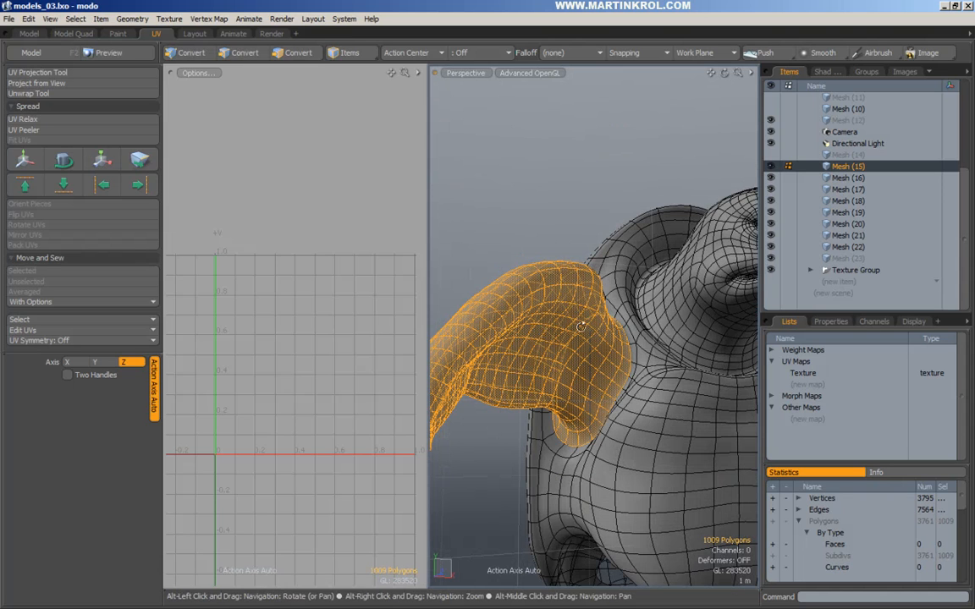
Cut the second arm from the body and make Mesh (23) active.
alt+drag(581, 327, 584, 317)
key(Delete)
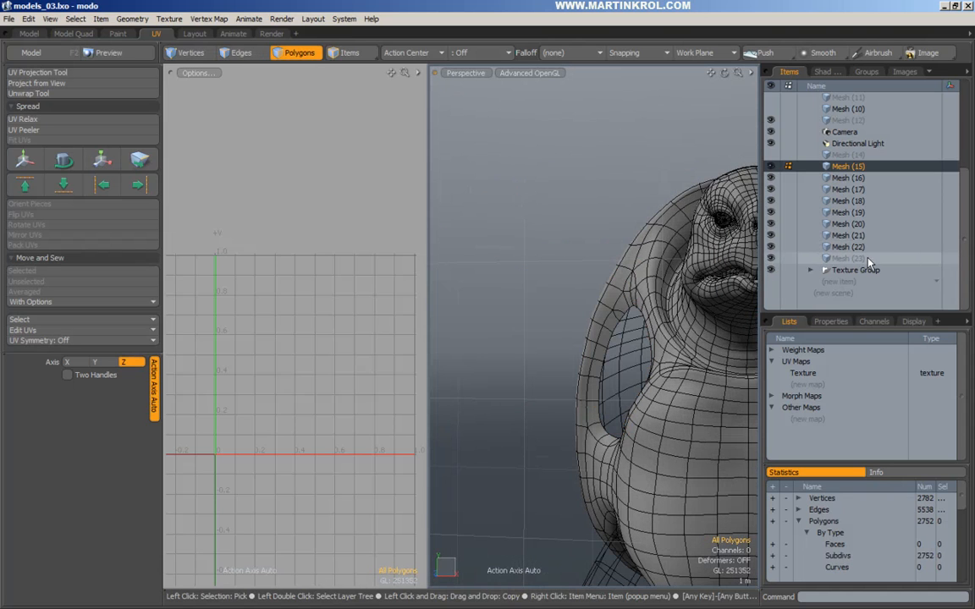
click(867, 259)
alt+drag(599, 209, 552, 243)
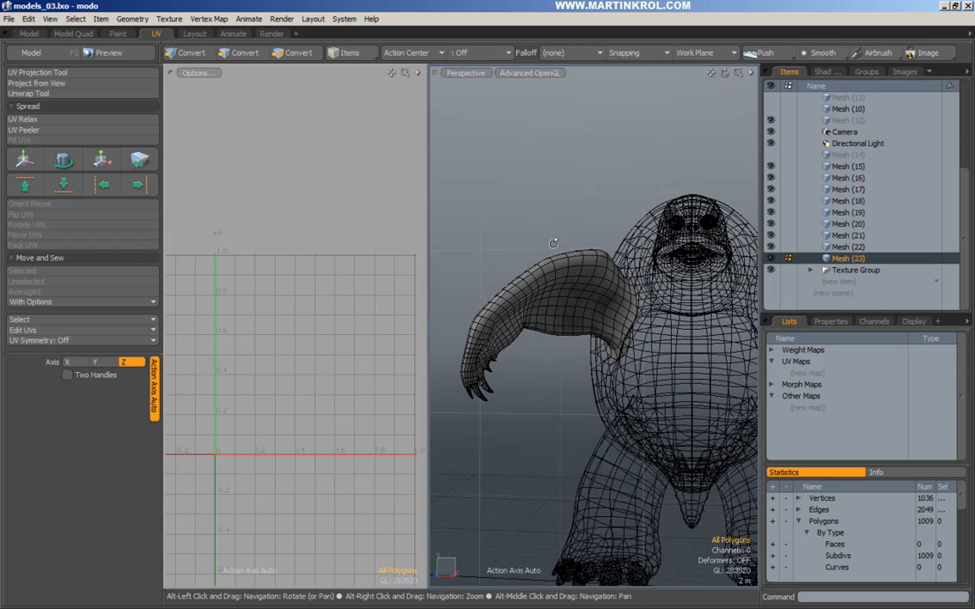
Remove the arm polygons from Mesh (23).
alt+drag(506, 198, 464, 184)
middle_drag(457, 185, 665, 396)
key(ctrl+x)
alt+drag(666, 398, 639, 330)
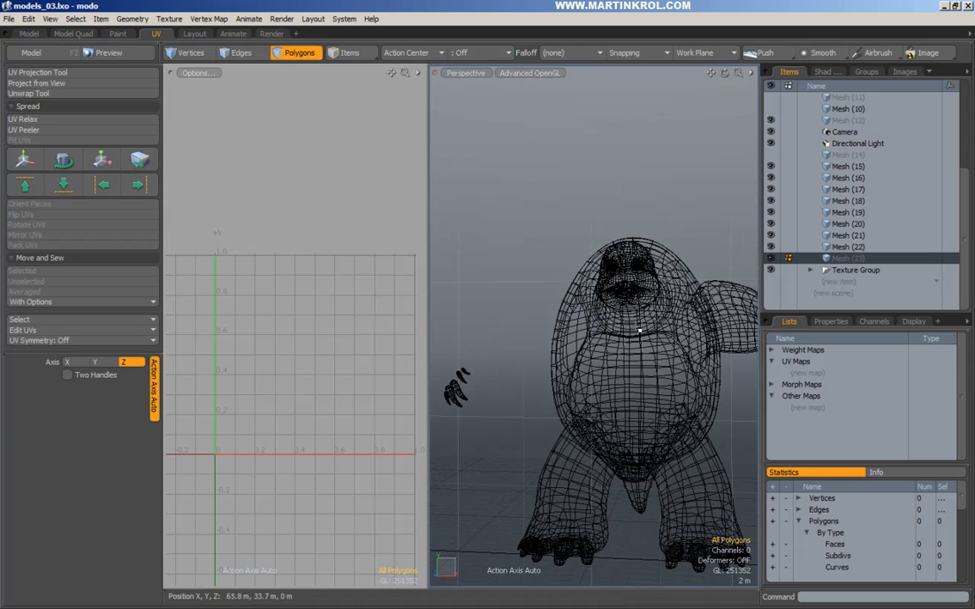
alt+drag(571, 334, 586, 323)
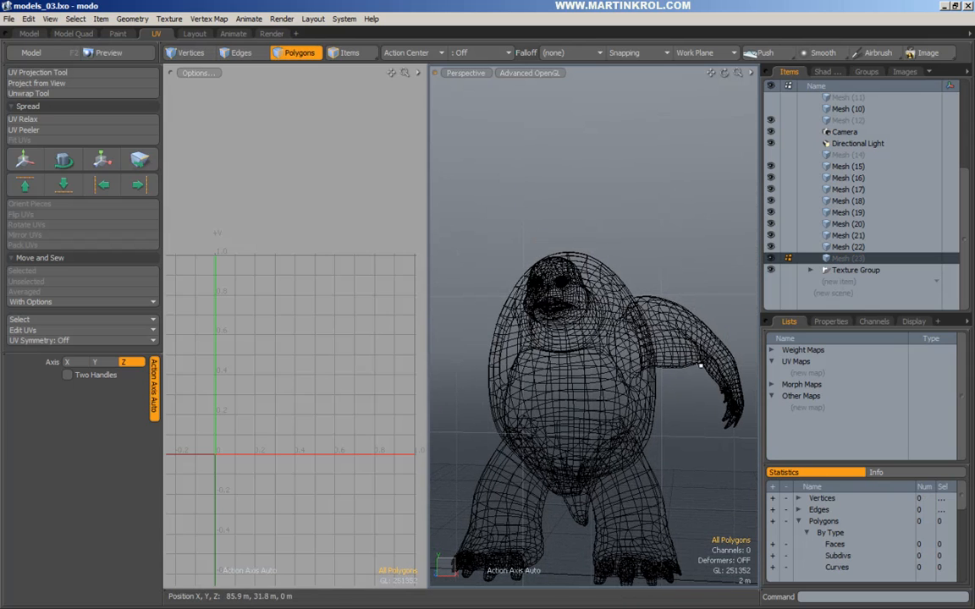
alt+drag(642, 367, 733, 336)
ctrl+alt+drag(464, 339, 648, 331)
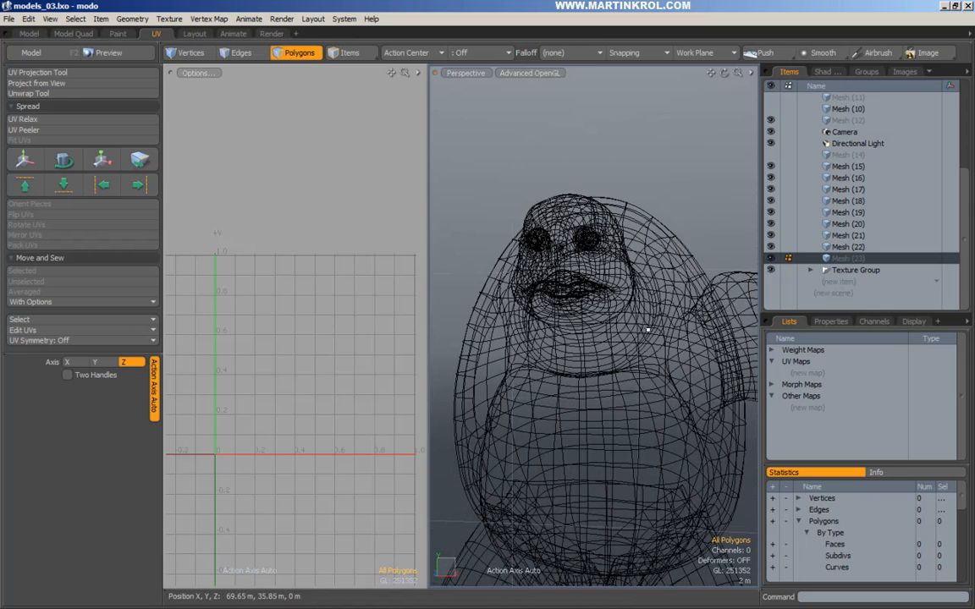
In Mesh (15), select the head in Right view, grow it one ring, and cut it.
double_click(578, 302)
click(655, 190)
alt+drag(654, 193, 511, 258)
alt+shift+drag(511, 258, 640, 335)
key(3)
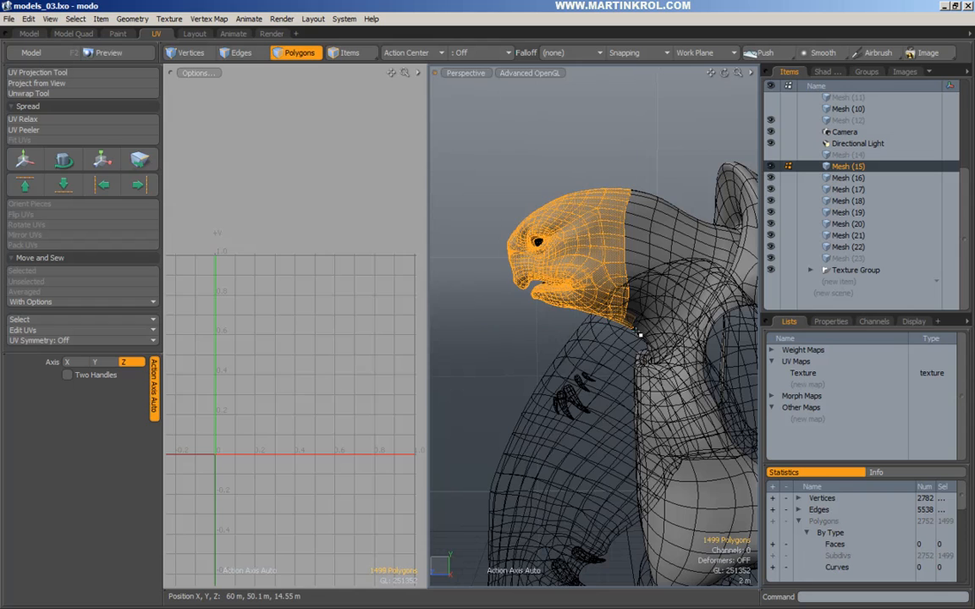
key(KP_3)
middle_drag(449, 106, 637, 333)
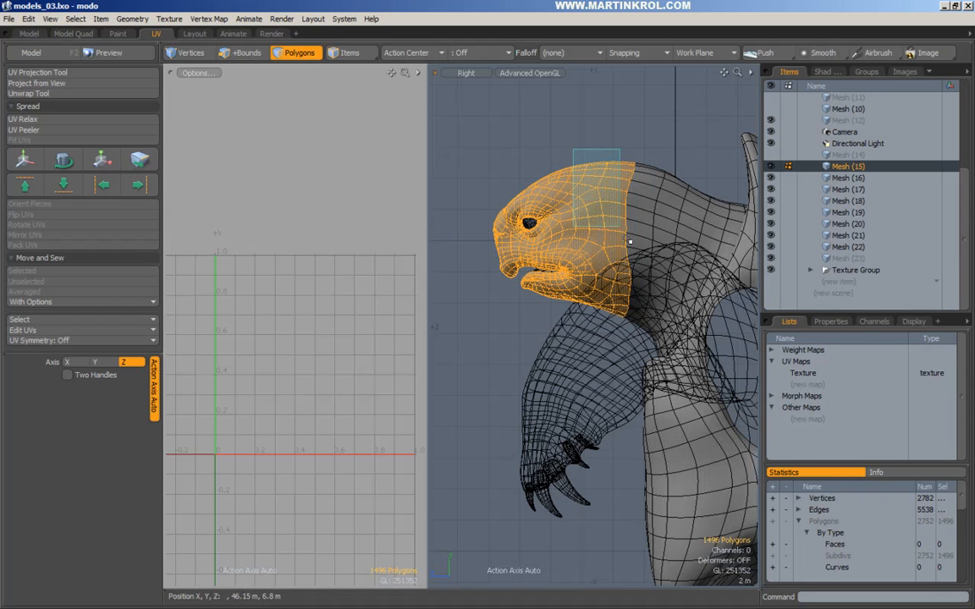
alt+drag(630, 241, 693, 252)
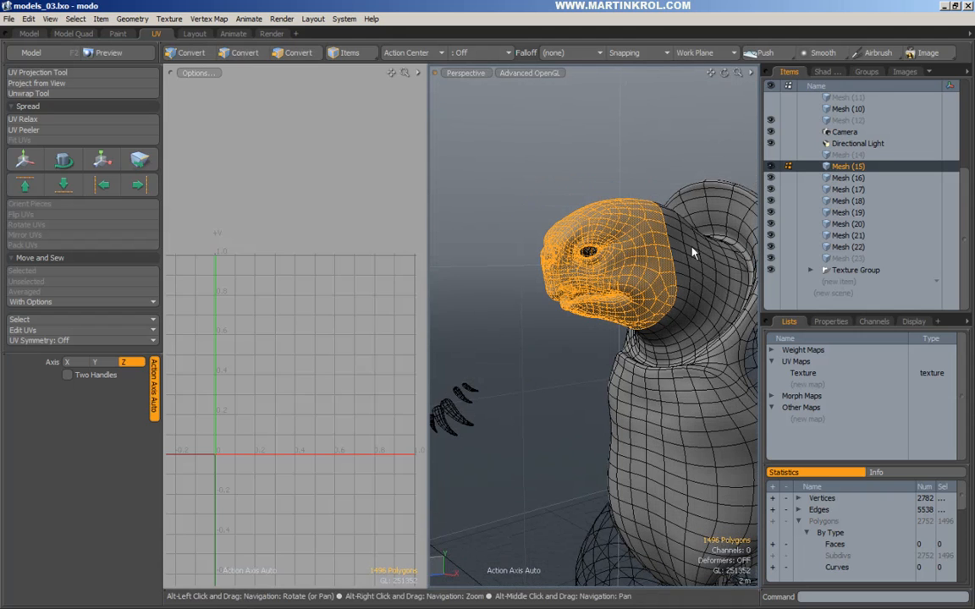
key(shift+Up)
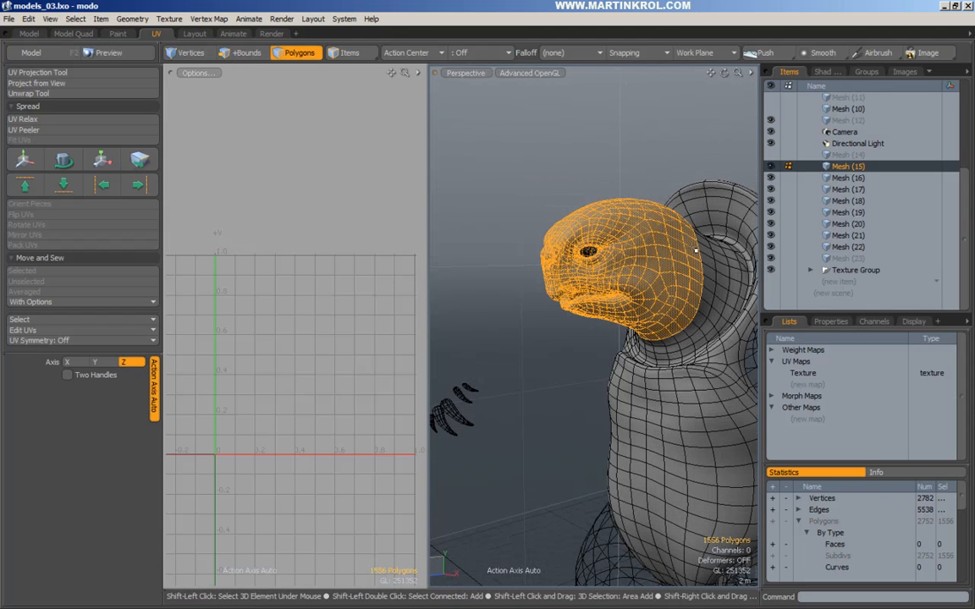
alt+drag(695, 250, 622, 303)
key(ctrl+x)
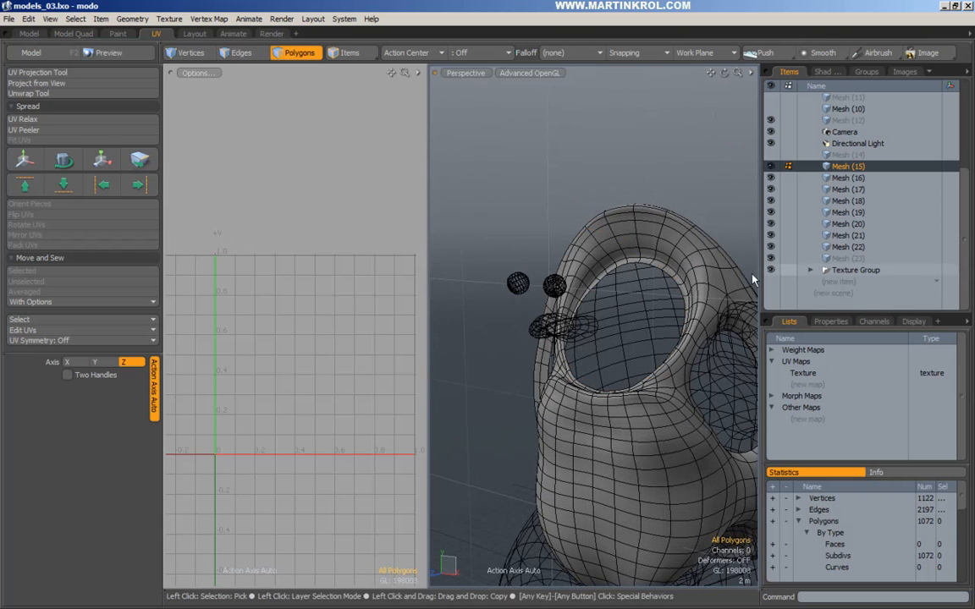
Add six new empty meshes, Mesh (24) through Mesh (29).
click(849, 282)
click(849, 282)
click(849, 293)
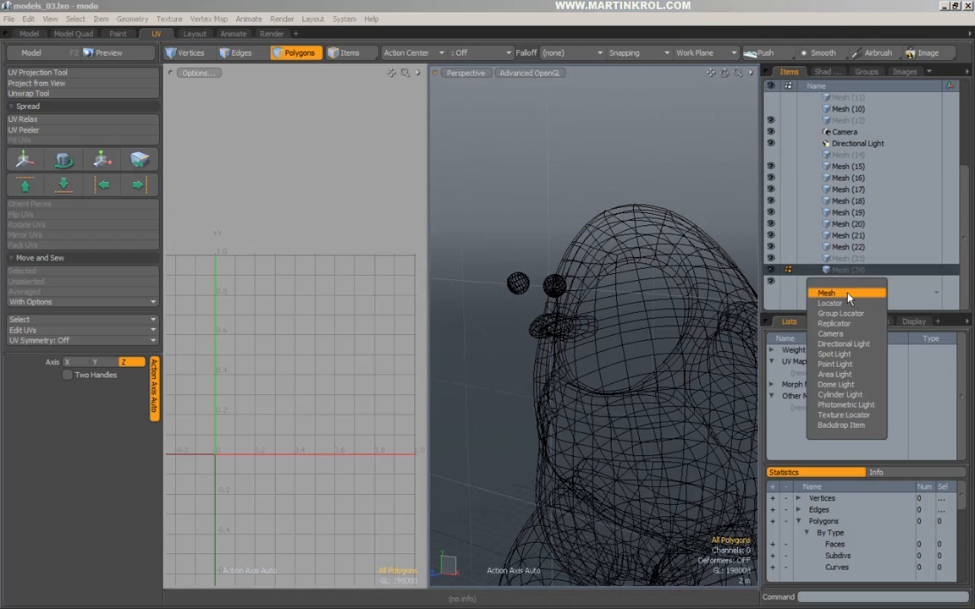
click(849, 294)
click(849, 282)
click(849, 294)
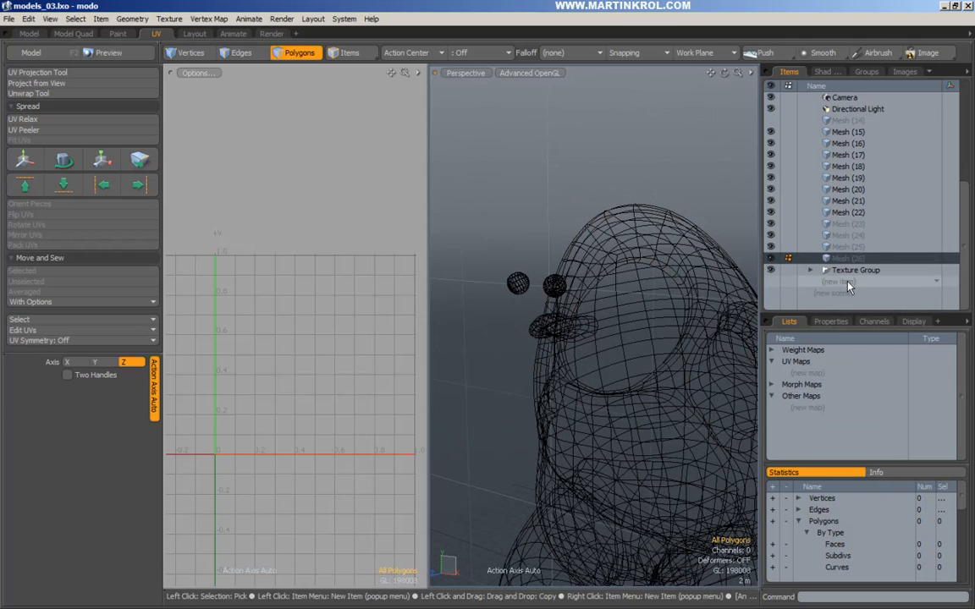
click(849, 282)
click(849, 293)
click(849, 287)
click(849, 282)
click(849, 294)
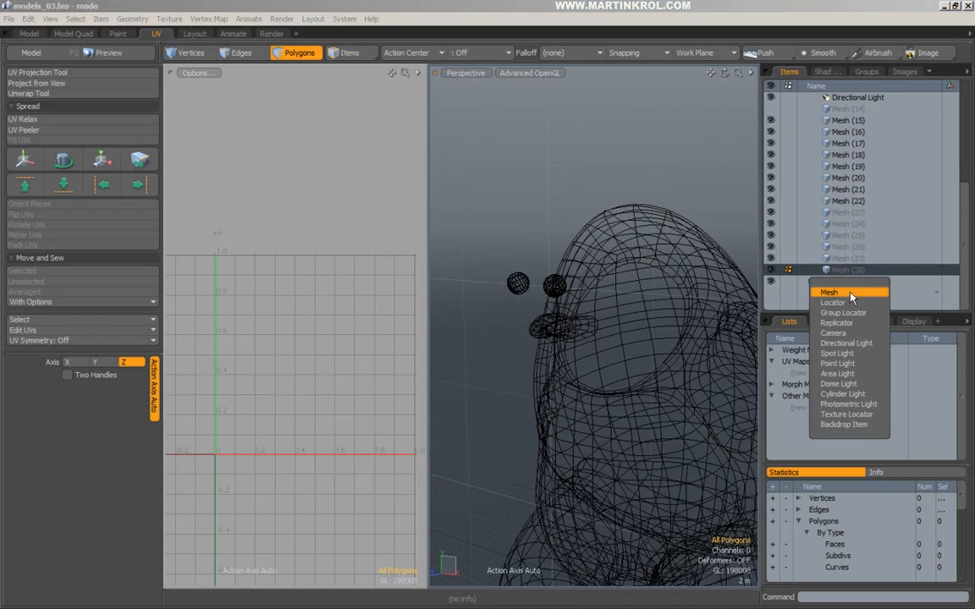
click(849, 288)
Make Mesh (23), holding the 1680-polygon head, active and clear its selection.
click(846, 212)
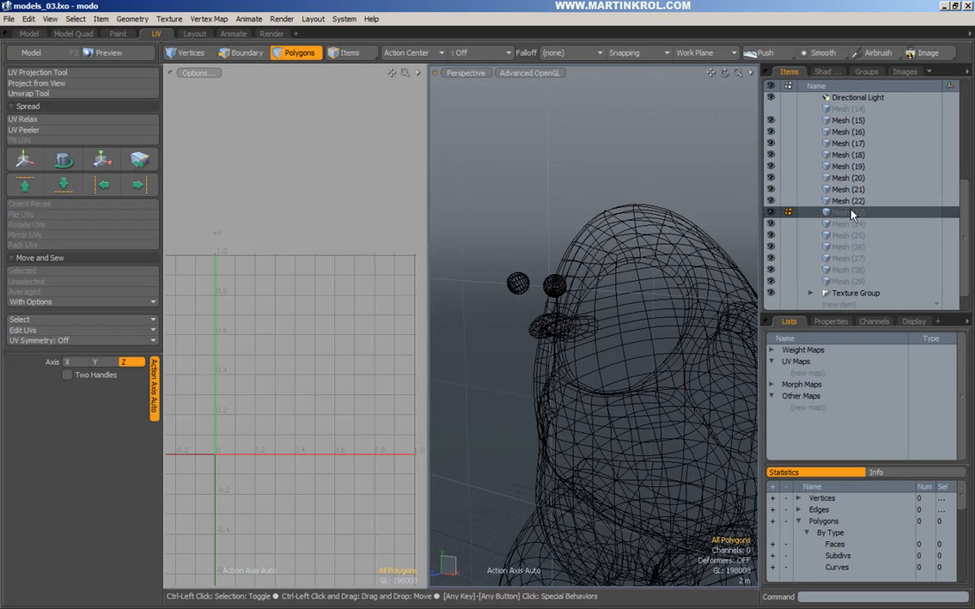
click(574, 161)
alt+drag(574, 162, 618, 219)
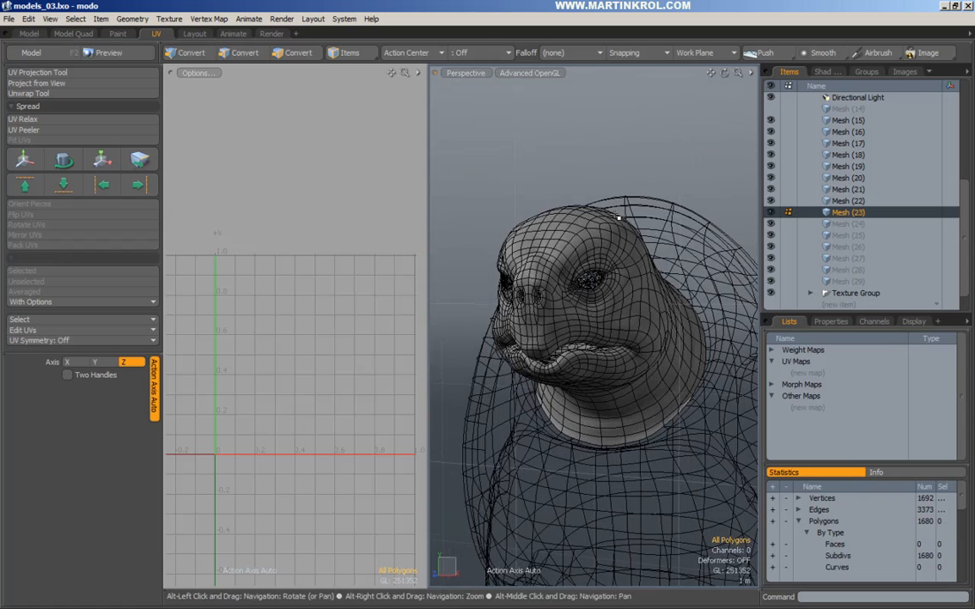
Activate arm layer Mesh (22) and orbit until the arm extends to the right.
alt+right_drag(648, 277, 546, 300)
alt+drag(661, 289, 601, 290)
alt+middle_drag(601, 290, 538, 317)
alt+right_drag(538, 318, 562, 315)
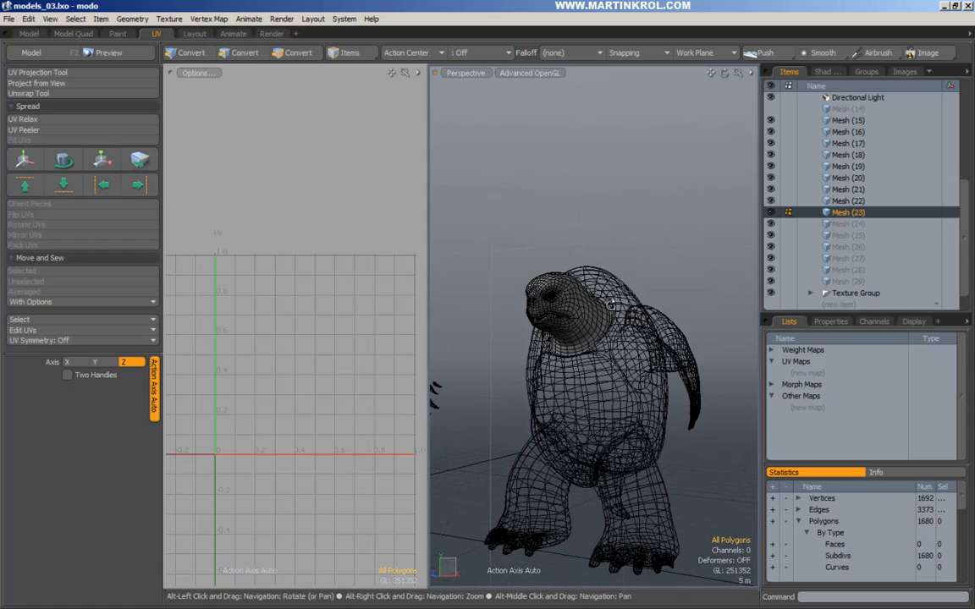
click(847, 202)
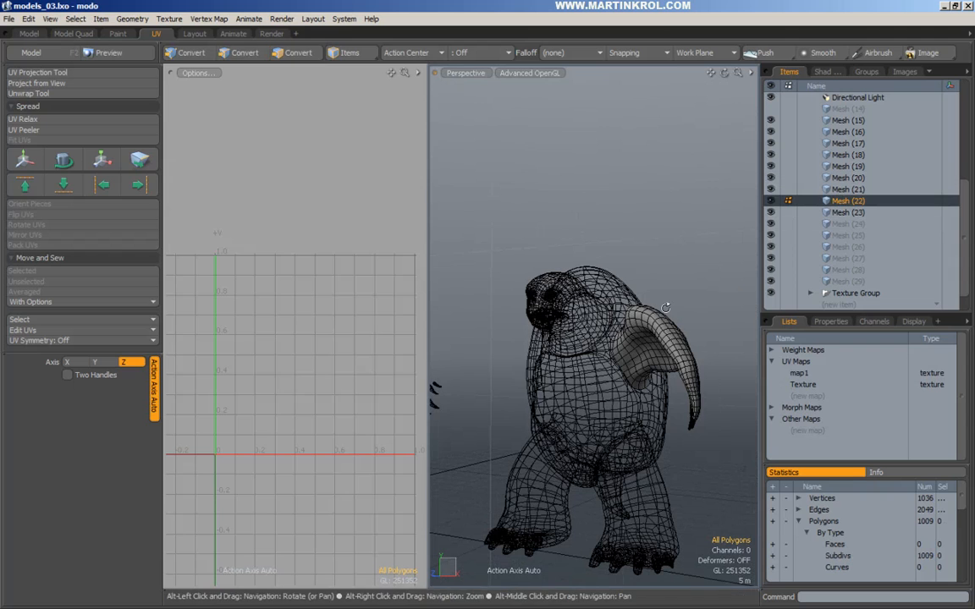
alt+drag(669, 233, 632, 230)
alt+drag(627, 396, 666, 254)
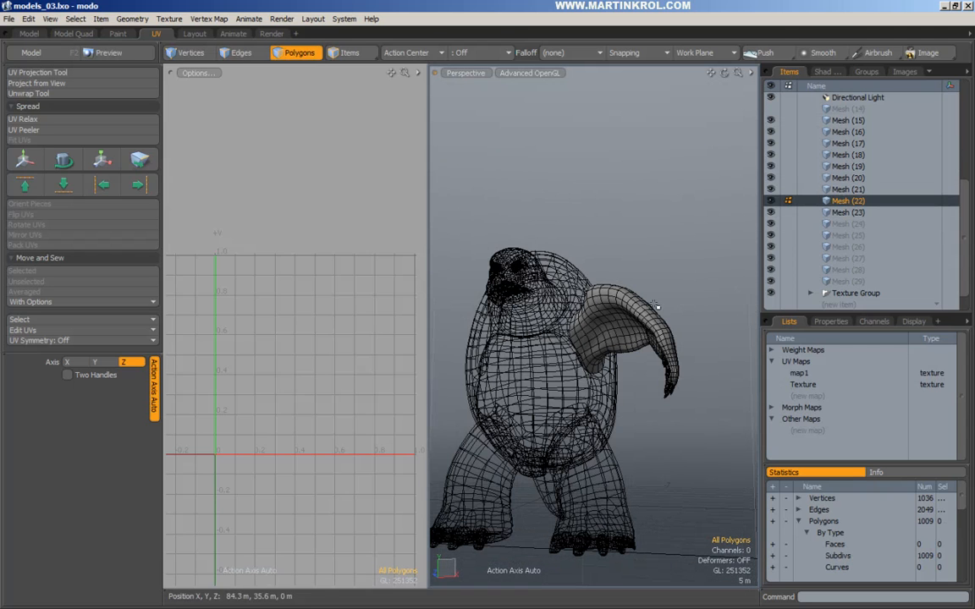
alt+right_drag(647, 292, 706, 303)
alt+drag(706, 303, 590, 296)
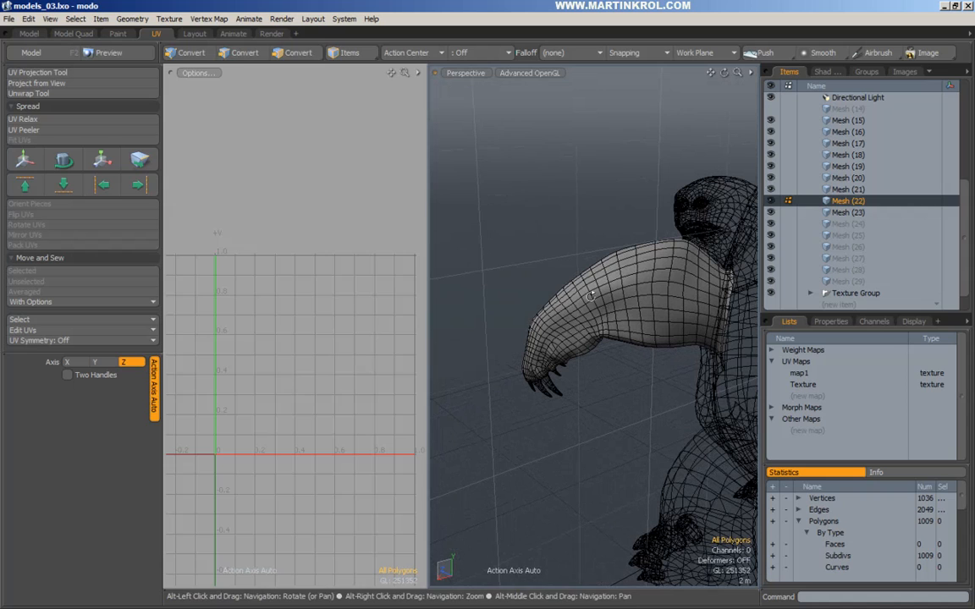
alt+drag(516, 323, 648, 244)
click(645, 250)
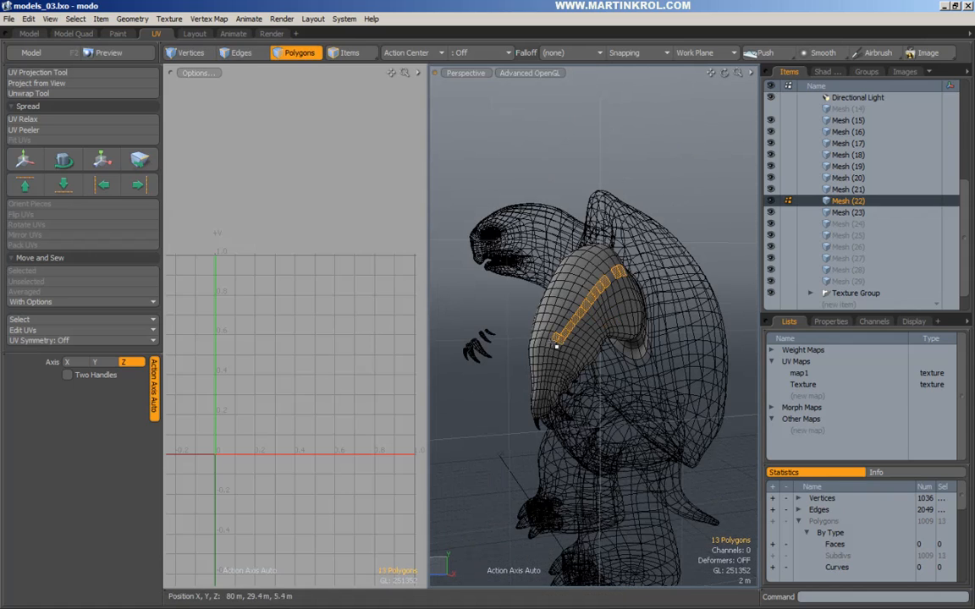
Frame the arm side-on and select an edge loop running along its length.
alt+drag(556, 345, 615, 326)
alt+drag(711, 268, 631, 220)
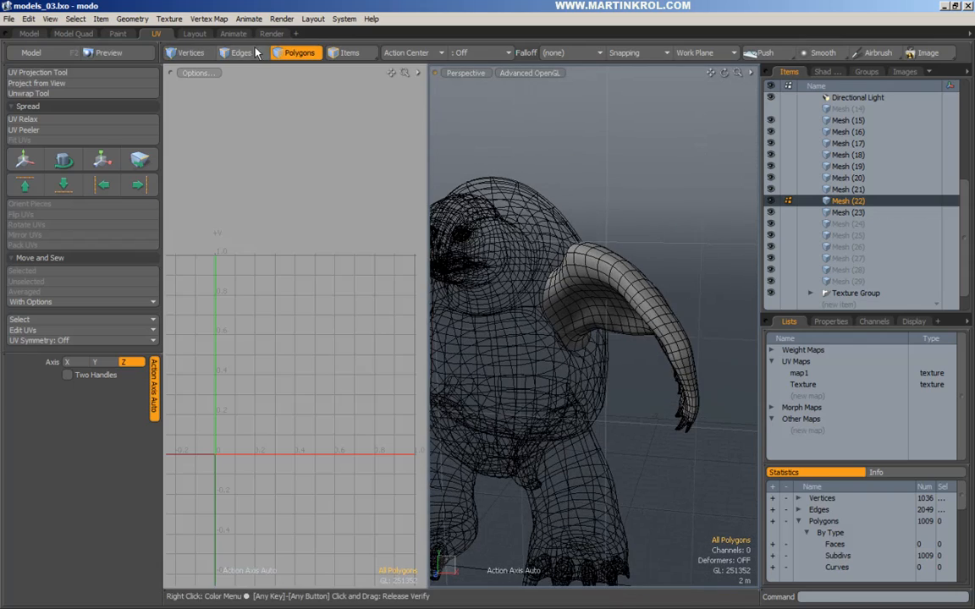
alt+drag(536, 186, 574, 331)
alt+drag(684, 336, 531, 213)
alt+drag(615, 403, 574, 273)
alt+drag(601, 313, 672, 276)
alt+shift+drag(523, 242, 597, 340)
scroll(525, 305, up, 3)
double_click(582, 241)
scroll(581, 241, down, 3)
alt+drag(581, 241, 640, 351)
Add edges near the finger holes to complete the 105-edge seam.
scroll(626, 288, up, 3)
scroll(624, 294, up, 3)
click(655, 243)
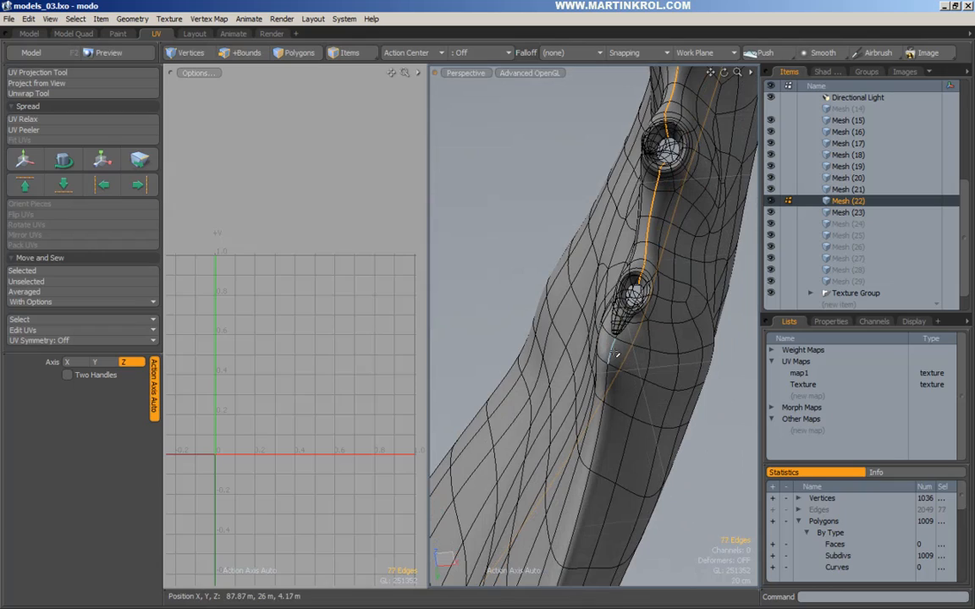
alt+right_drag(616, 354, 560, 423)
alt+drag(559, 422, 580, 409)
alt+right_drag(580, 409, 557, 411)
alt+drag(616, 340, 663, 385)
alt+right_drag(666, 283, 624, 259)
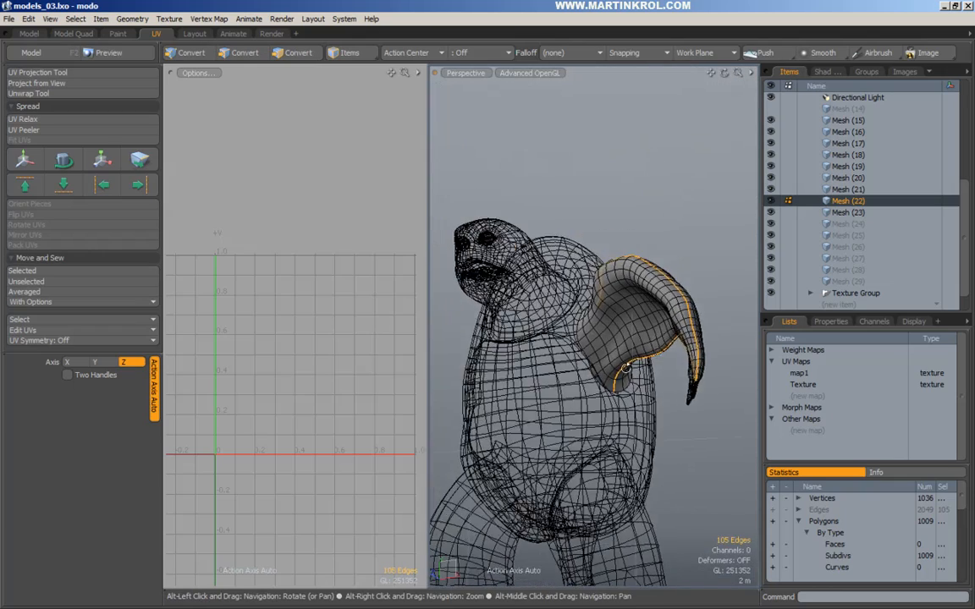
alt+drag(625, 259, 610, 270)
alt+drag(624, 390, 632, 252)
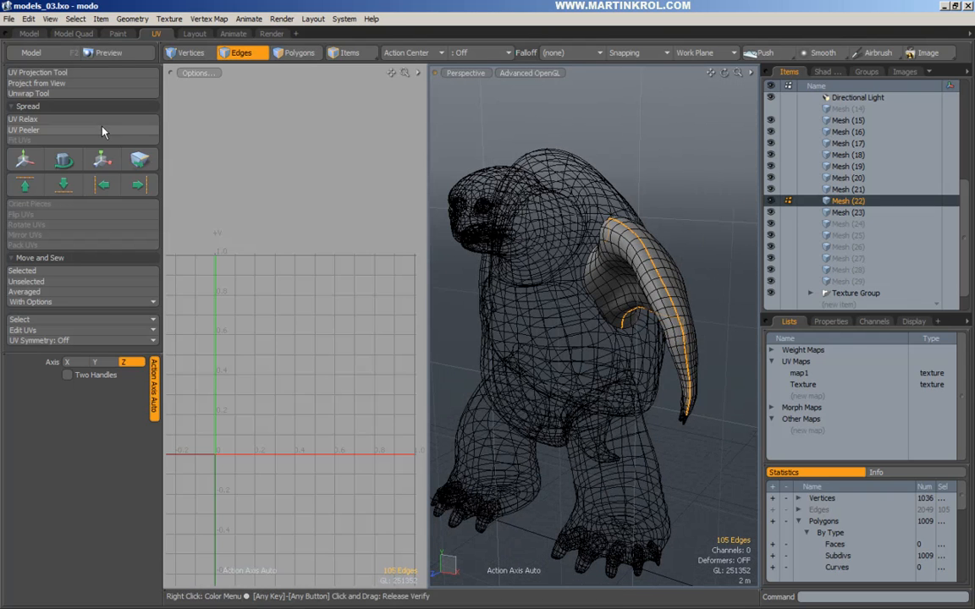
Unwrap the arm along the selected seam into two UV islands.
click(32, 93)
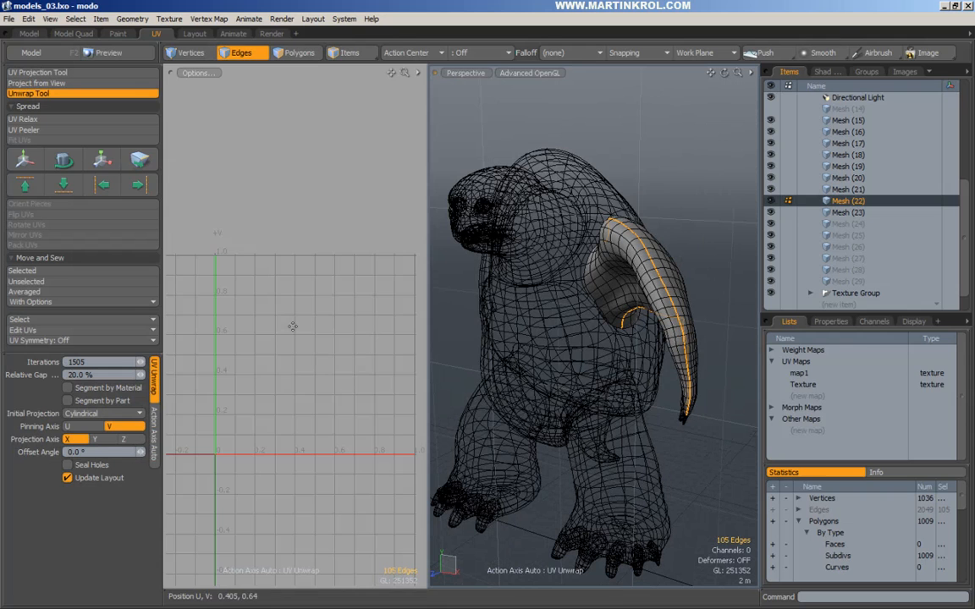
click(294, 325)
key(space)
click(268, 279)
alt+right_drag(224, 362, 247, 358)
drag(668, 224, 675, 234)
Assign the uvTest material to the arm.
key(m)
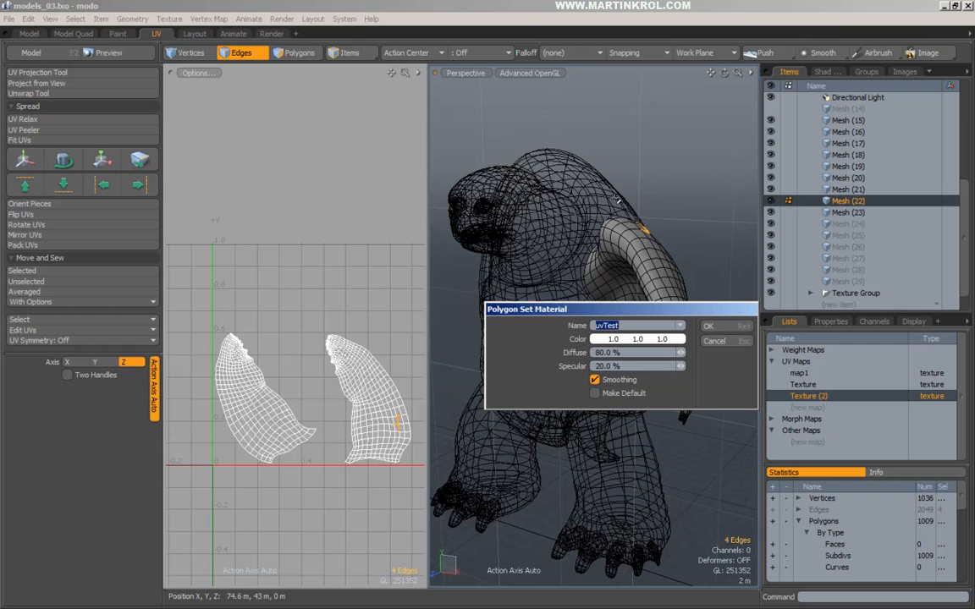
click(711, 325)
click(709, 245)
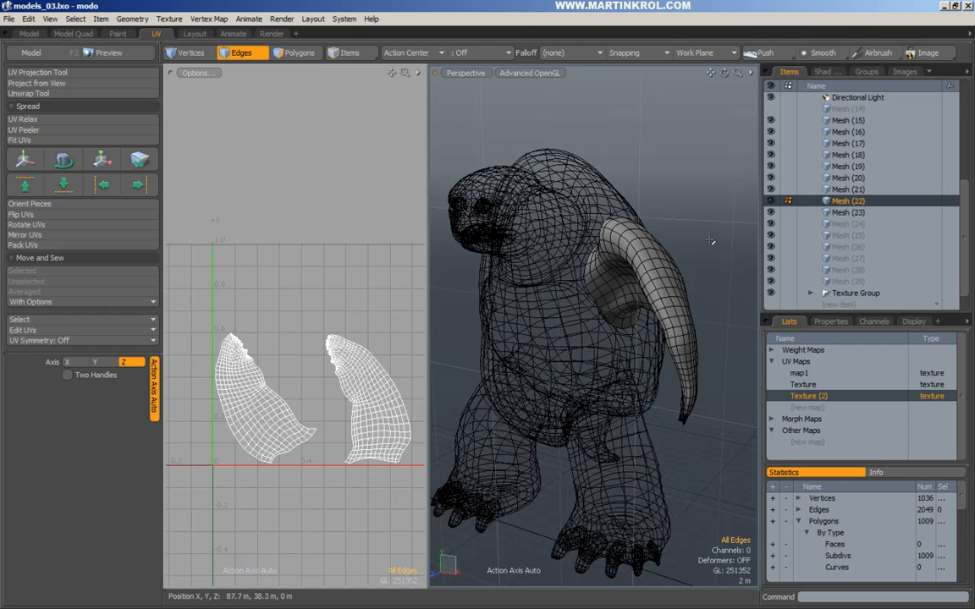
key(m)
click(724, 329)
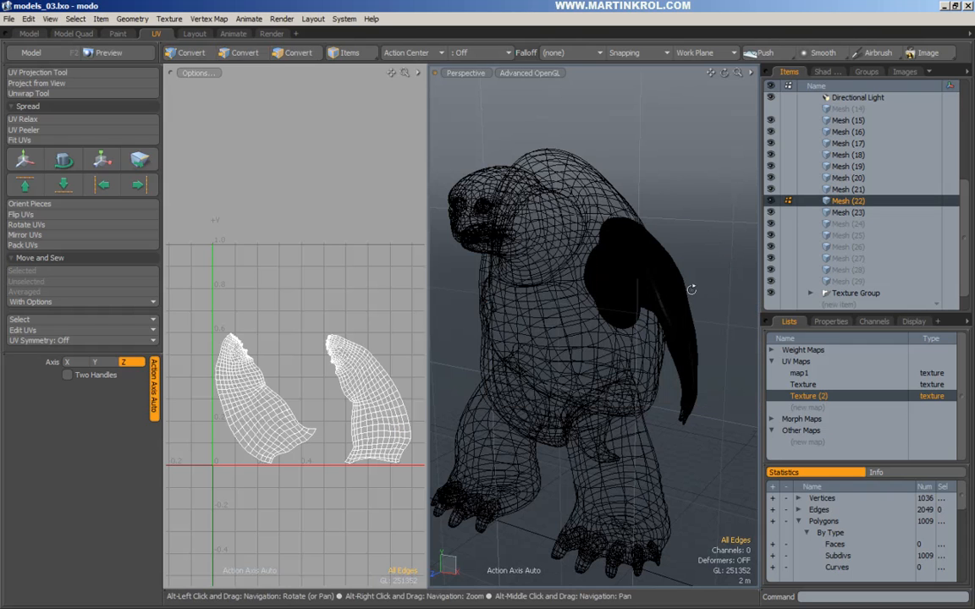
alt+drag(692, 287, 735, 297)
Delete the old map1 and Texture UV maps, keeping only Texture (2).
shift+click(816, 377)
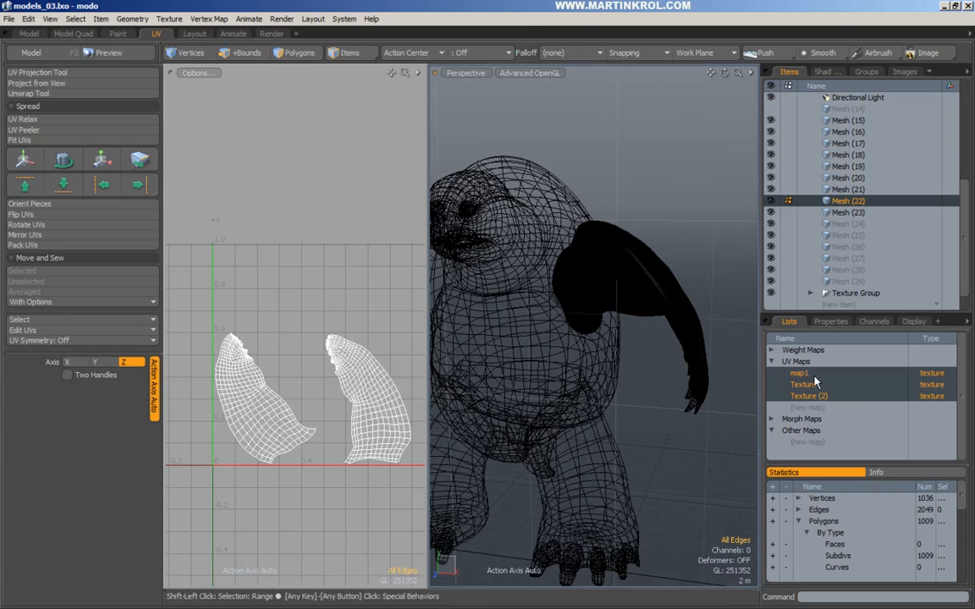
right_click(815, 382)
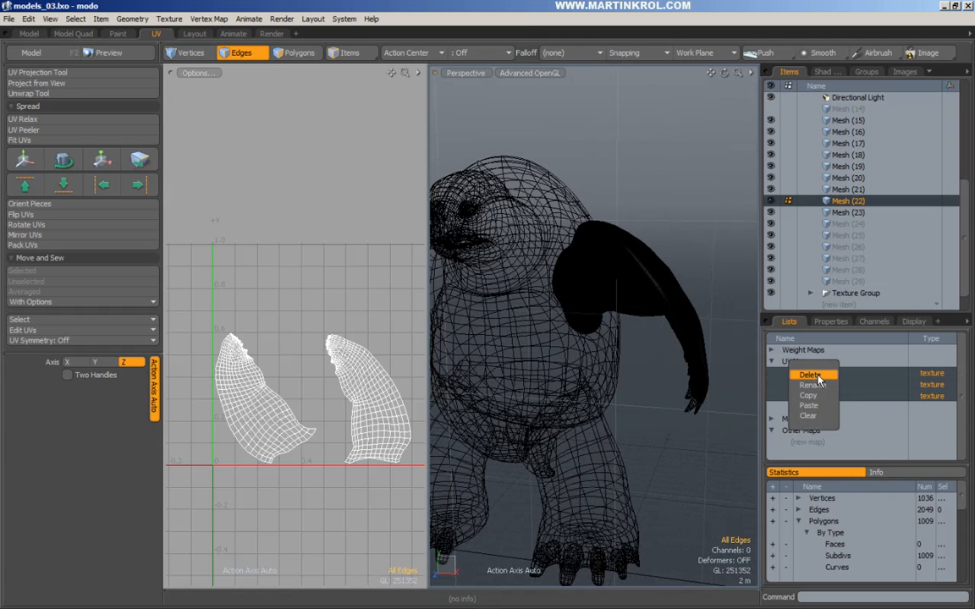
click(814, 375)
click(728, 353)
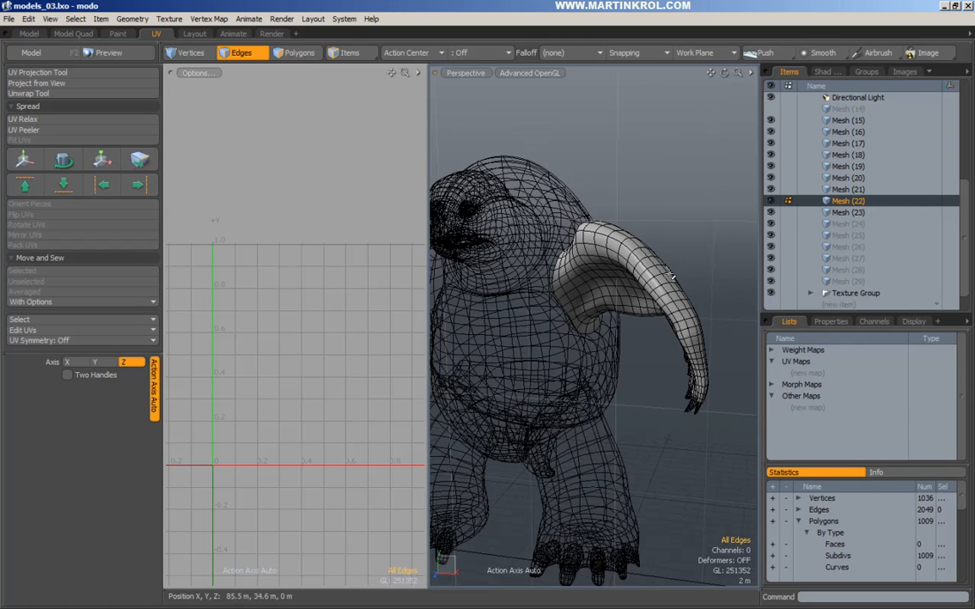
key(ctrl+z)
ctrl+click(819, 395)
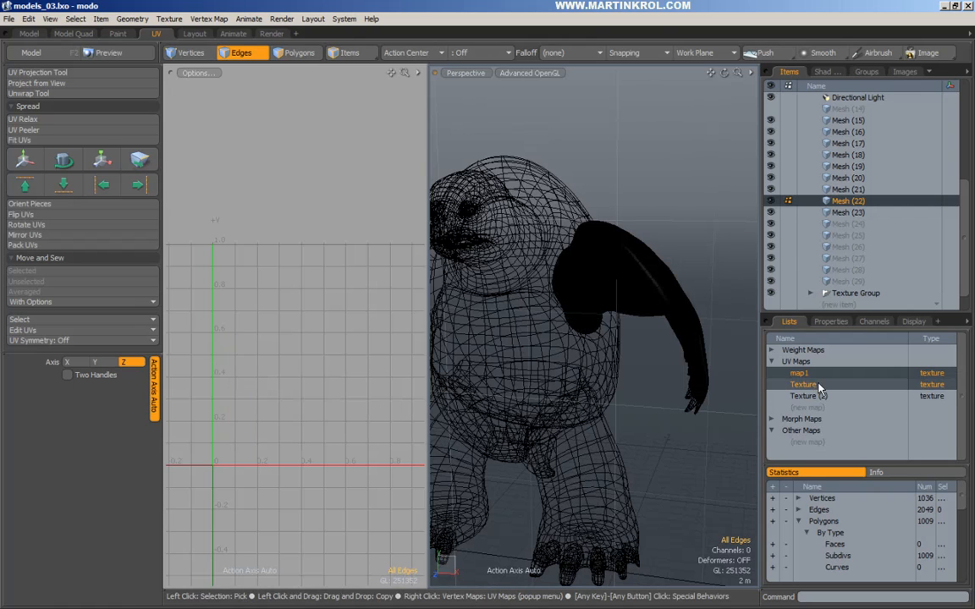
click(813, 396)
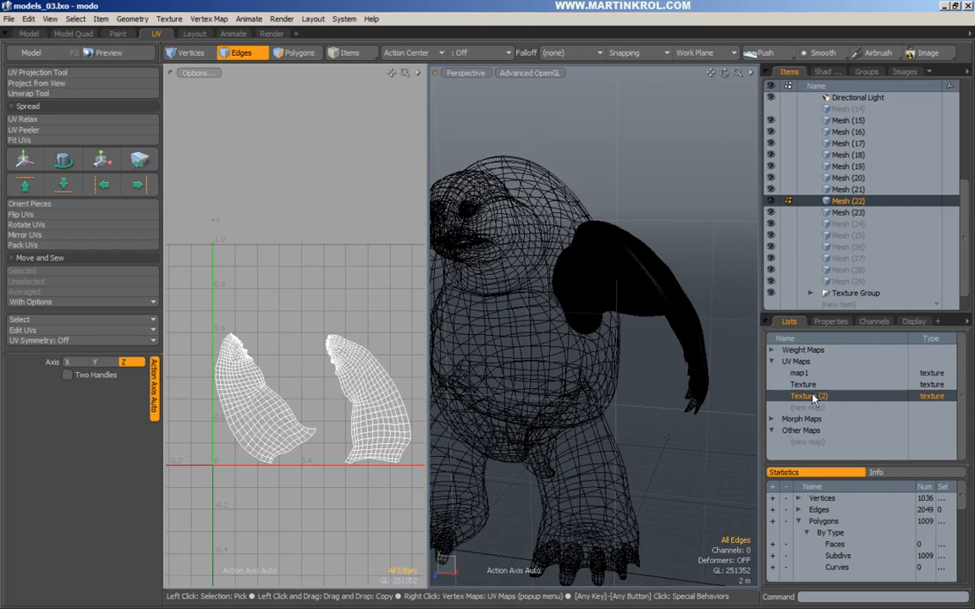
click(813, 386)
shift+click(810, 375)
right_click(810, 375)
click(810, 375)
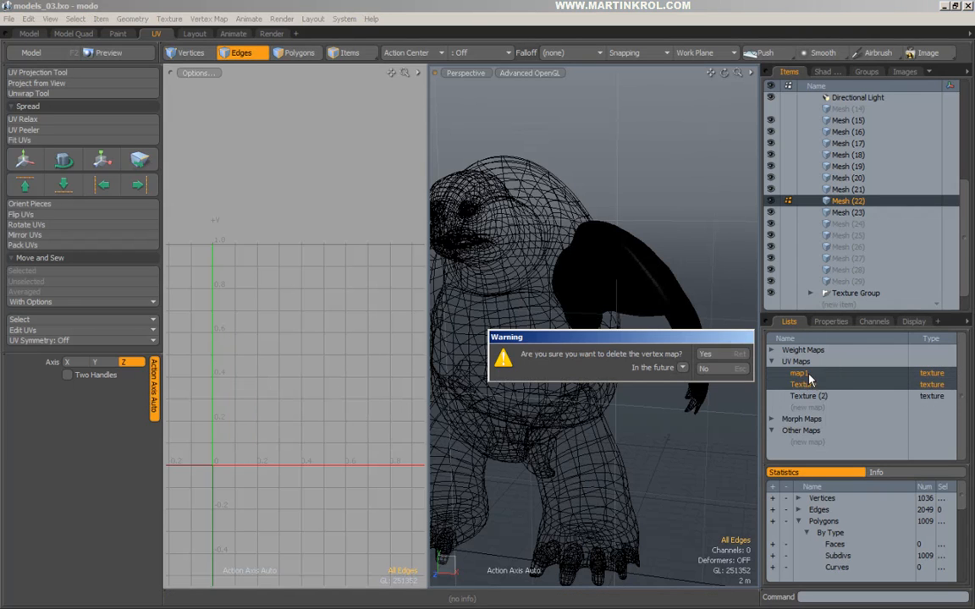
click(715, 354)
Rename UV map Texture (2) to map1 and reapply the uvTest checker material.
click(819, 374)
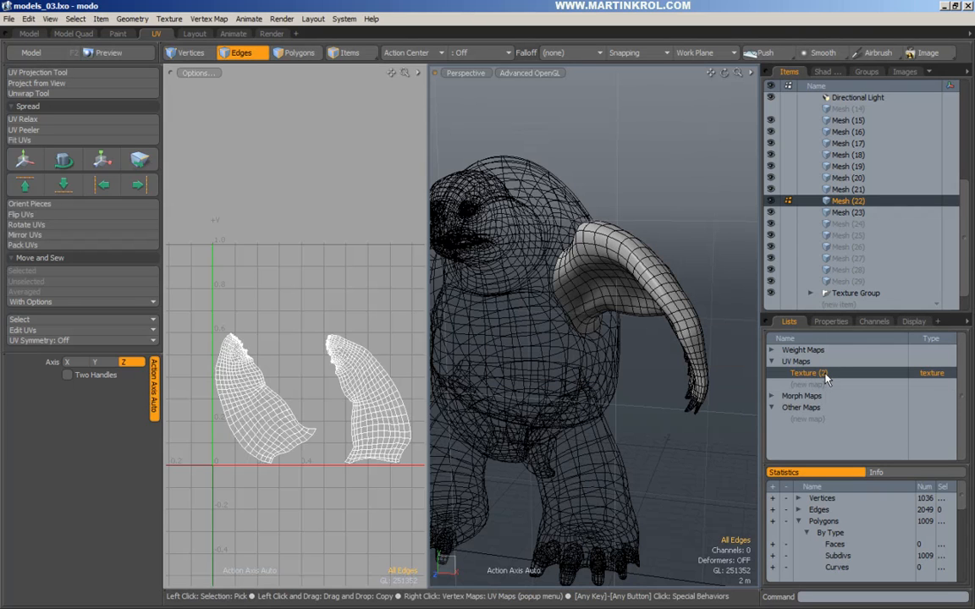
double_click(825, 375)
text(ma)
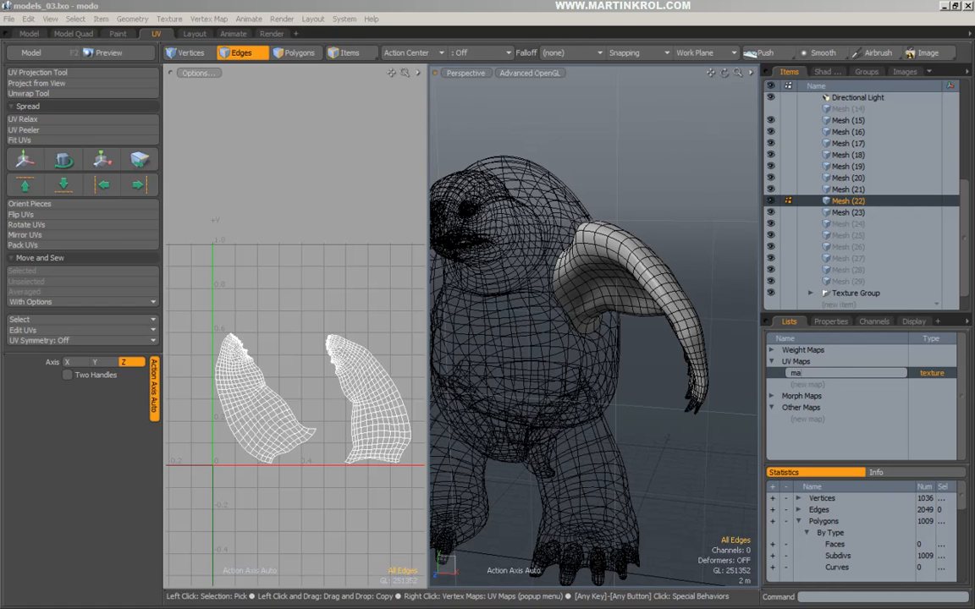
text(p1)
key(Return)
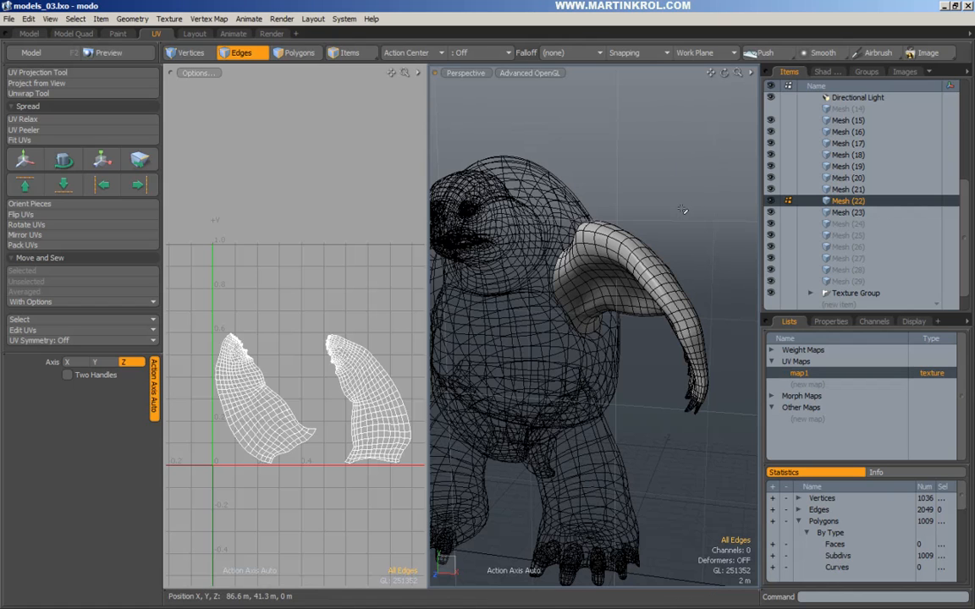
key(m)
click(736, 327)
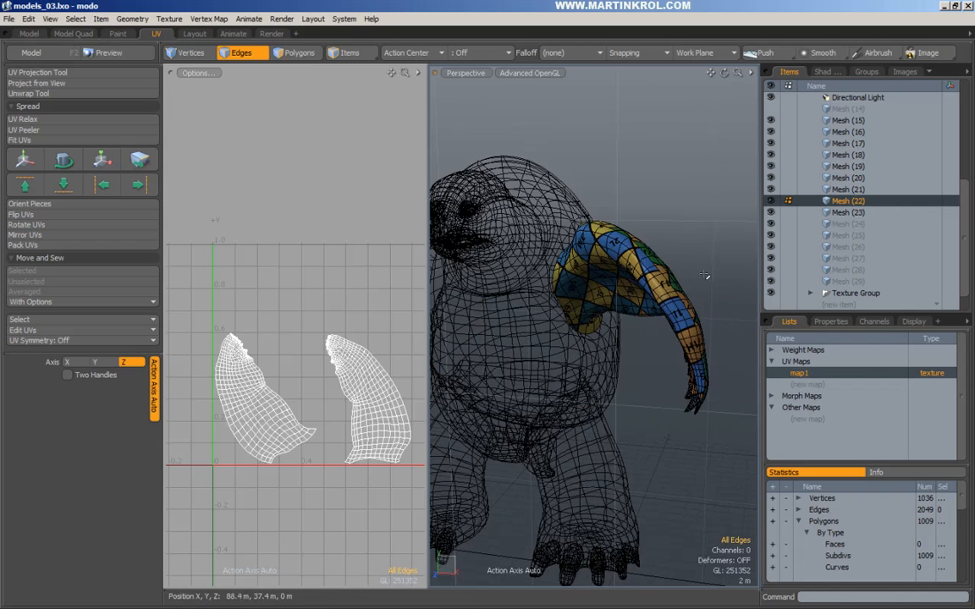
Rotate the arm's right UV island to lie sideways and move it up and left.
alt+drag(712, 237, 668, 241)
key(3)
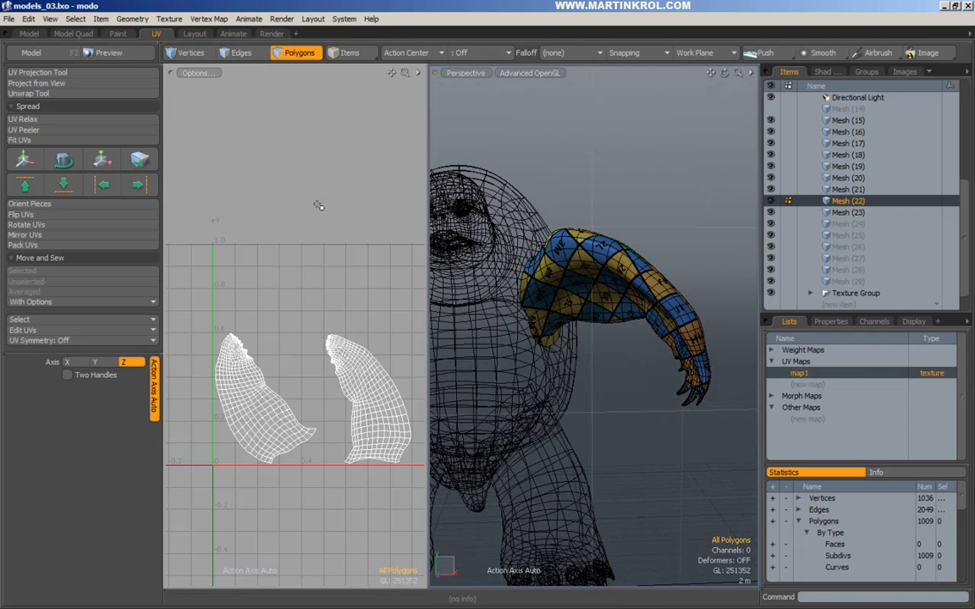
double_click(373, 392)
key(e)
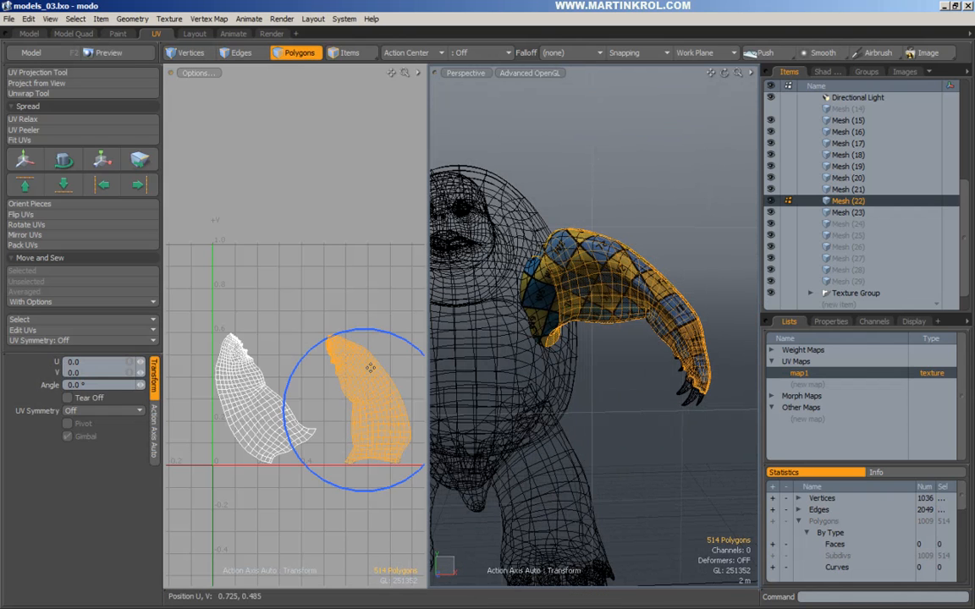
drag(372, 331, 279, 391)
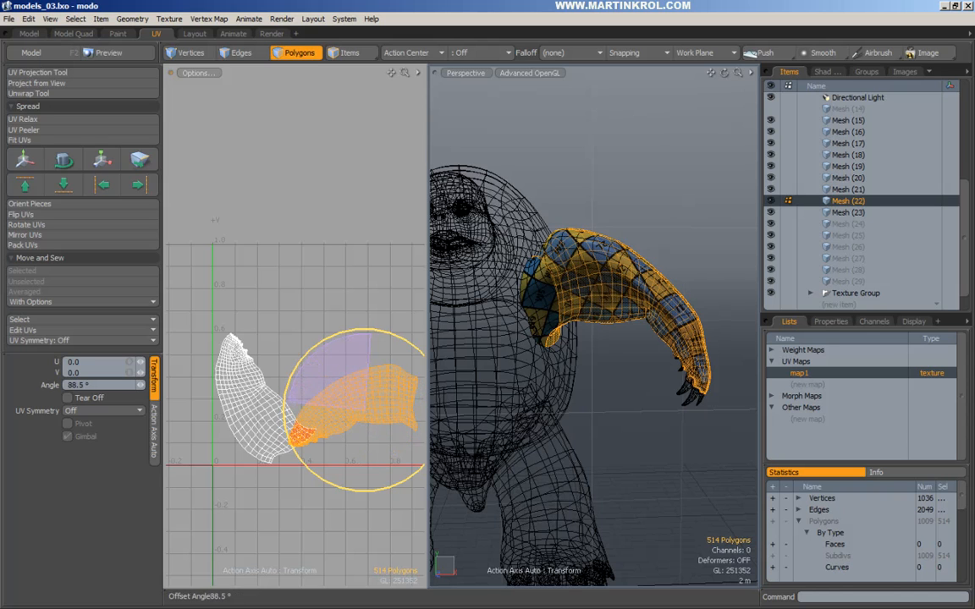
key(w)
drag(378, 444, 382, 495)
key(space)
Move the left UV island below the other one, then deselect it.
double_click(257, 402)
key(e)
key(w)
drag(237, 403, 271, 397)
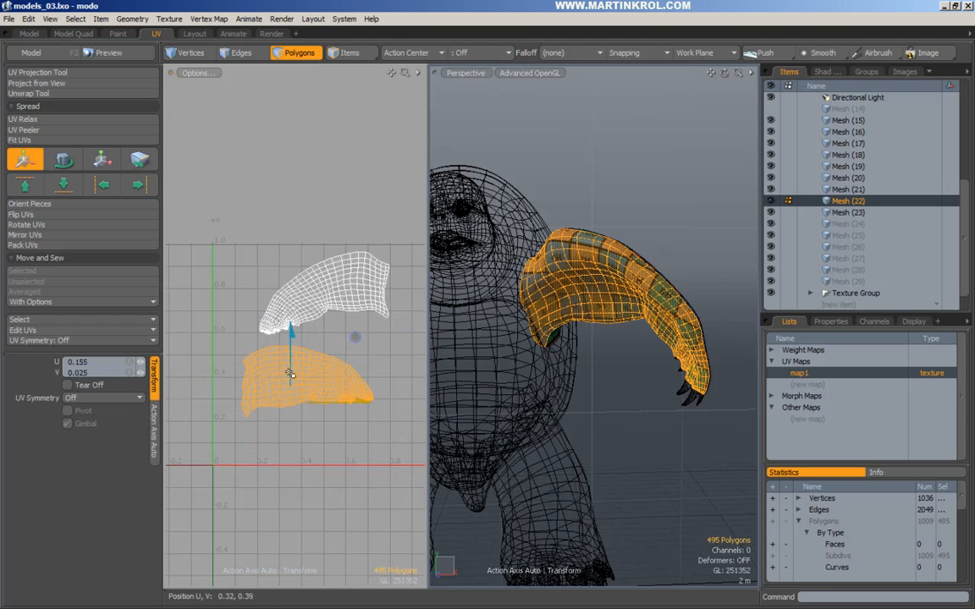
key(space)
click(370, 360)
Rotate the upper UV island about 126° and bring it fully into the UV view.
ctrl+alt+drag(510, 373, 679, 350)
double_click(327, 289)
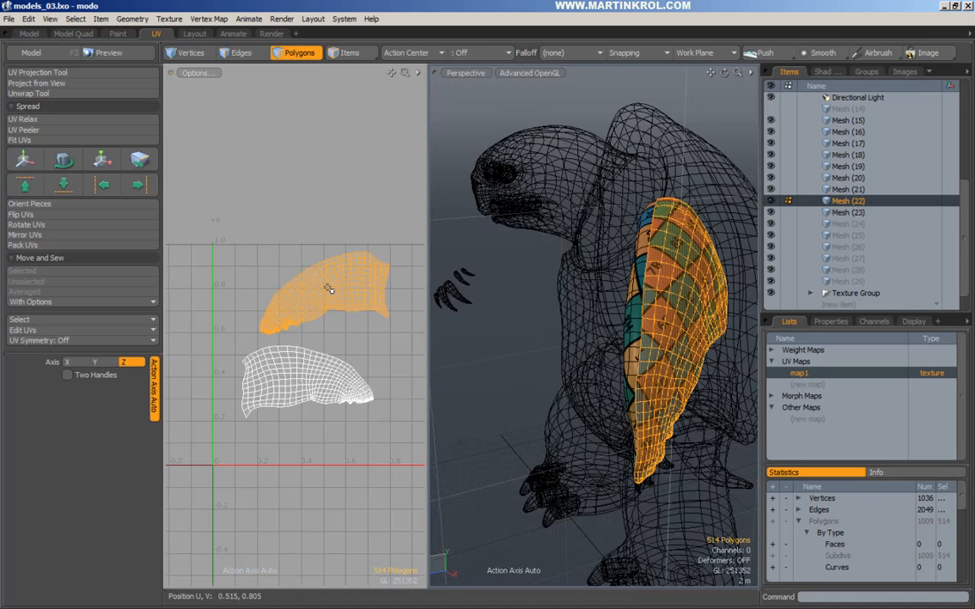
key(y)
drag(385, 242, 206, 248)
alt+drag(354, 302, 334, 313)
drag(335, 244, 349, 297)
Turn the upper island further clockwise and shift it down-right beside the second island.
key(w)
drag(297, 302, 321, 343)
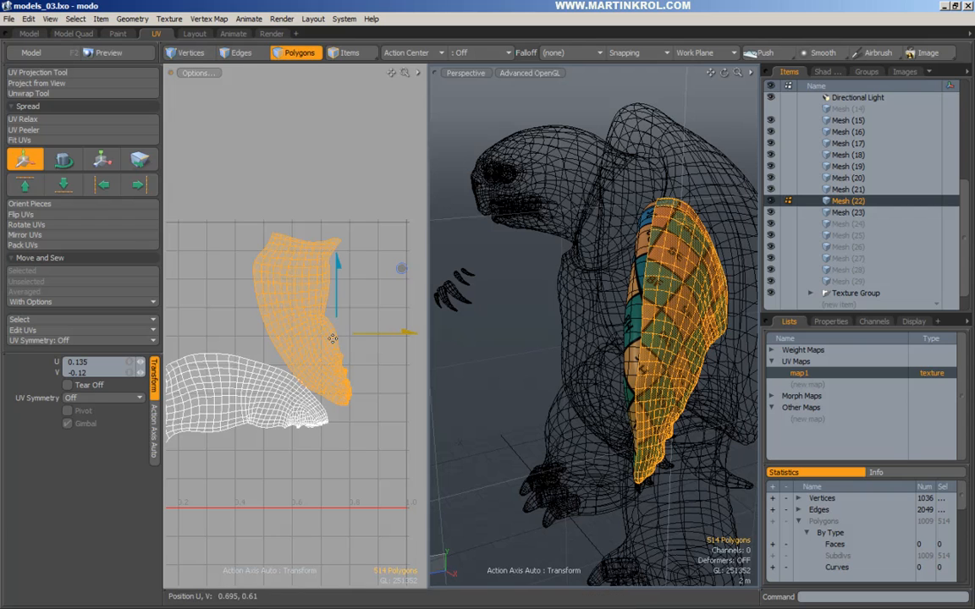
key(e)
drag(364, 268, 378, 287)
key(w)
drag(338, 328, 404, 328)
ctrl+alt+drag(342, 405, 449, 410)
alt+drag(301, 369, 326, 377)
key(space)
key(w)
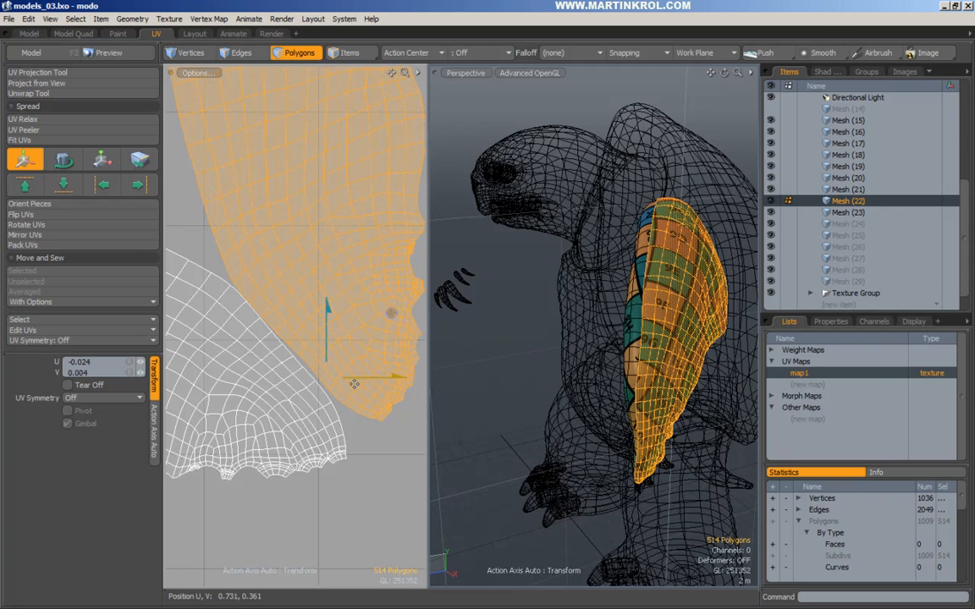
key(space)
Select the seam edges at the arm's UV island boundary.
key(2)
click(207, 256)
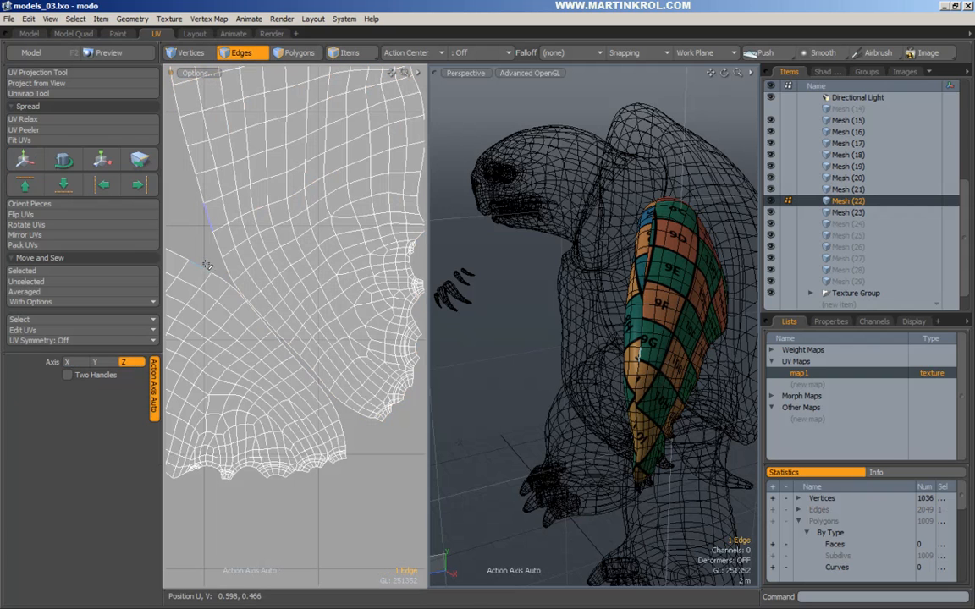
click(233, 295)
drag(234, 296, 240, 290)
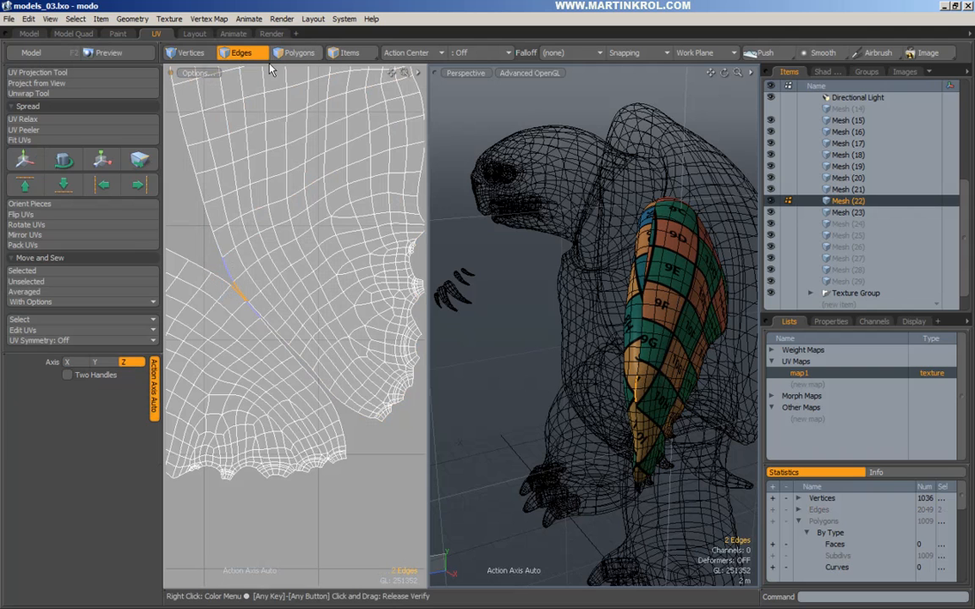
Nudge the arm's UV island down and right, then extend the seam edge selection.
click(297, 57)
key(w)
drag(259, 220, 278, 237)
key(q)
click(207, 196)
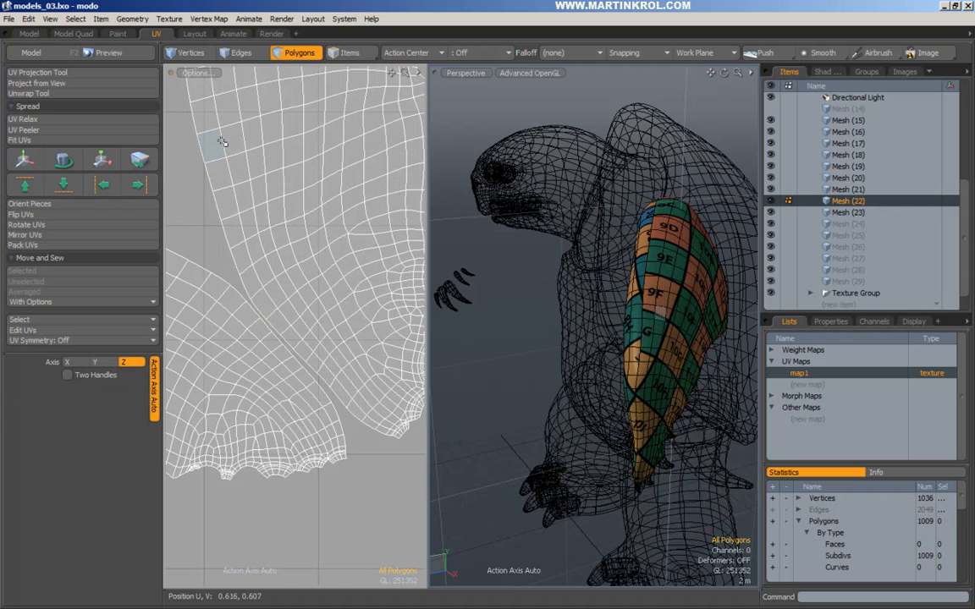
click(241, 56)
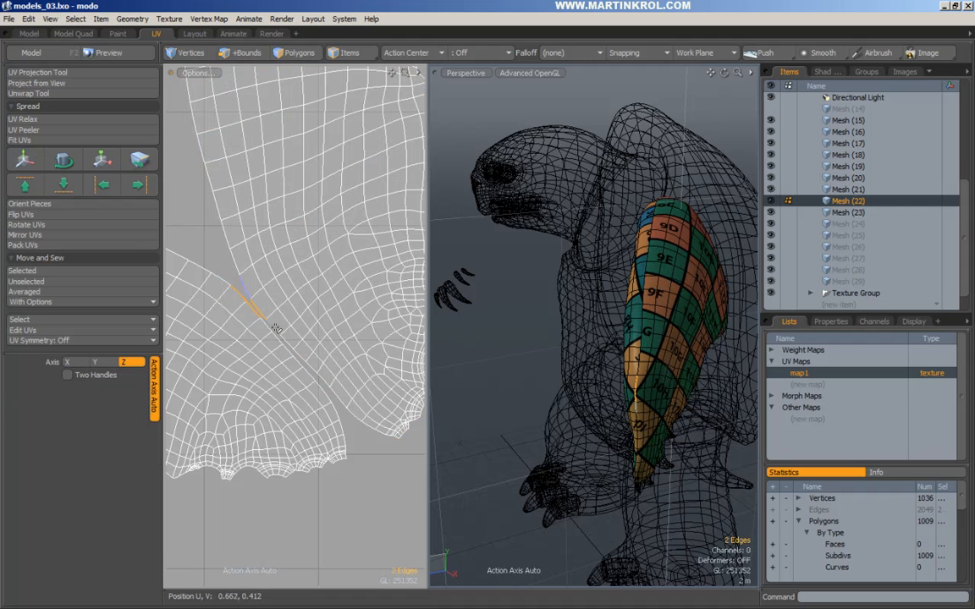
ctrl+alt+drag(274, 345, 280, 345)
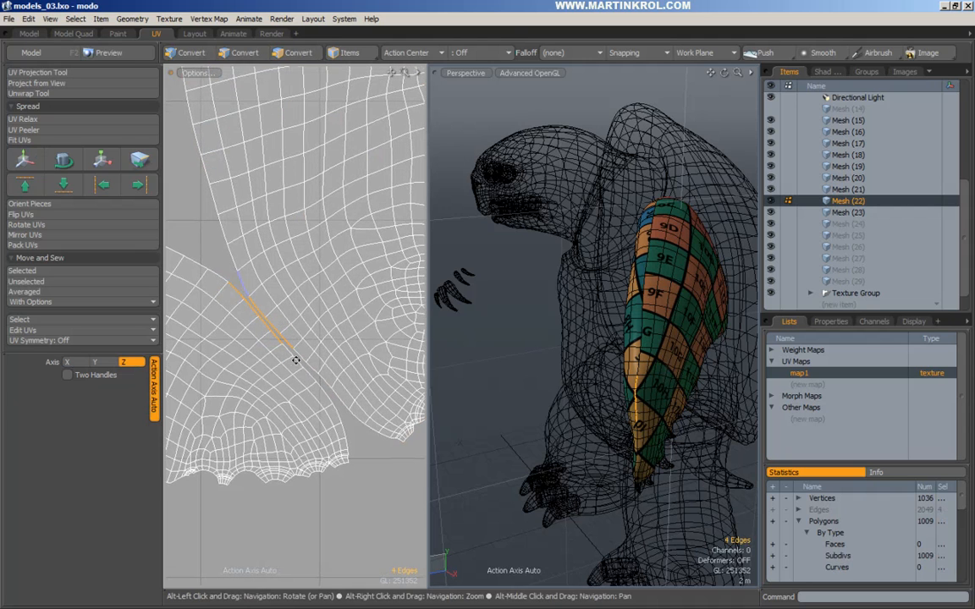
Select the whole upper UV island and scale it down to 98.5%.
click(296, 56)
click(265, 234)
double_click(265, 234)
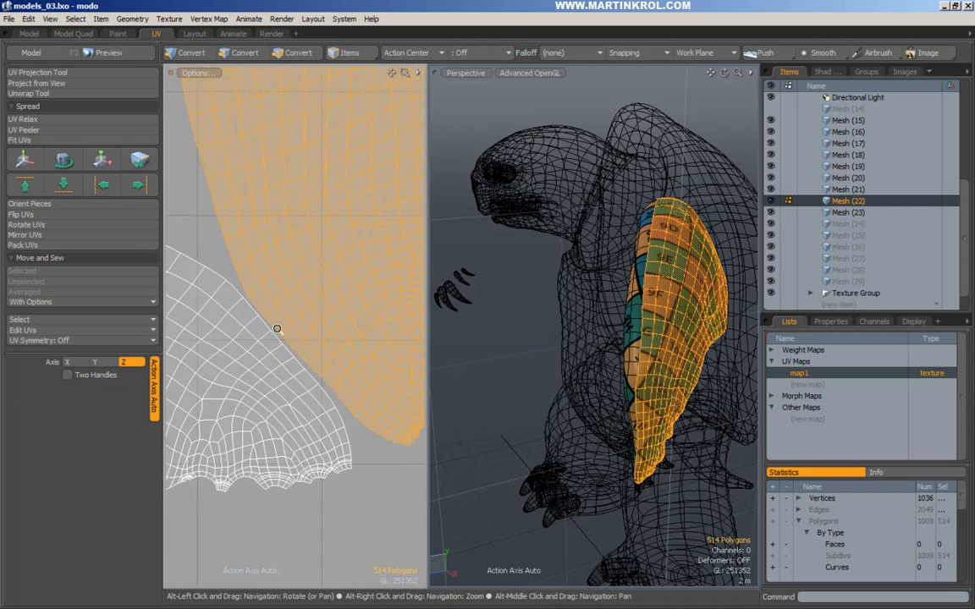
key(y)
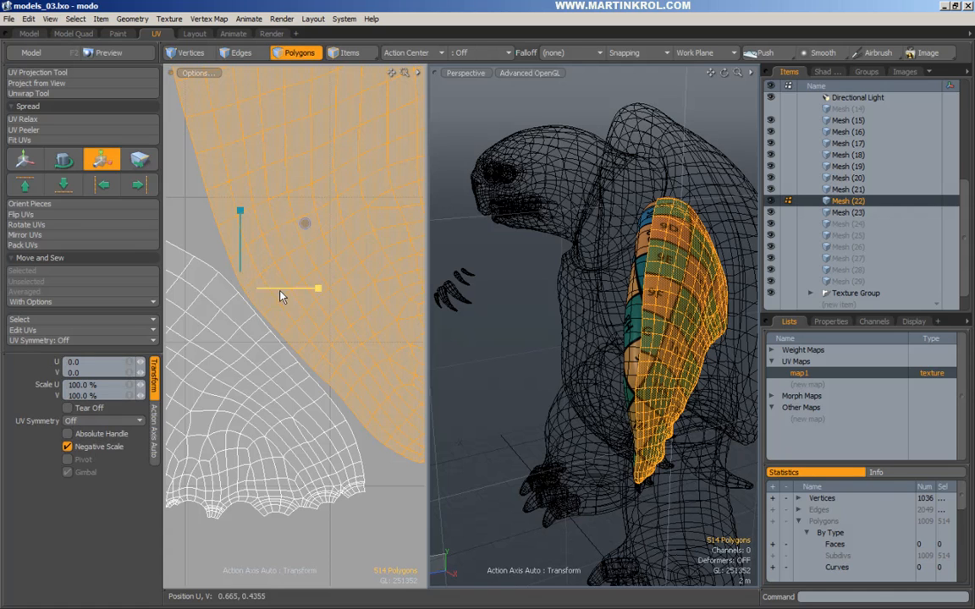
drag(305, 223, 304, 223)
key(space)
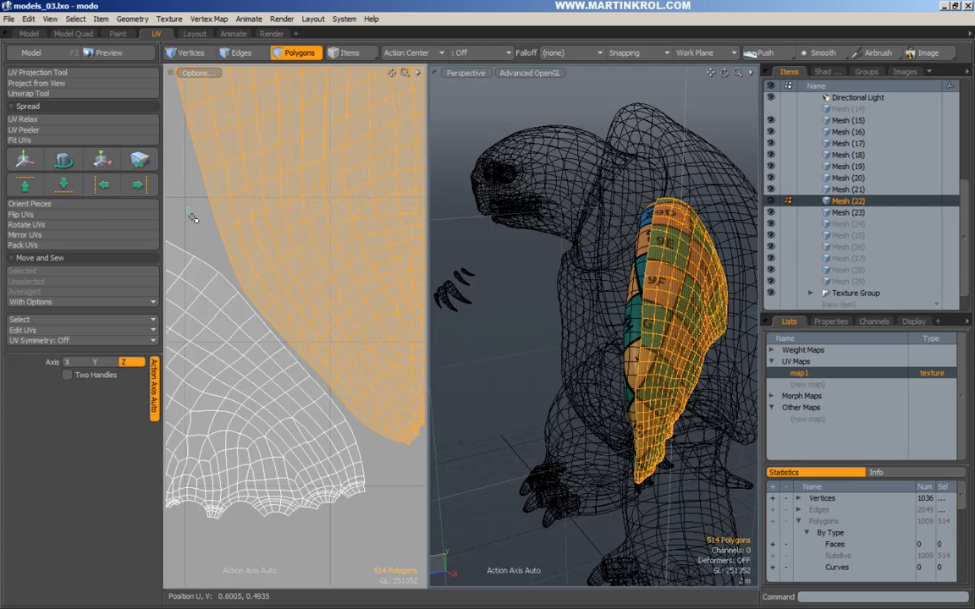
Sew the selected seam edges together with the Sew command.
click(194, 217)
click(243, 53)
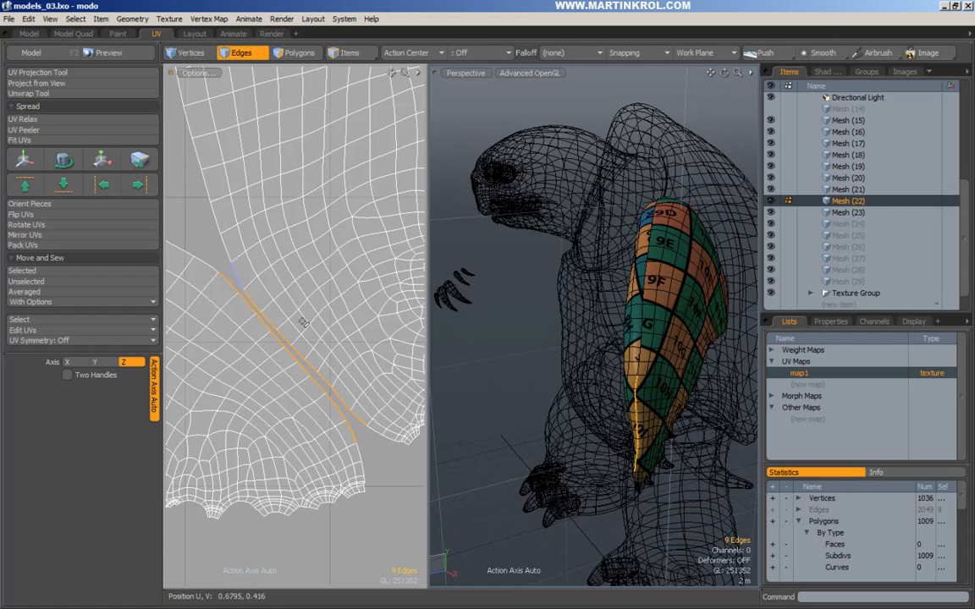
right_click(283, 338)
click(254, 293)
right_click(283, 338)
click(254, 347)
click(726, 349)
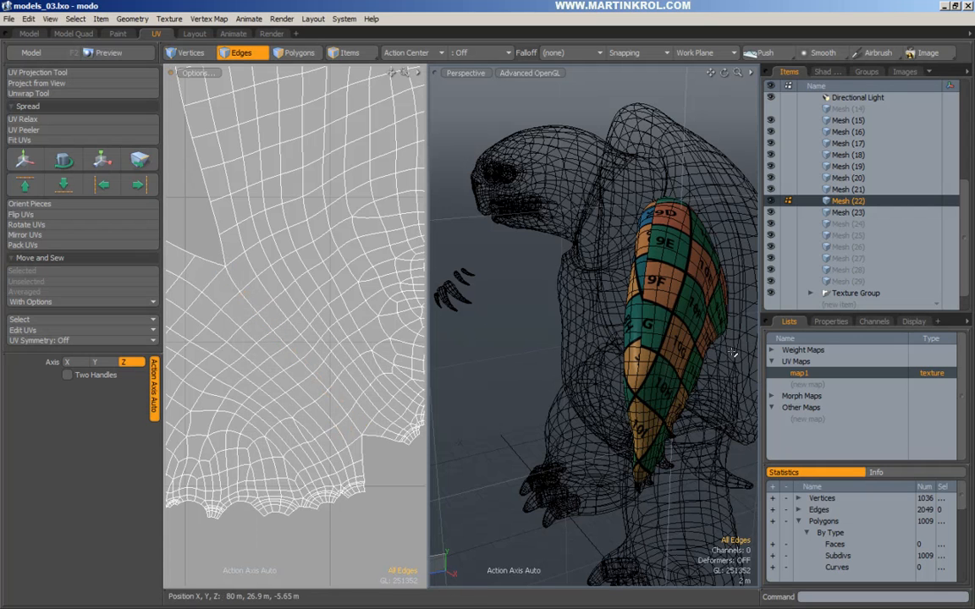
Select the entire joined arm UV island.
drag(319, 243, 297, 241)
alt+drag(271, 145, 310, 193)
click(299, 55)
double_click(291, 201)
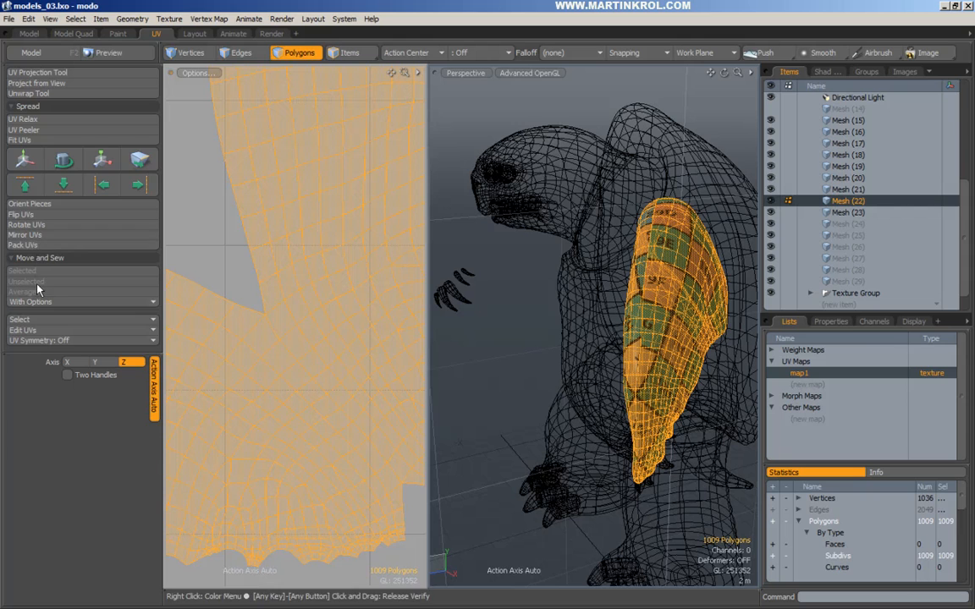
Run UV Relax on the arm's UVs to even out distortion.
click(24, 119)
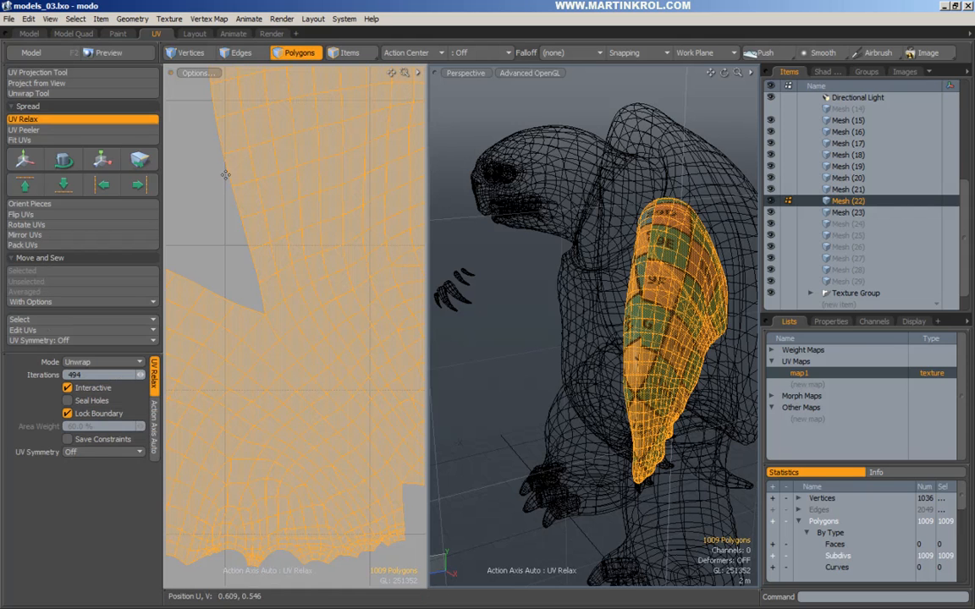
key(space)
click(240, 249)
ctrl+alt+drag(298, 247, 246, 255)
alt+drag(446, 269, 609, 387)
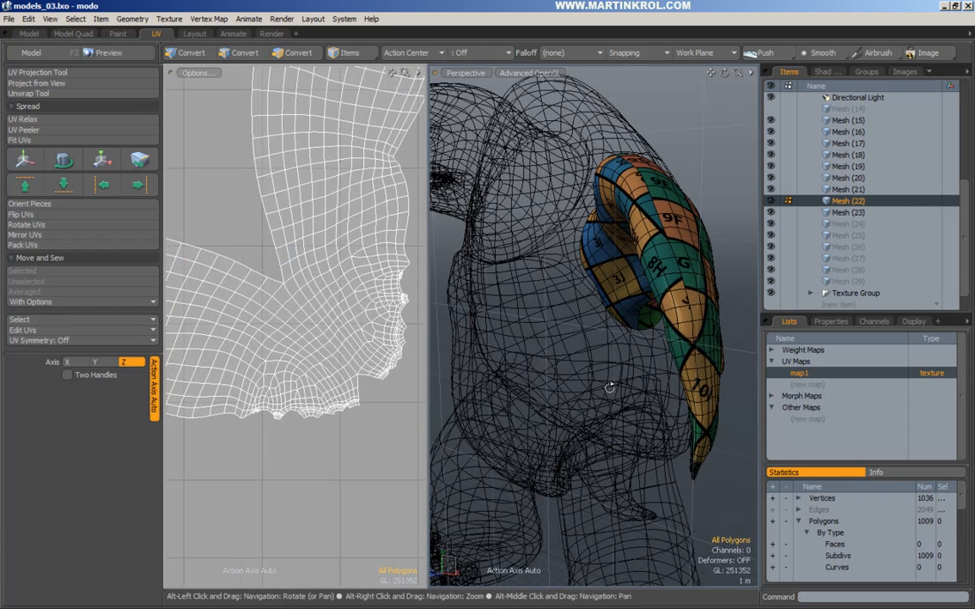
Select a strip of arm polygons, then cut the UV layout along the elbow edges.
key(3)
drag(620, 264, 630, 389)
ctrl+alt+drag(347, 258, 269, 292)
click(278, 205)
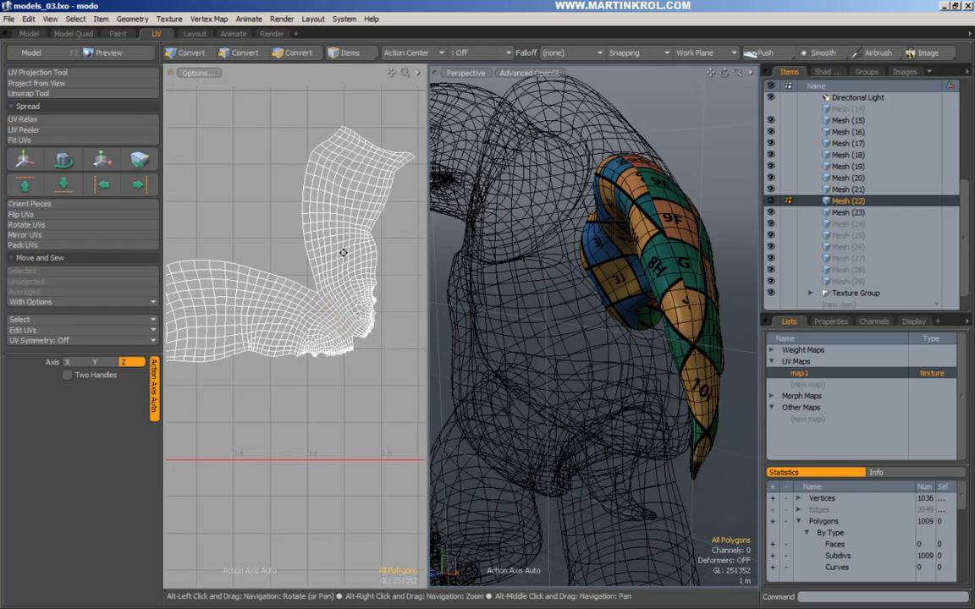
ctrl+alt+drag(319, 248, 316, 270)
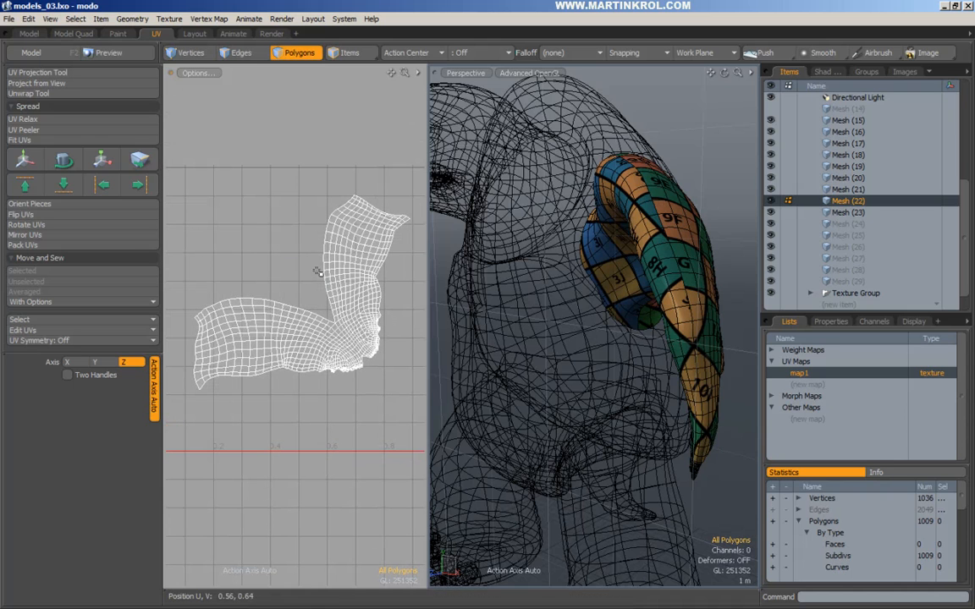
alt+drag(576, 302, 663, 179)
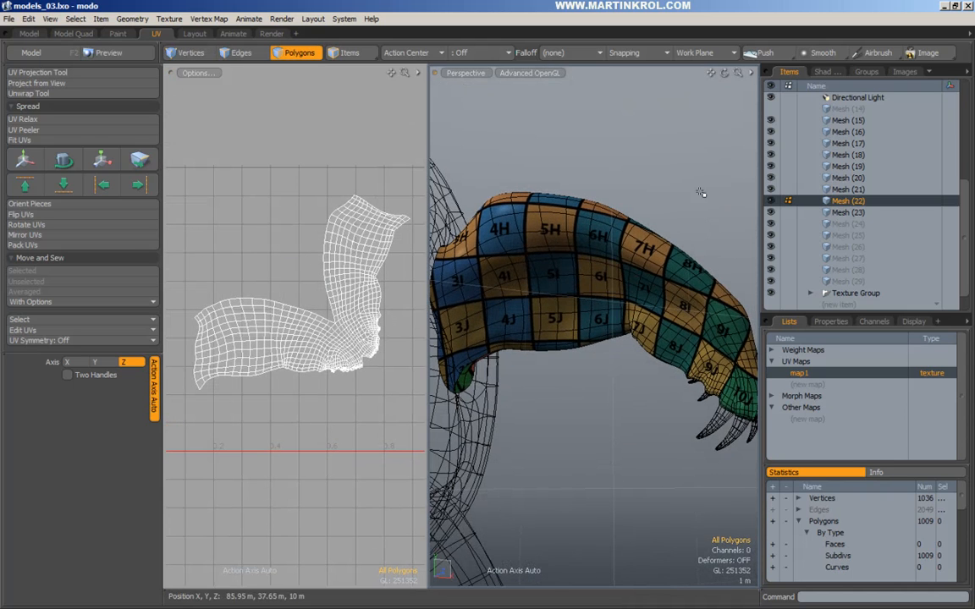
alt+drag(267, 266, 279, 291)
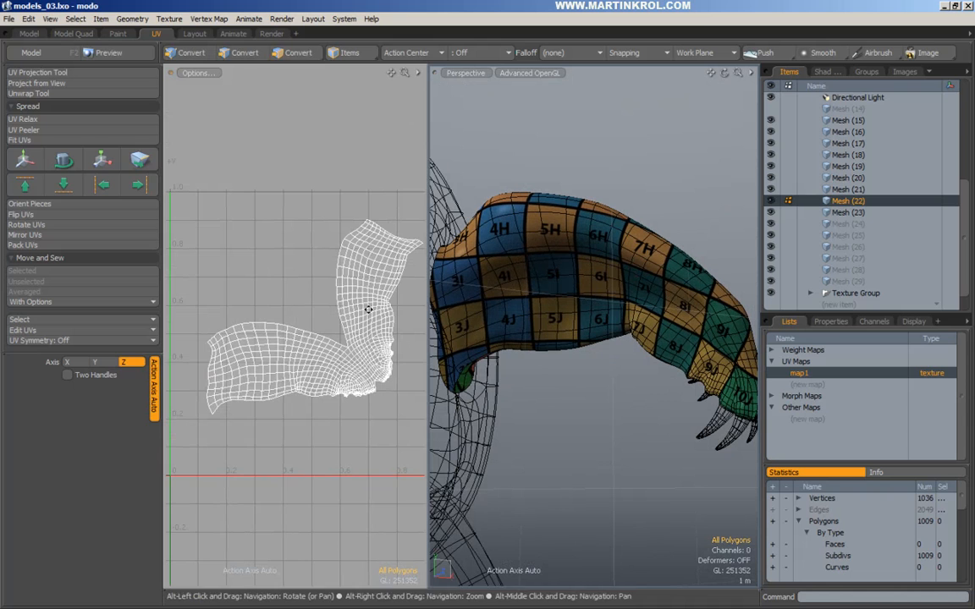
alt+drag(368, 315, 329, 325)
alt+drag(234, 377, 252, 373)
key(ctrl+r)
key(ctrl+z)
key(ctrl+z)
key(ctrl+z)
key(ctrl+z)
key(ctrl+z)
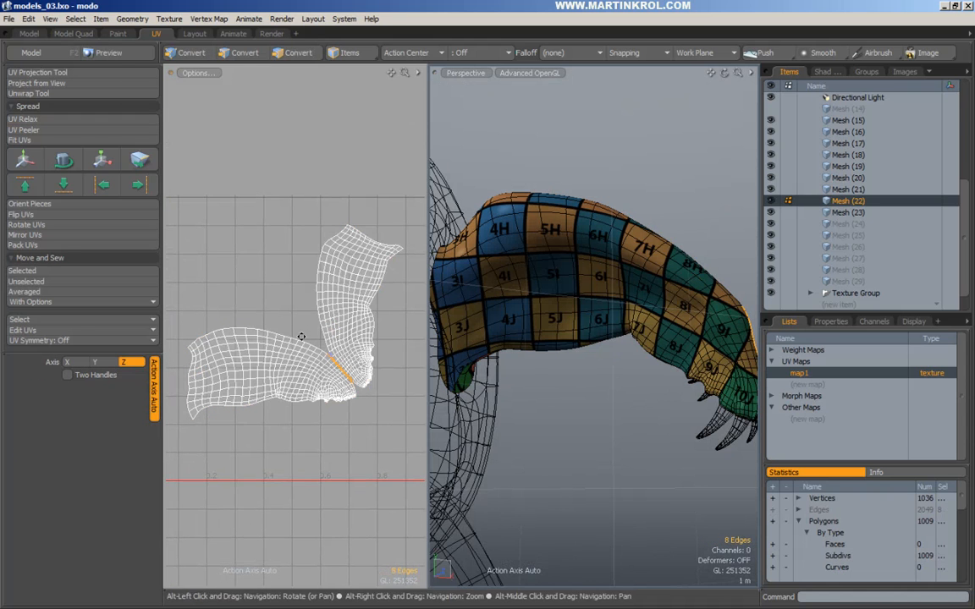
Select the lower arm UV piece and zoom in on both pieces.
click(287, 55)
double_click(252, 364)
alt+drag(242, 370, 266, 345)
alt+right_drag(265, 346, 340, 367)
key(r)
key(q)
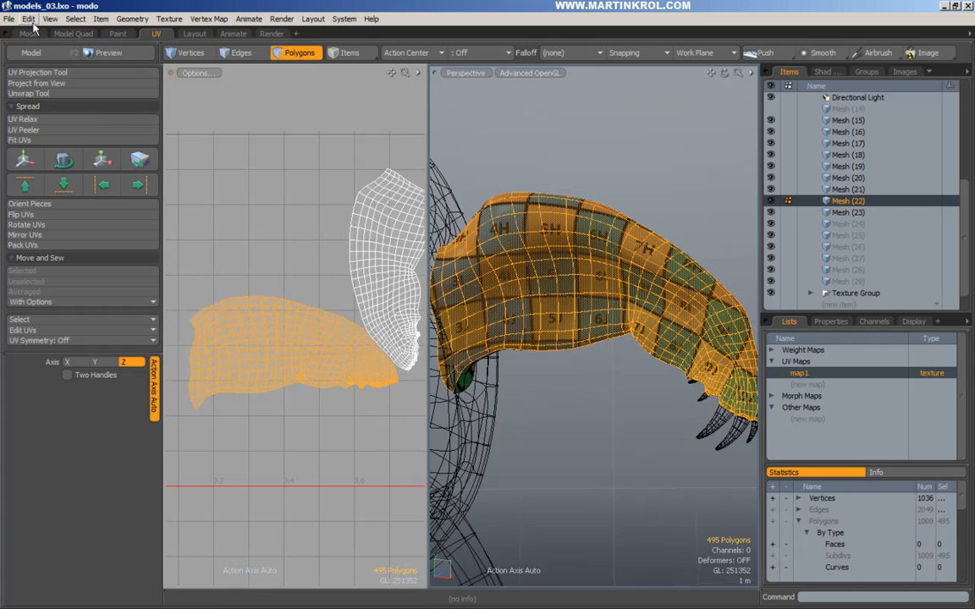
Pick the Bend tool from the Deform tab of the Model tools palette.
click(30, 52)
drag(322, 169, 108, 98)
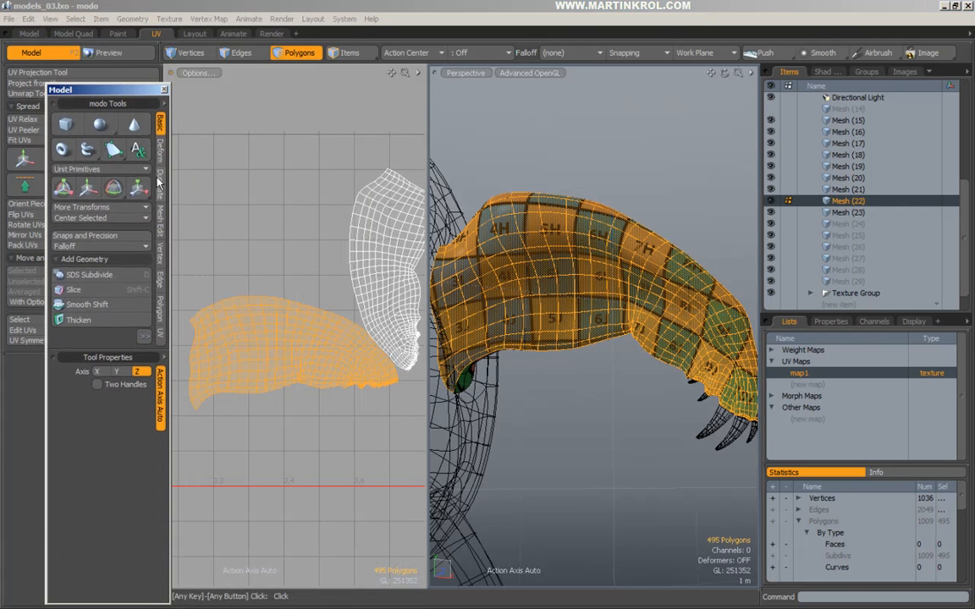
click(161, 149)
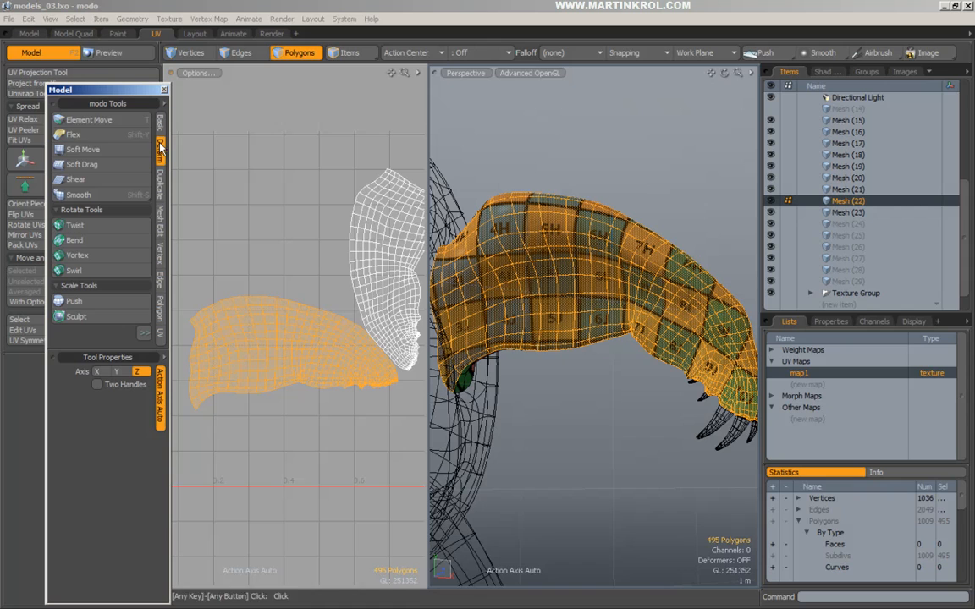
click(74, 241)
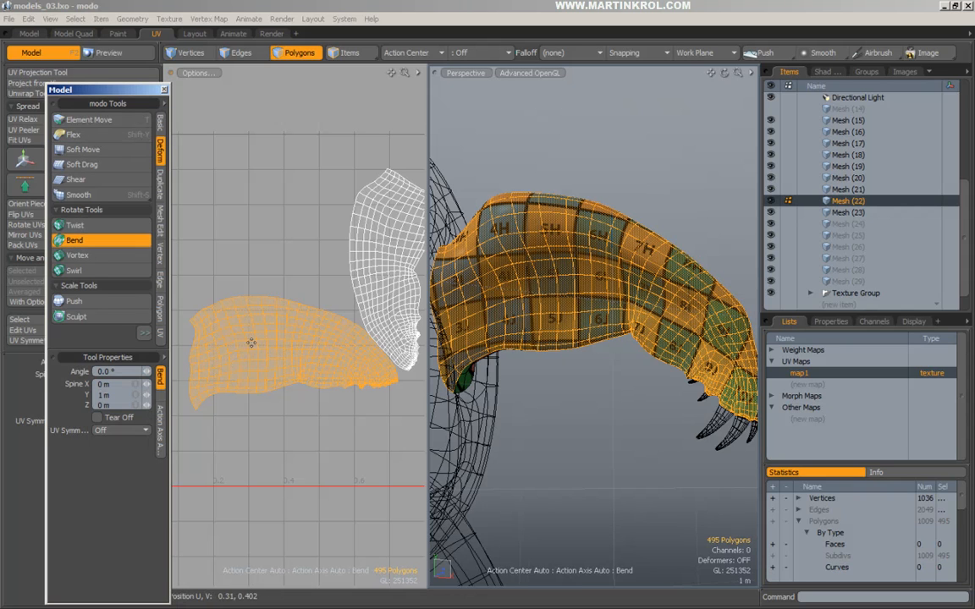
Place the bend centre on the lower UV piece and undo a trial bend.
click(286, 346)
alt+drag(323, 343, 298, 343)
click(284, 336)
click(281, 354)
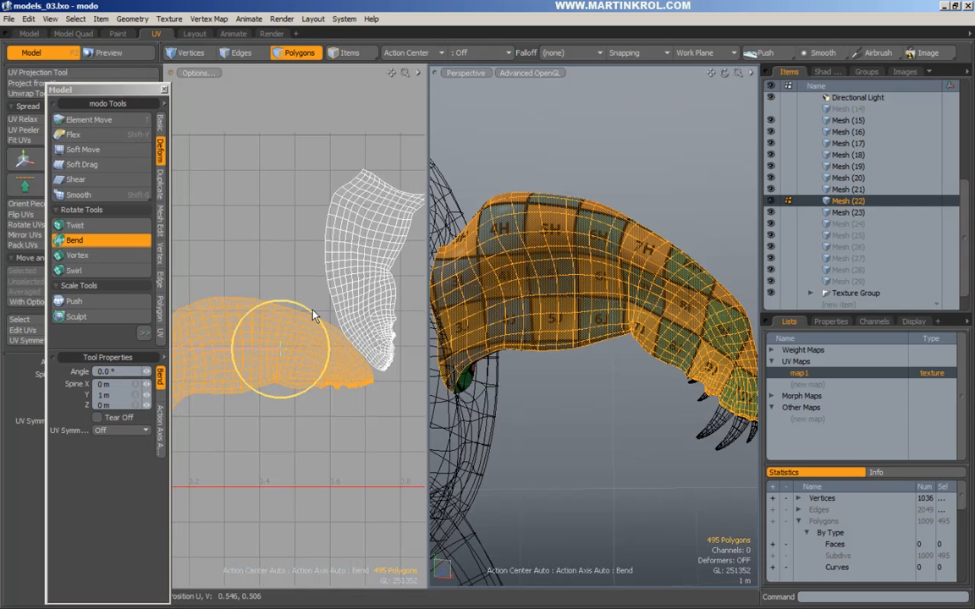
drag(321, 312, 373, 317)
key(ctrl+z)
Bend the lower UV piece about 20° around a centre near the elbow.
scroll(372, 317, down, 1)
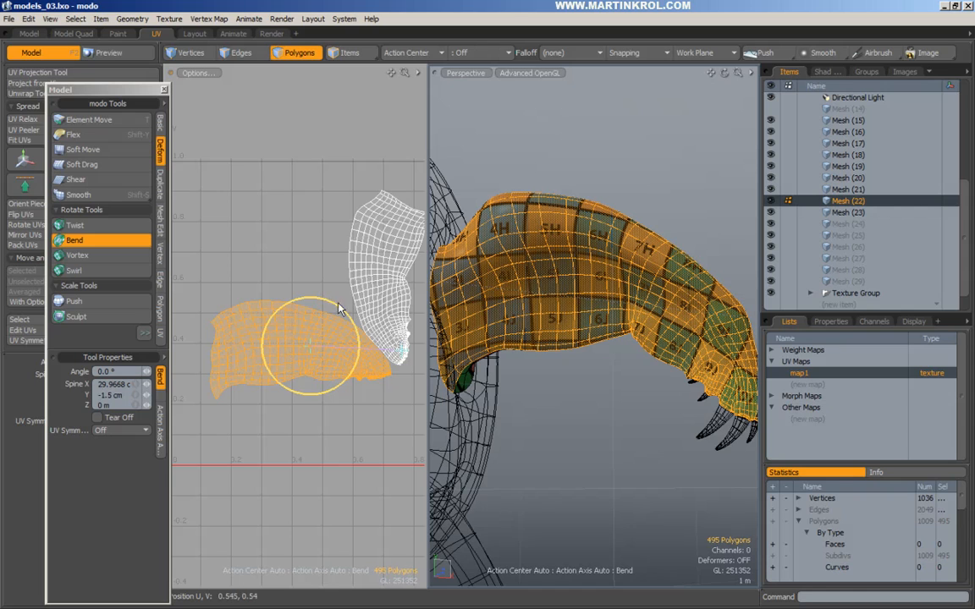
drag(274, 303, 228, 306)
key(space)
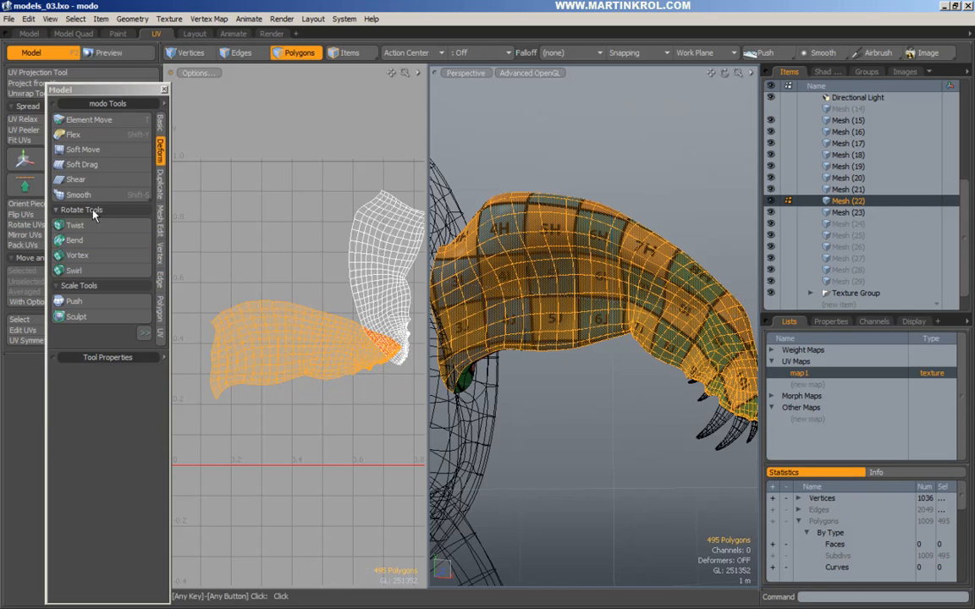
click(87, 240)
click(314, 343)
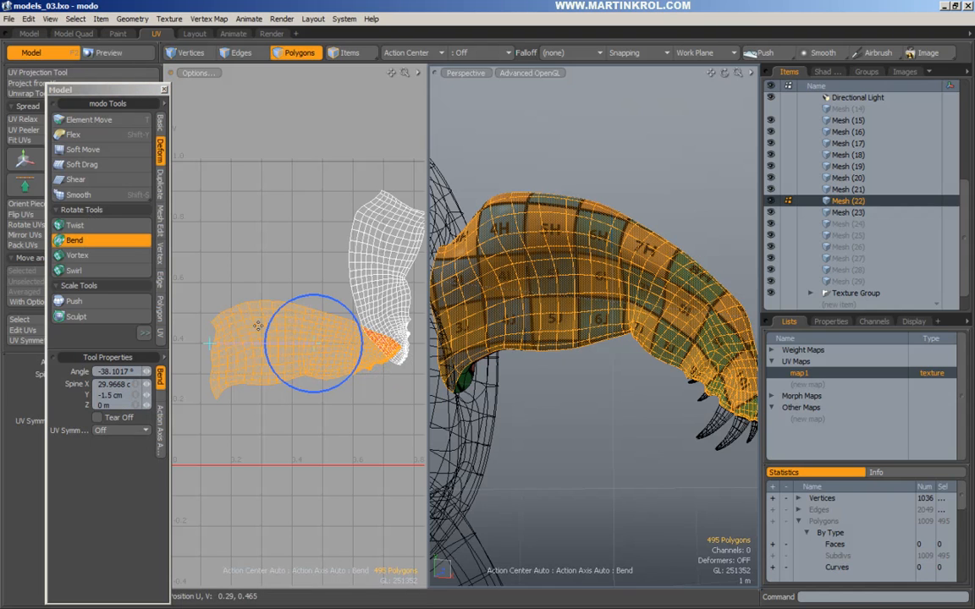
drag(274, 317, 286, 305)
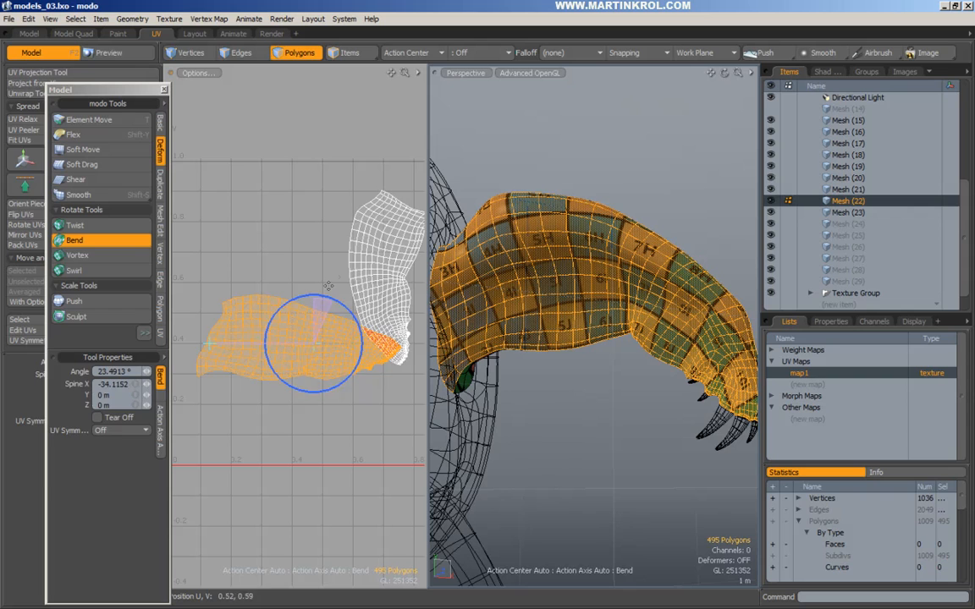
key(space)
Select the upper arm UV piece.
click(348, 261)
double_click(383, 263)
alt+drag(383, 263, 353, 279)
Rotate the upper UV piece about 20° and move it above the lower piece.
key(e)
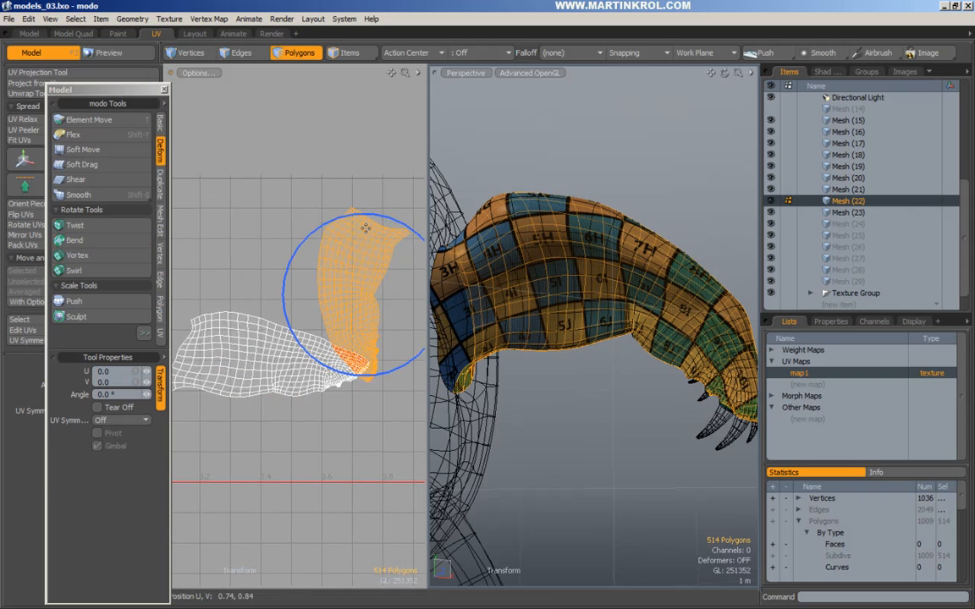
drag(353, 216, 278, 237)
key(w)
drag(365, 287, 311, 259)
key(e)
drag(345, 197, 315, 188)
key(w)
drag(335, 223, 323, 232)
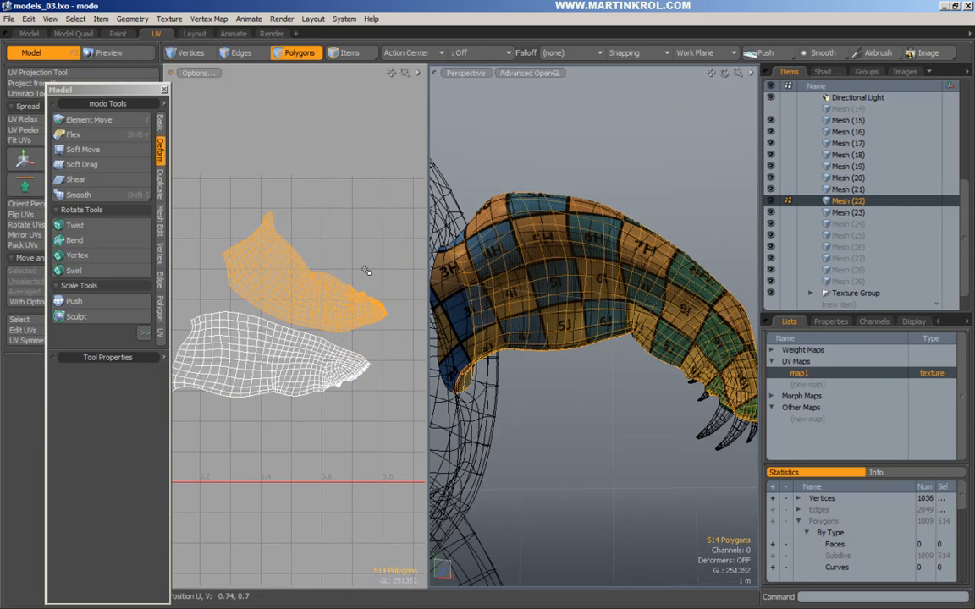
Try a bend on the upper island, then reset and drop it.
click(75, 241)
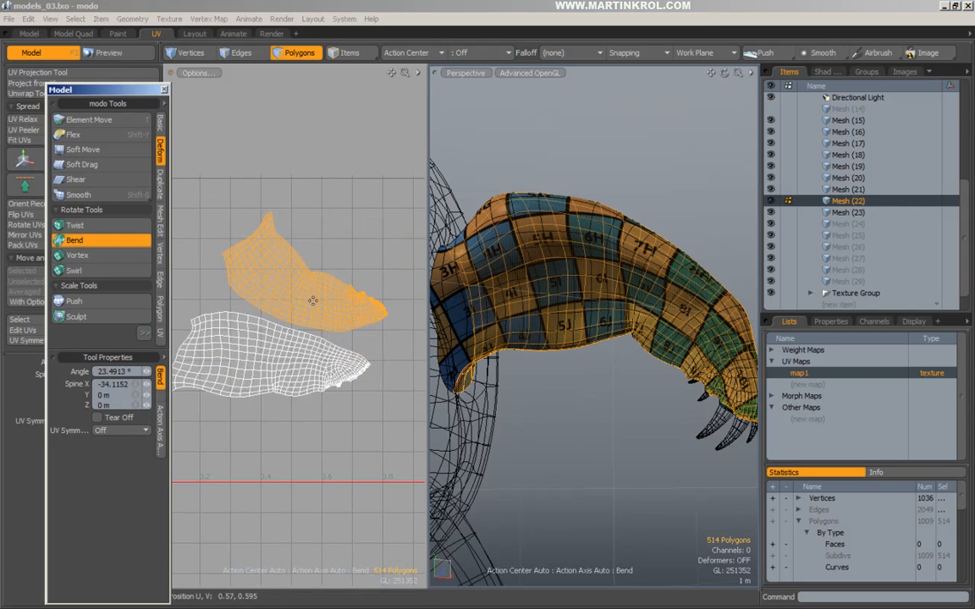
key(ctrl+z)
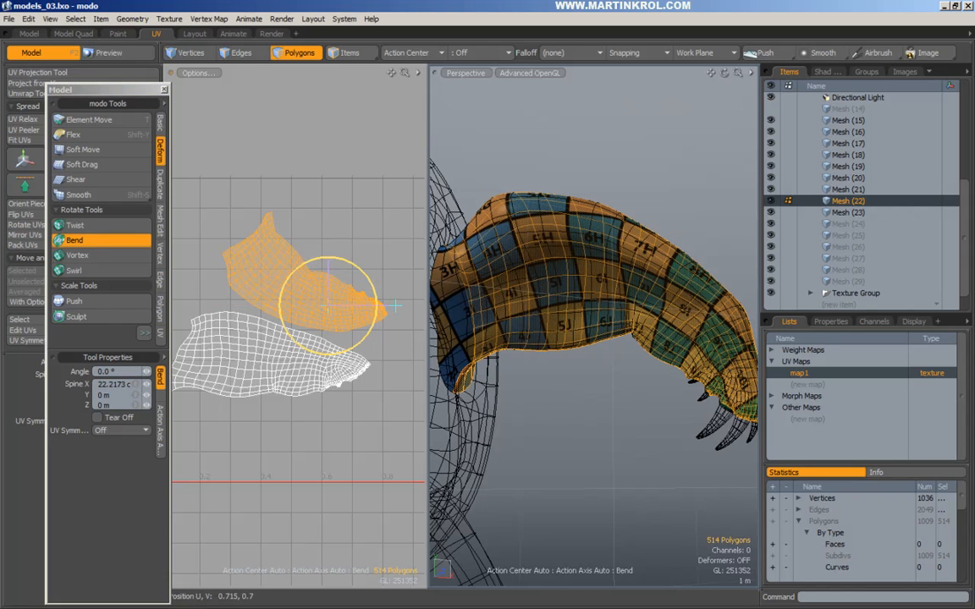
key(ctrl+z)
drag(327, 306, 317, 311)
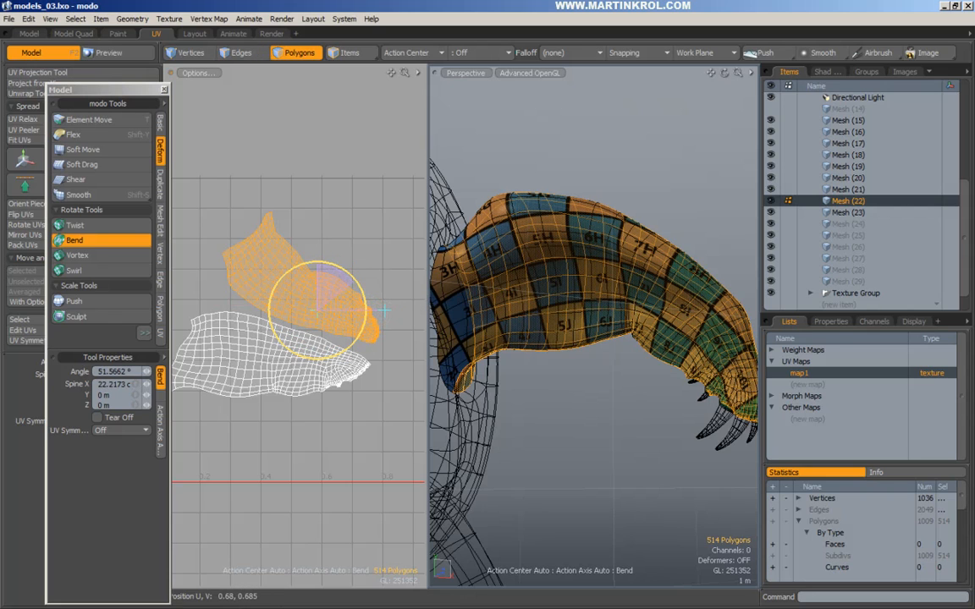
alt+drag(347, 271, 354, 276)
key(space)
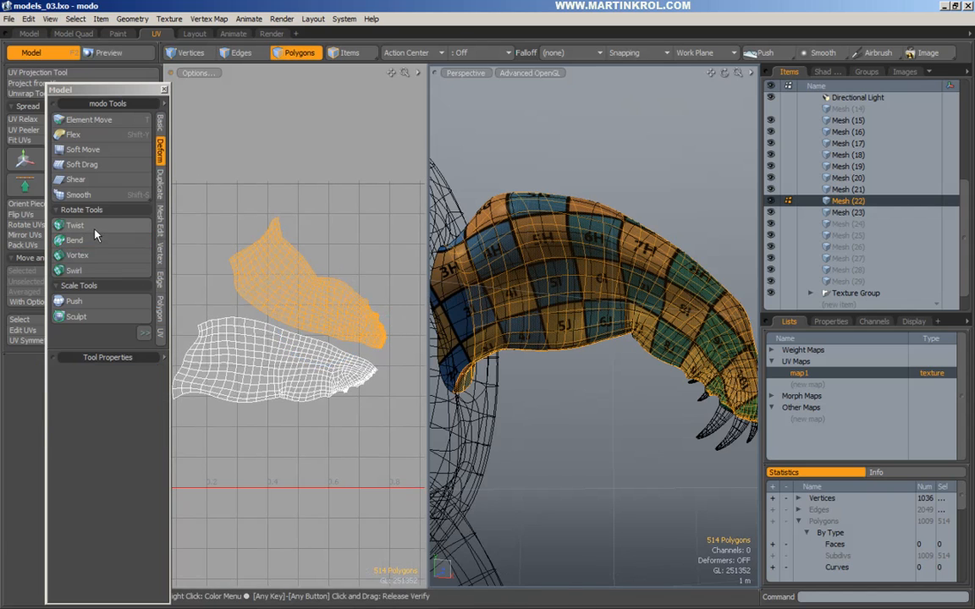
Bend the upper island's upper-left end further left.
click(95, 239)
click(270, 288)
drag(266, 289, 319, 309)
alt+drag(409, 310, 242, 264)
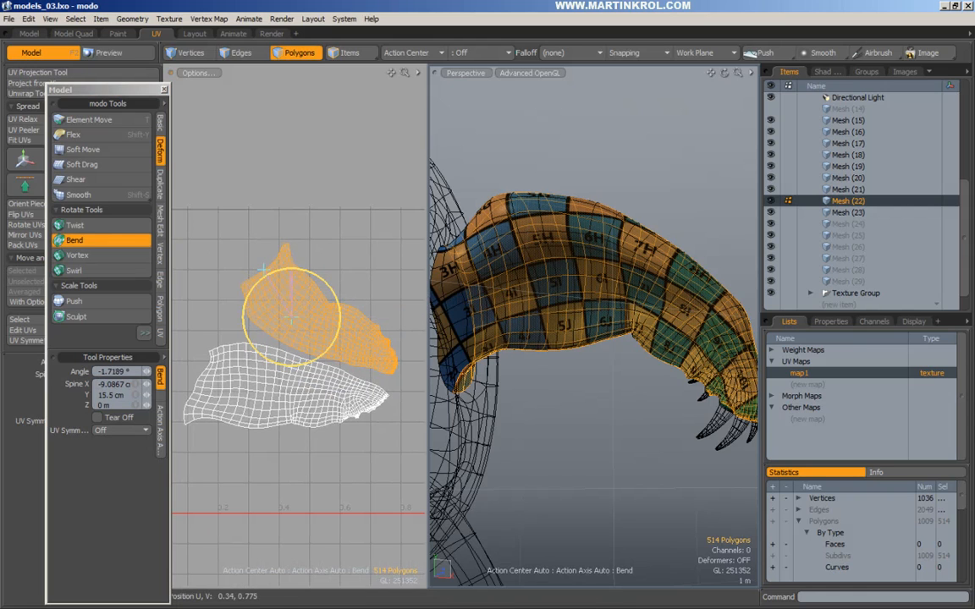
drag(291, 316, 298, 309)
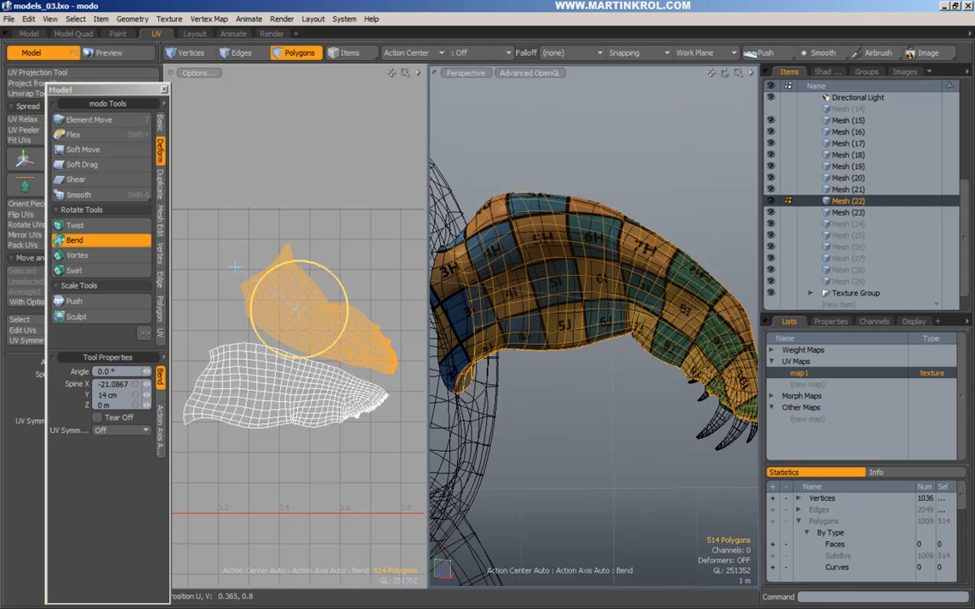
drag(275, 267, 260, 280)
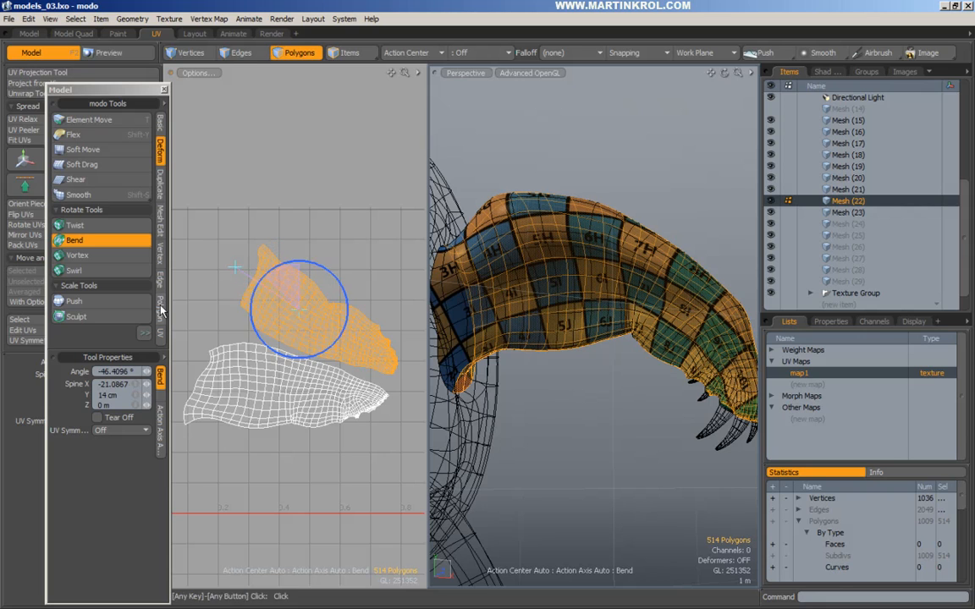
key(space)
Nudge the upper island down and left with Element Move, then deselect.
key(t)
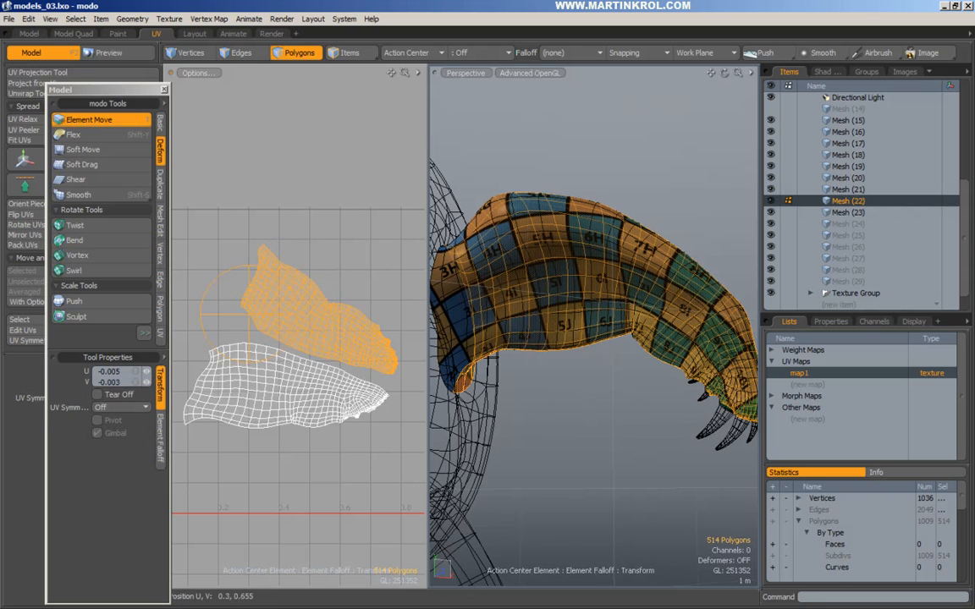
drag(242, 310, 233, 316)
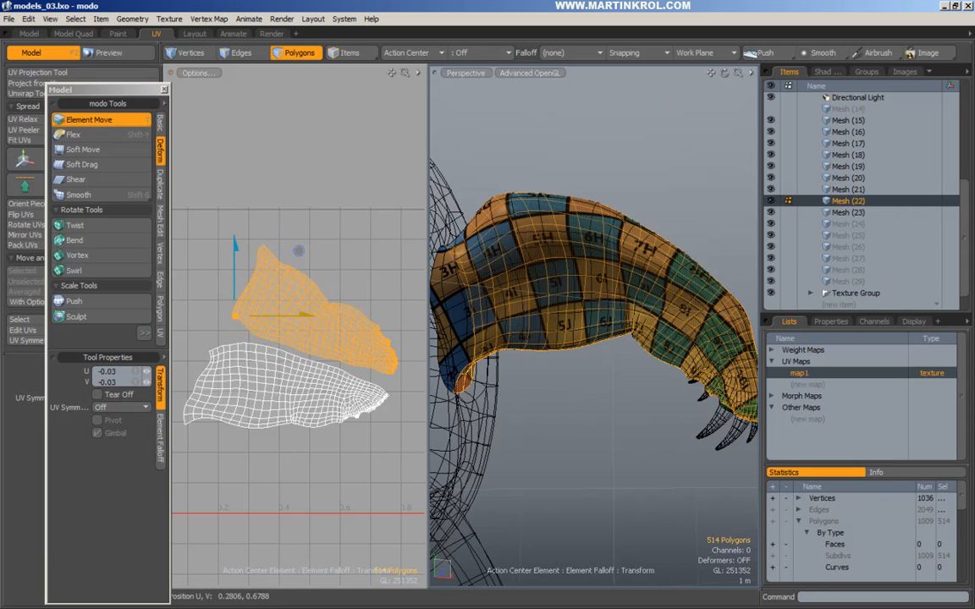
key(space)
click(227, 336)
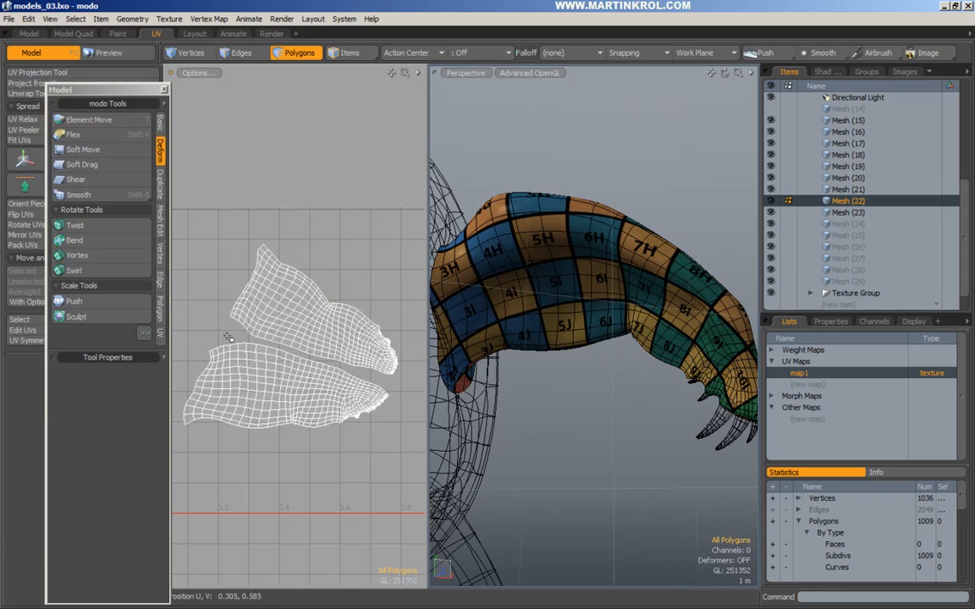
Relax the arm UV islands and shift the upper island slightly with Element Move.
double_click(275, 322)
scroll(260, 326, up, 2)
key(y)
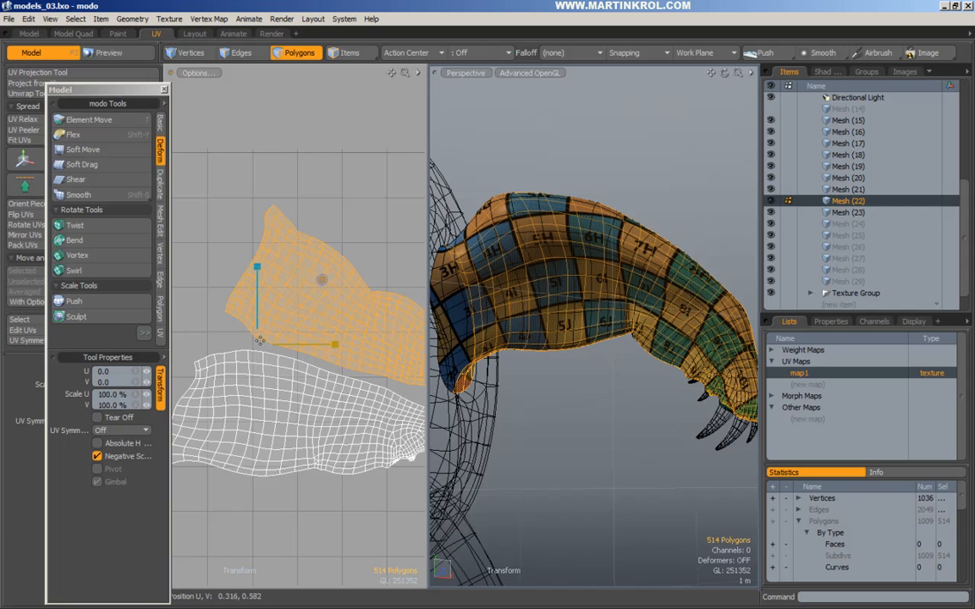
key(t)
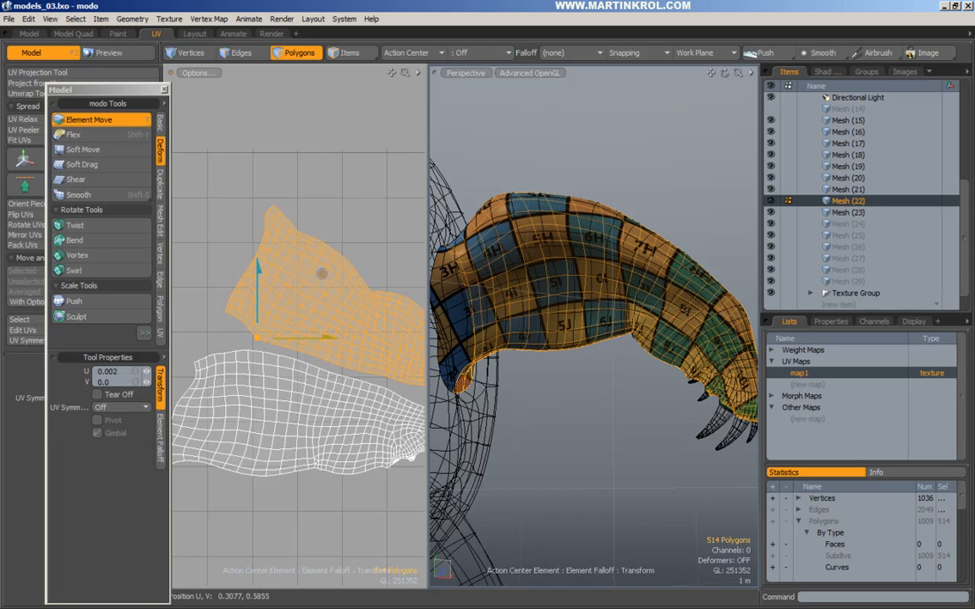
key(space)
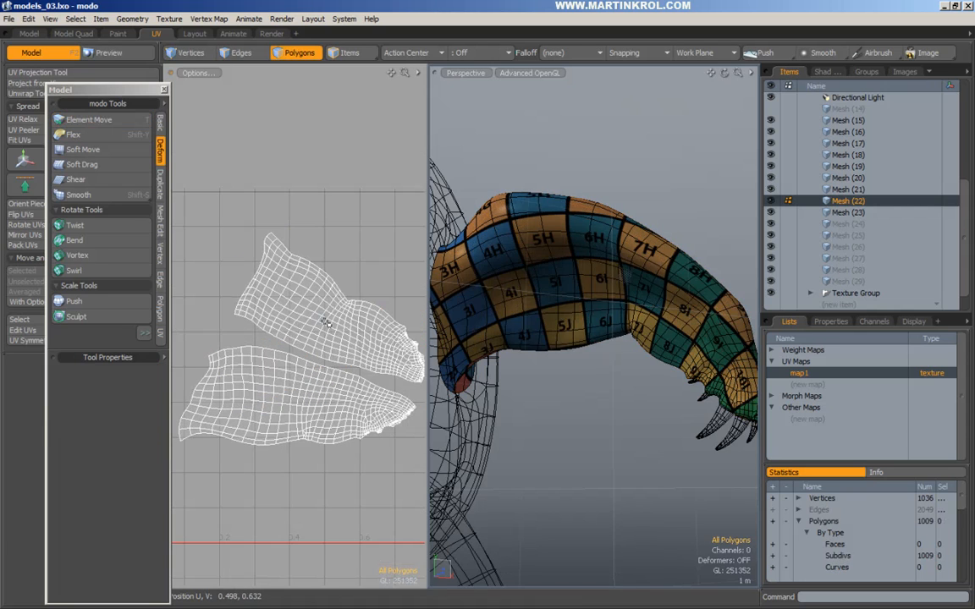
double_click(325, 322)
key(w)
drag(329, 318, 326, 324)
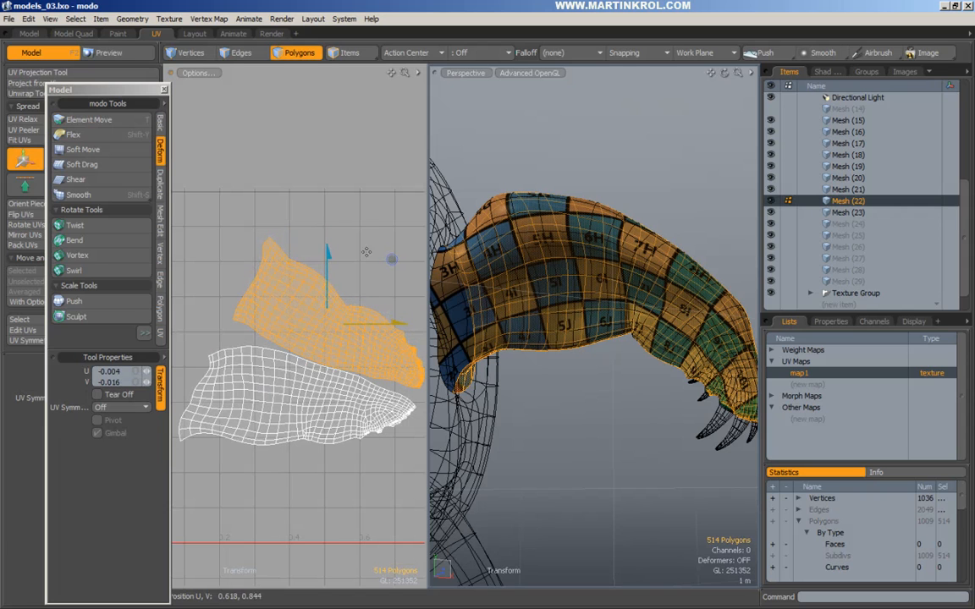
key(space)
click(267, 100)
Select the first two edges along the seam between the arm islands.
click(249, 57)
alt+right_drag(287, 354, 309, 346)
click(285, 340)
shift+click(306, 352)
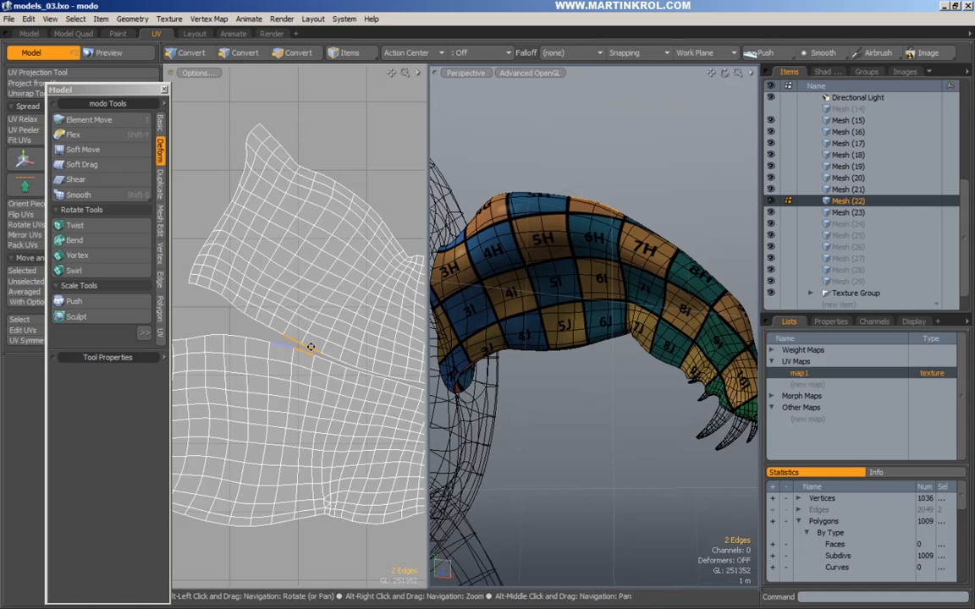
Nudge the upper UV island up and left so it sits snugly above the lower one.
click(298, 52)
double_click(322, 309)
key(w)
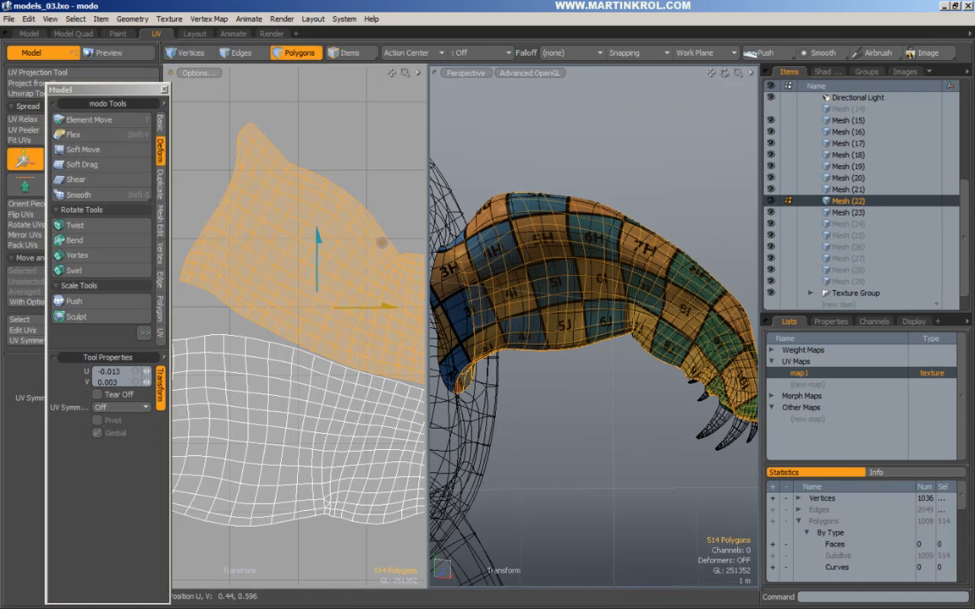
alt+drag(330, 315, 298, 292)
key(space)
alt+right_drag(333, 295, 326, 296)
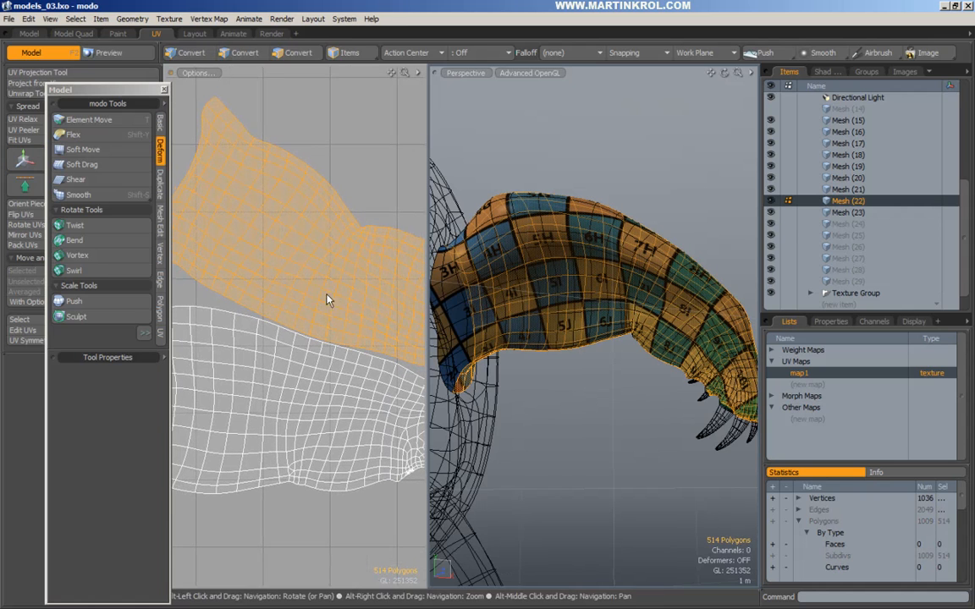
Add more border edges along the upper island's seam, reaching 19 selected edges.
click(244, 55)
alt+drag(241, 214, 319, 223)
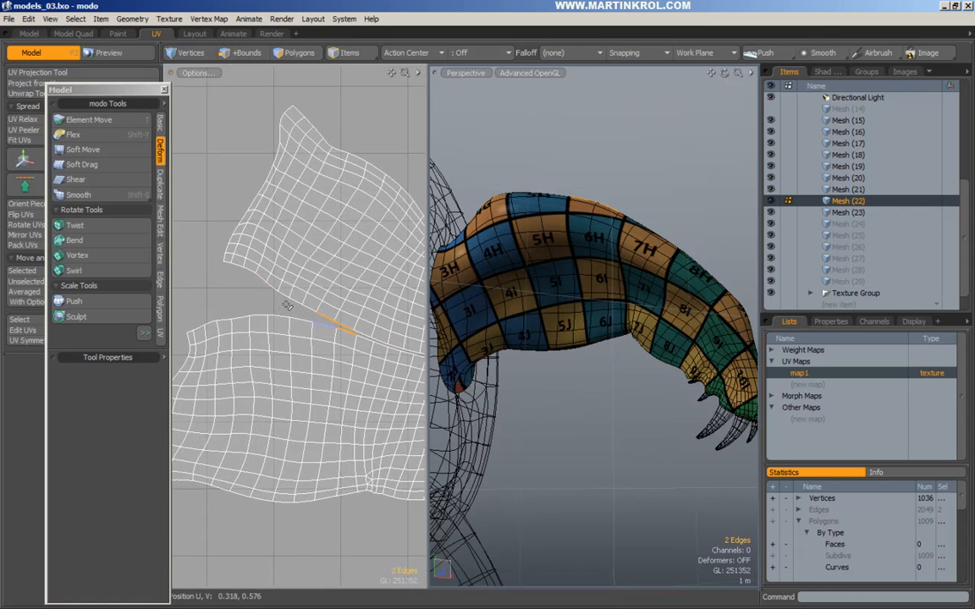
shift+click(308, 311)
alt+drag(357, 334, 270, 314)
shift+click(311, 318)
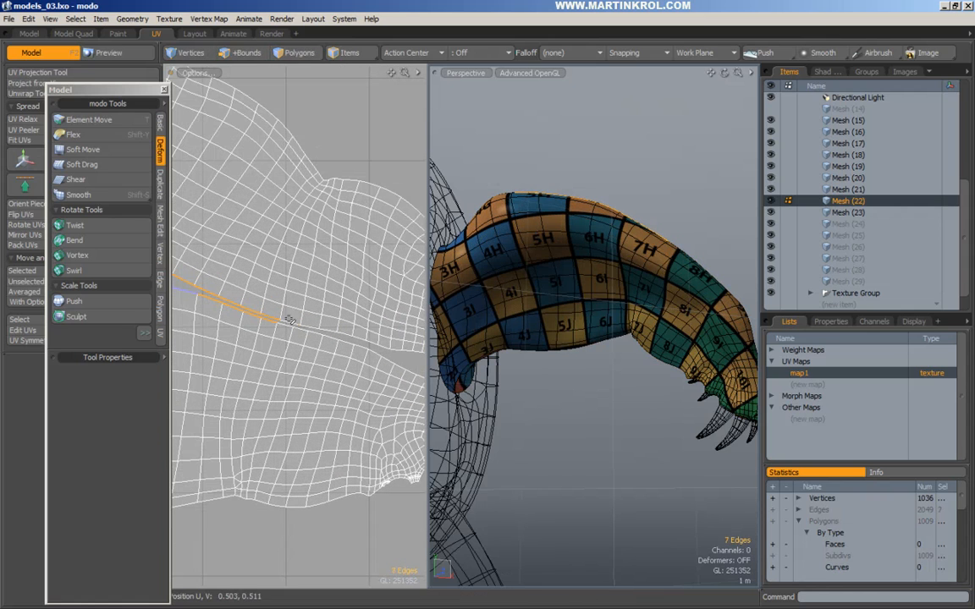
alt+right_drag(304, 331, 341, 339)
shift+click(341, 330)
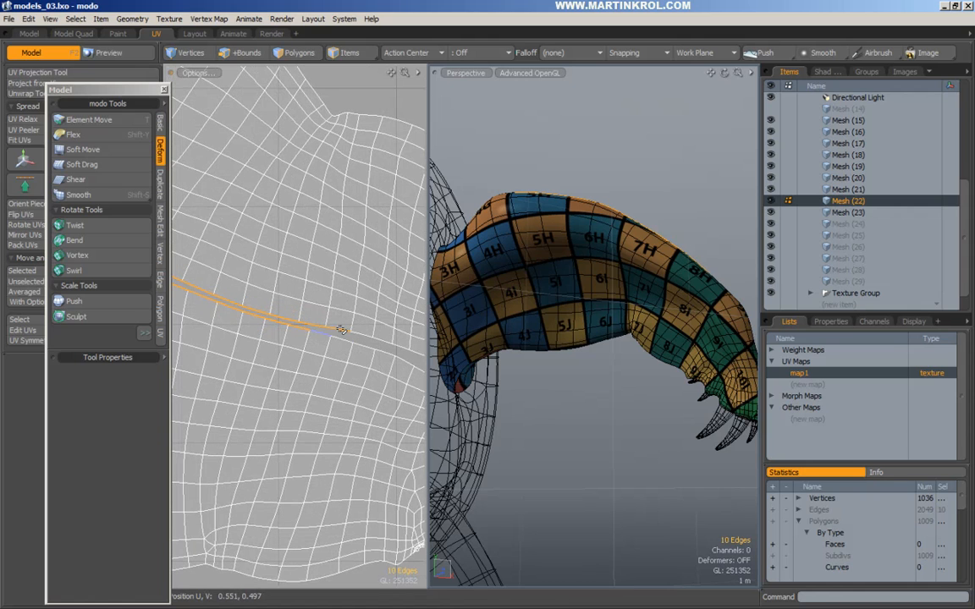
alt+drag(386, 341, 305, 335)
shift+click(300, 334)
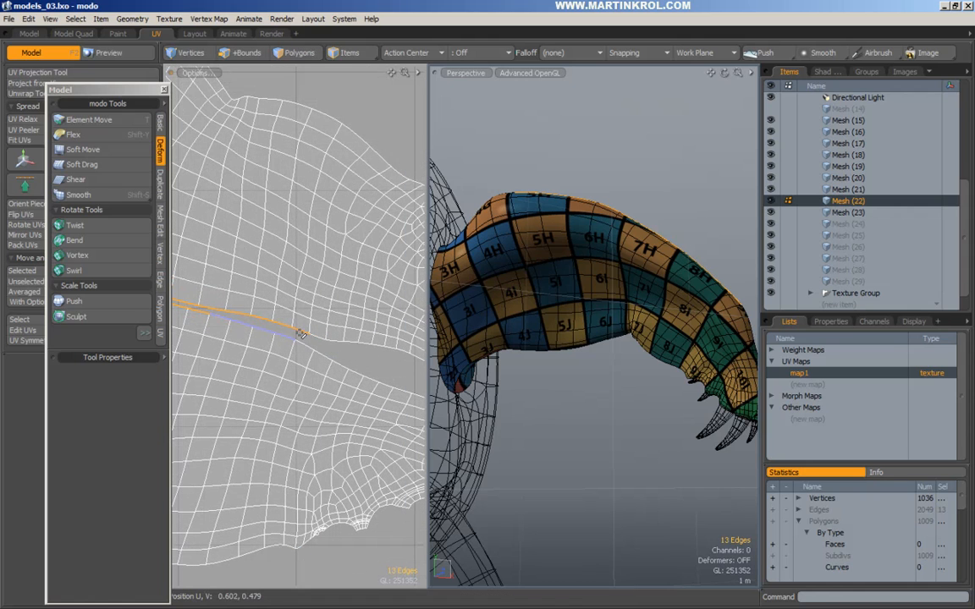
alt+right_drag(338, 339, 271, 332)
shift+click(265, 329)
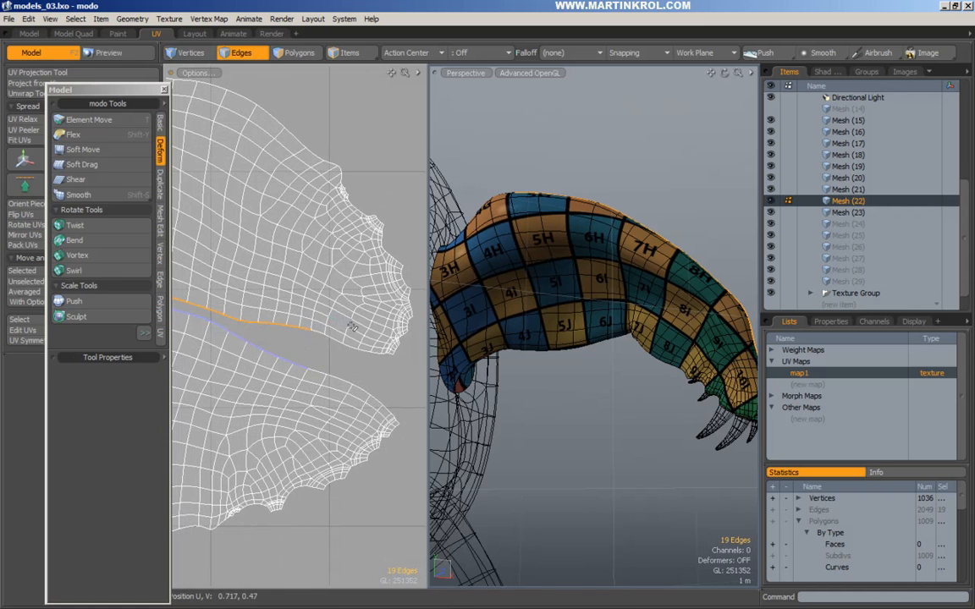
ctrl+alt+drag(347, 322, 300, 319)
Move the upper arm UV island down to close the gap along the seam.
click(300, 54)
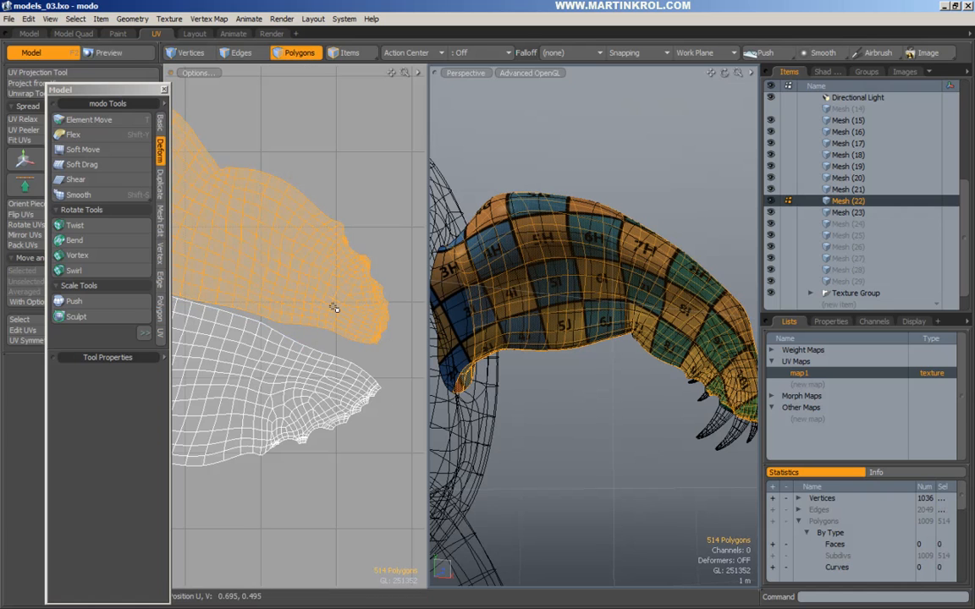
key(t)
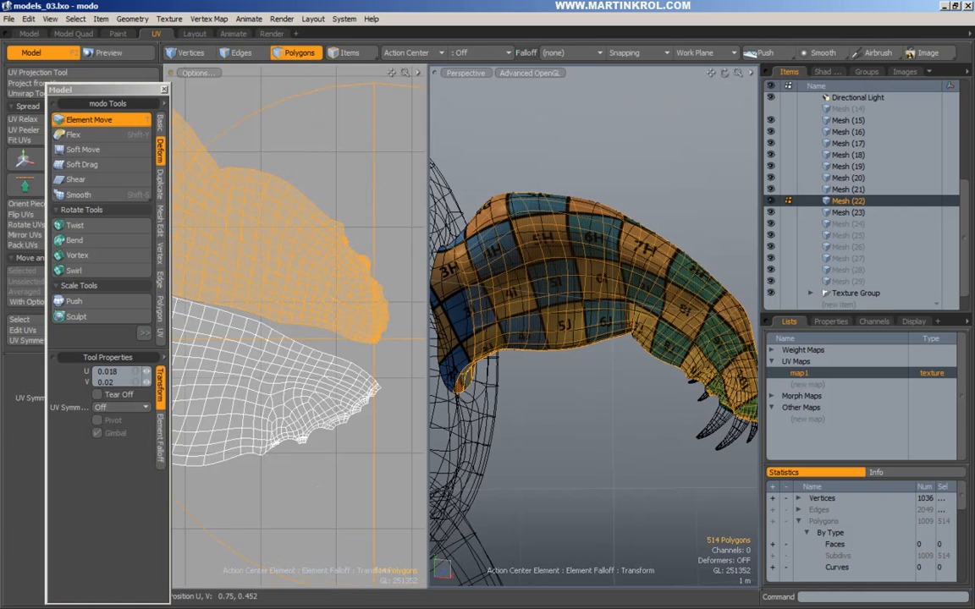
drag(378, 342, 389, 366)
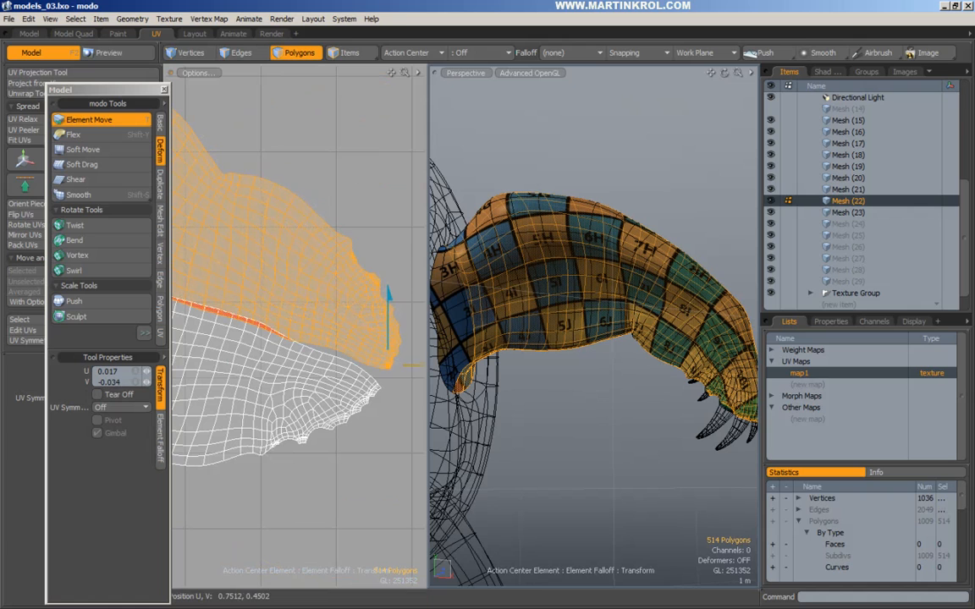
scroll(319, 322, up, 2)
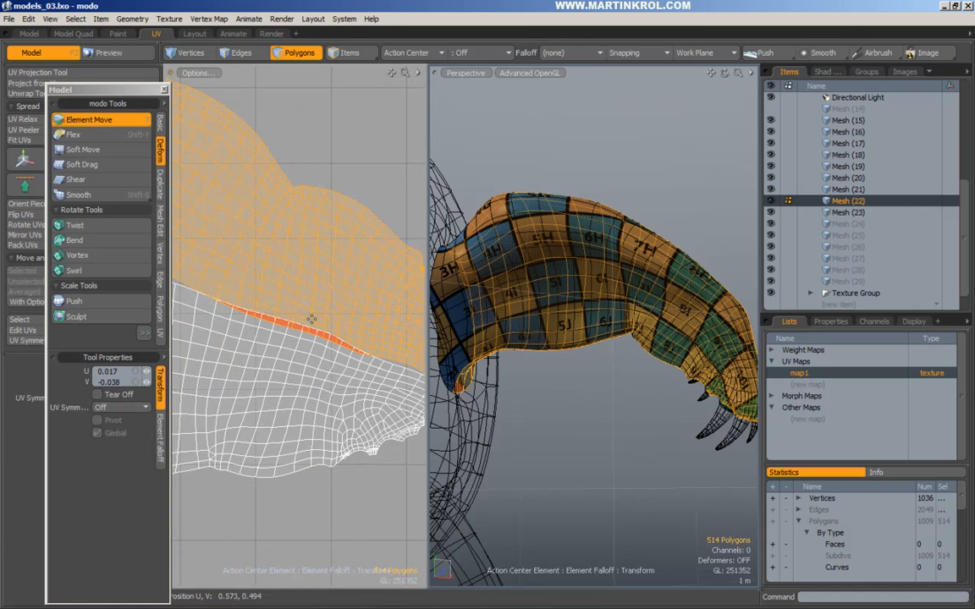
drag(288, 325, 355, 253)
drag(363, 353, 366, 350)
alt+drag(202, 272, 333, 296)
alt+drag(227, 259, 355, 281)
alt+drag(359, 300, 336, 303)
key(space)
Pull the lower arm UV island up so its border meets the seam.
double_click(292, 351)
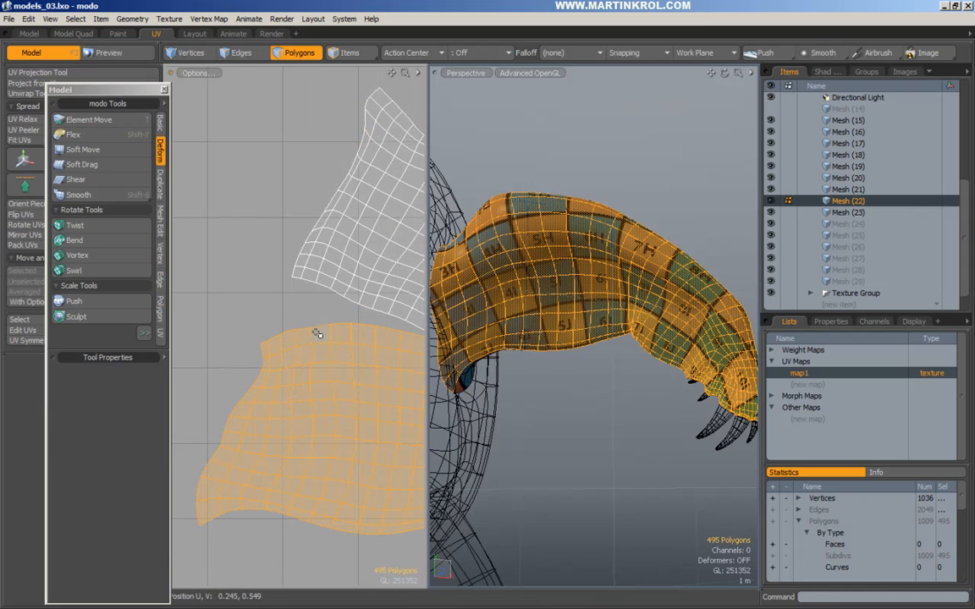
key(t)
drag(262, 345, 269, 316)
drag(341, 333, 286, 303)
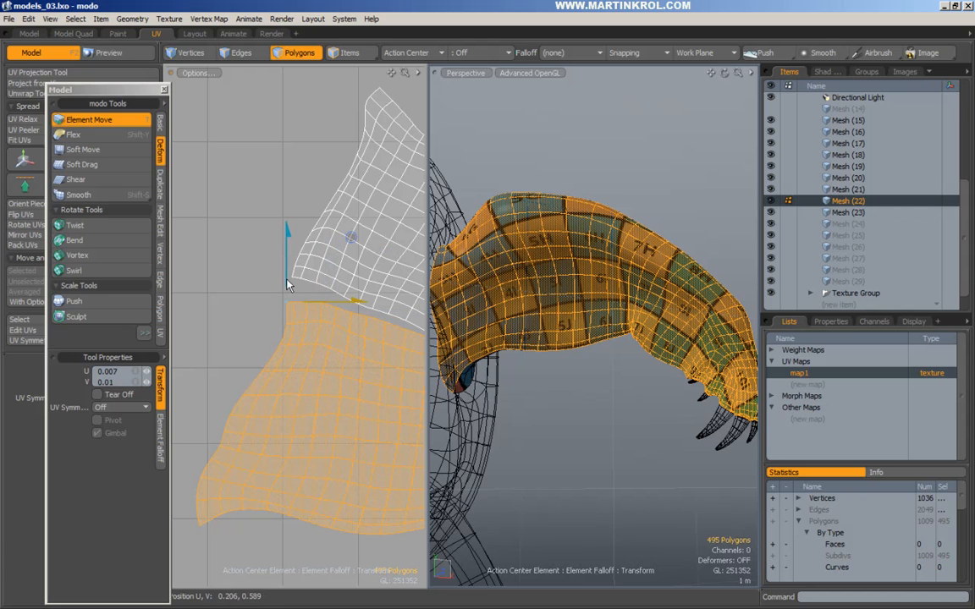
key(q)
Select edges on both islands' facing seam borders, 34 edges in total.
click(251, 56)
scroll(284, 221, up, 2)
alt+drag(286, 221, 246, 241)
click(256, 293)
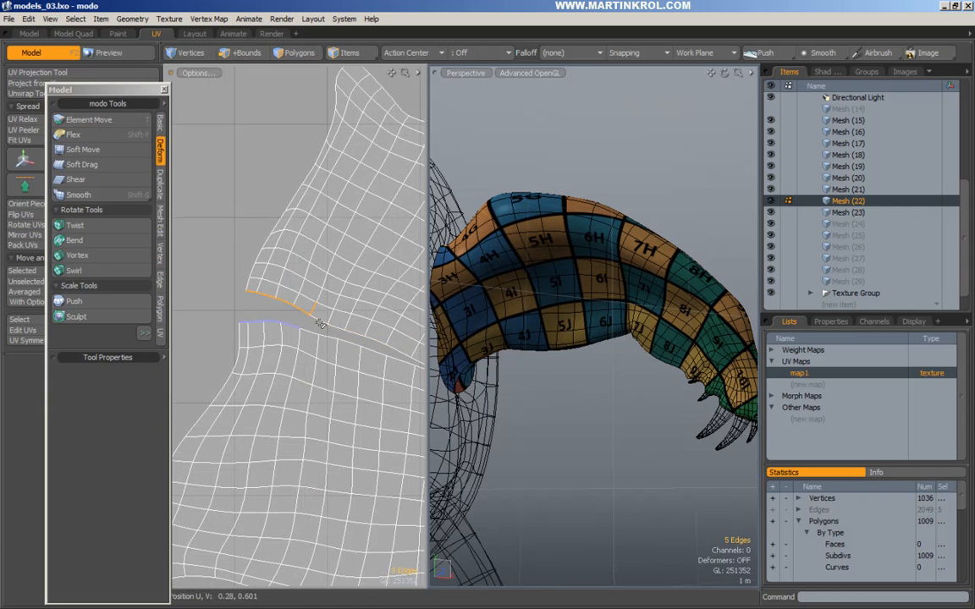
alt+drag(316, 321, 255, 294)
ctrl+click(253, 288)
scroll(321, 280, down, 5)
alt+drag(325, 279, 258, 270)
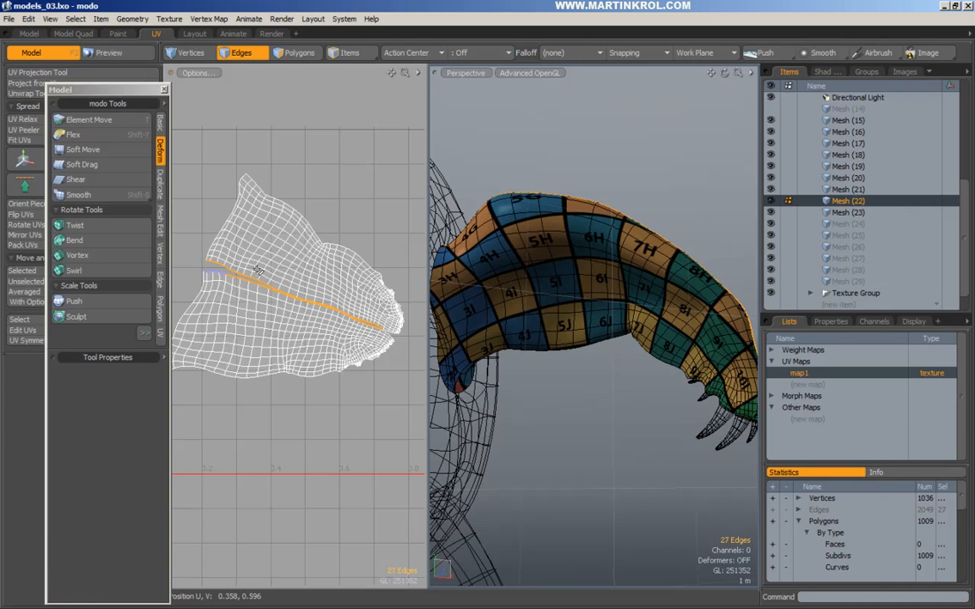
alt+right_drag(385, 330, 526, 328)
alt+drag(338, 342, 204, 333)
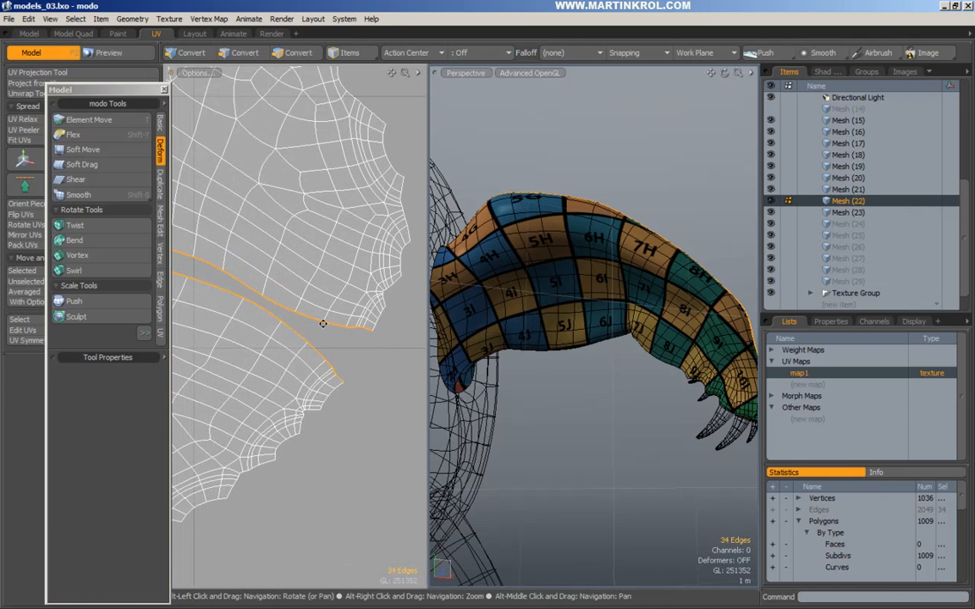
Sew the selected seam edges with Move and Sew > Sew set to Average.
alt+right_drag(324, 324, 303, 332)
alt+drag(302, 333, 353, 343)
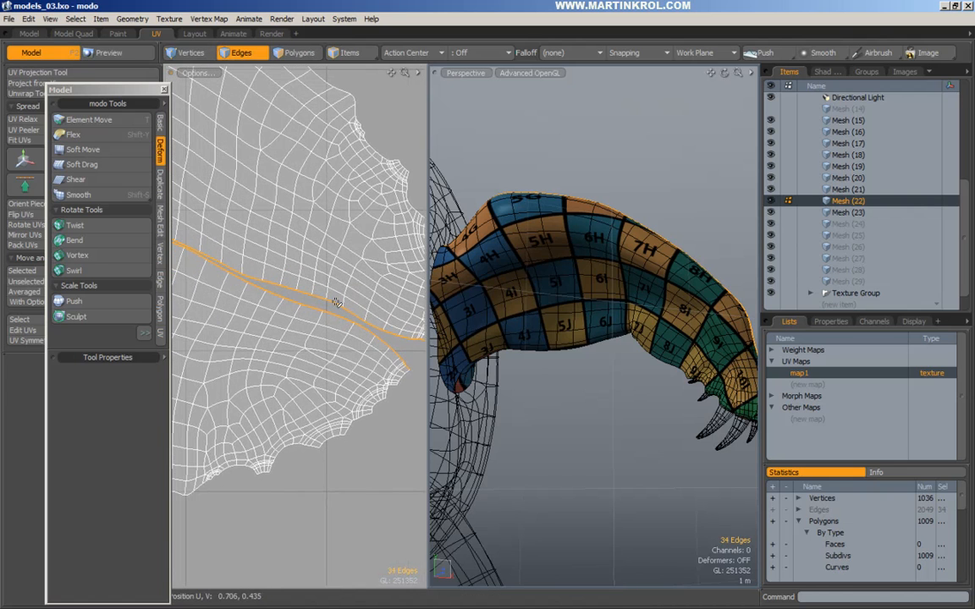
right_click(336, 305)
click(334, 295)
right_click(285, 287)
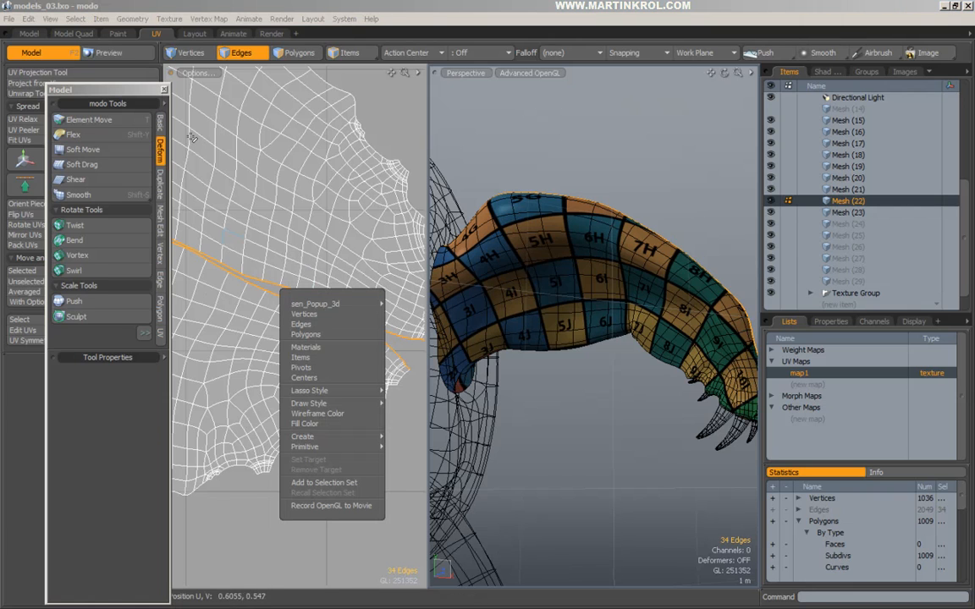
click(165, 90)
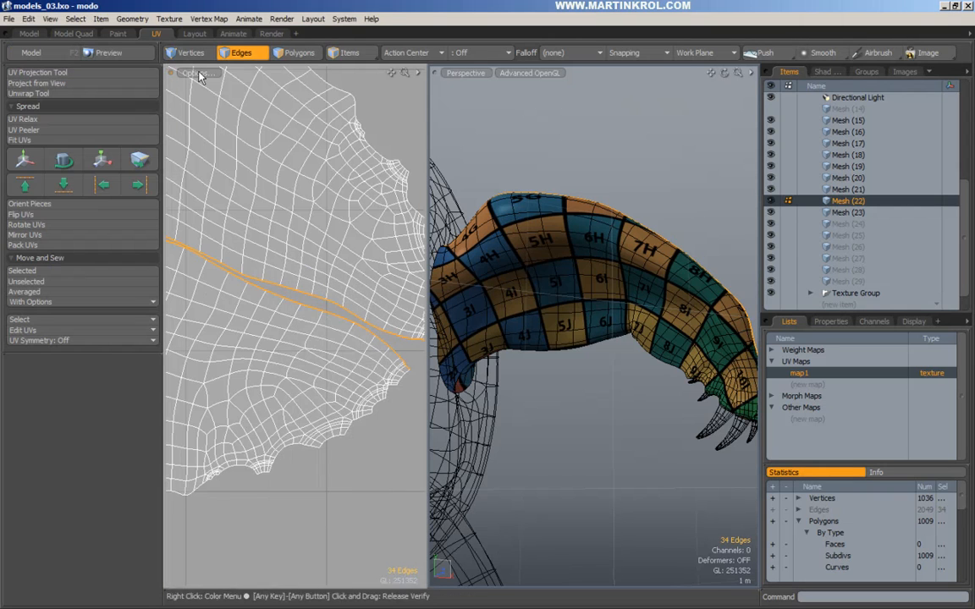
click(34, 302)
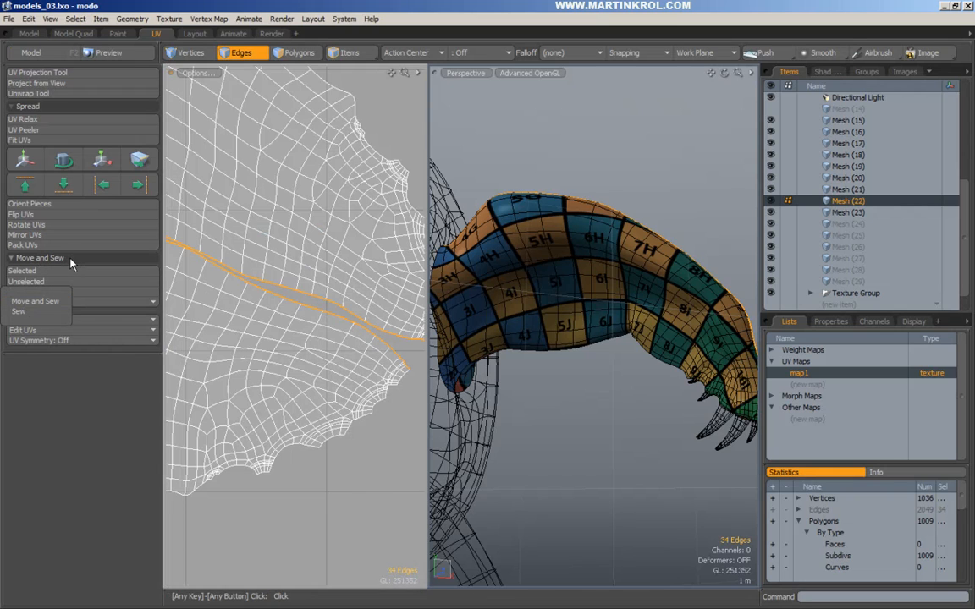
click(32, 311)
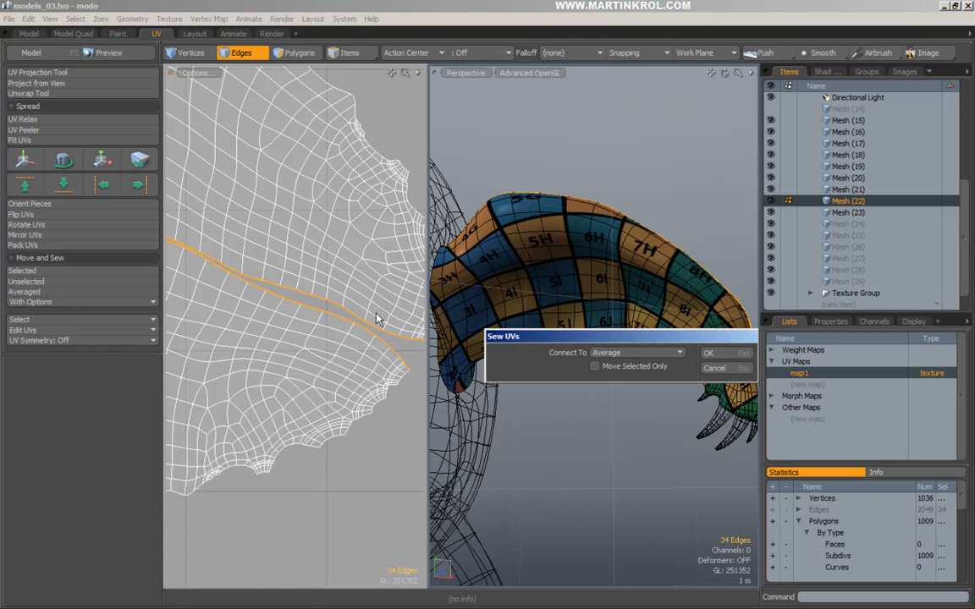
click(721, 352)
alt+right_drag(352, 325, 315, 325)
alt+drag(464, 332, 565, 331)
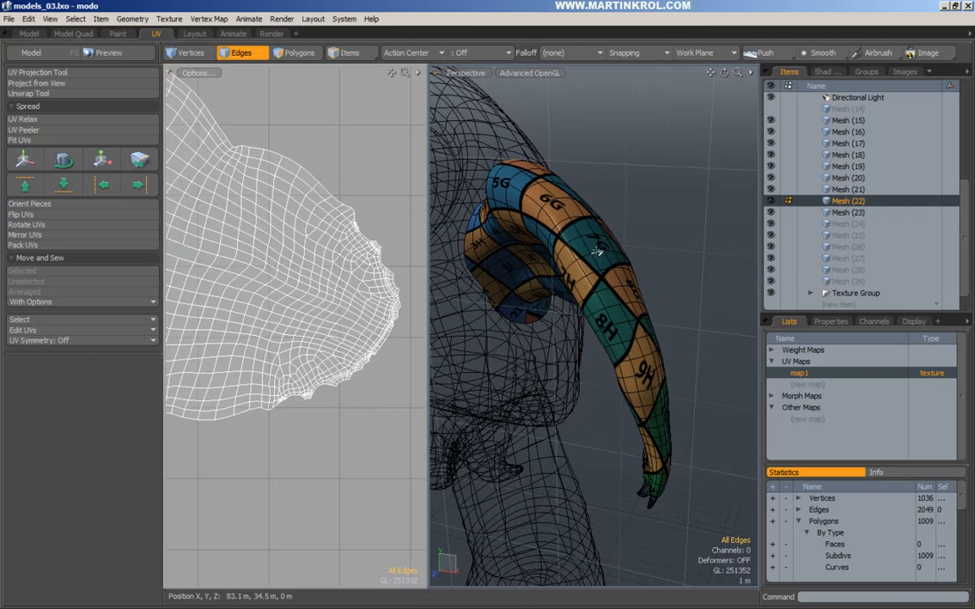
Select the sewn arm UV island and run UV Relax on it.
click(286, 52)
double_click(271, 203)
alt+right_drag(317, 228, 269, 239)
alt+drag(268, 240, 363, 252)
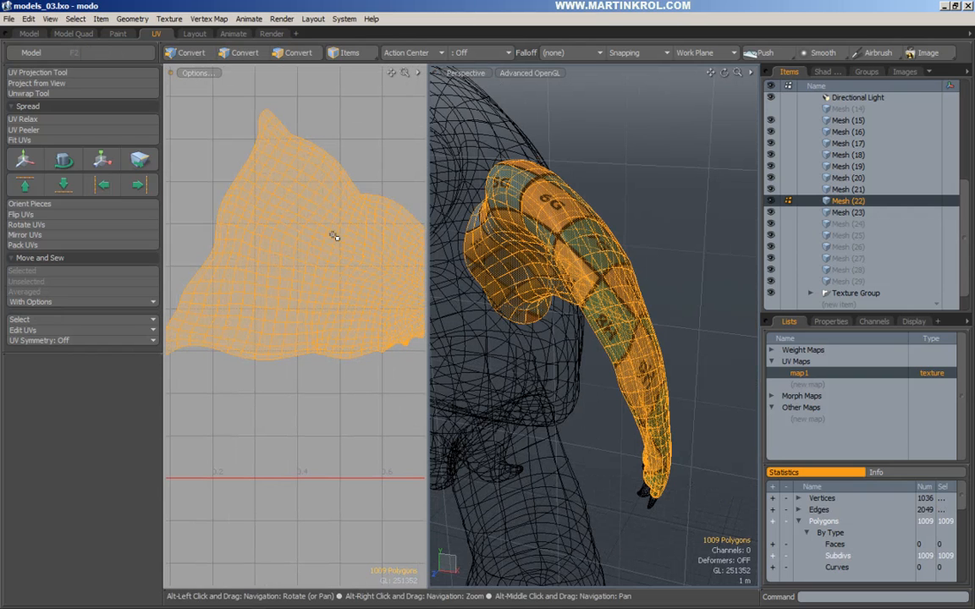
click(23, 119)
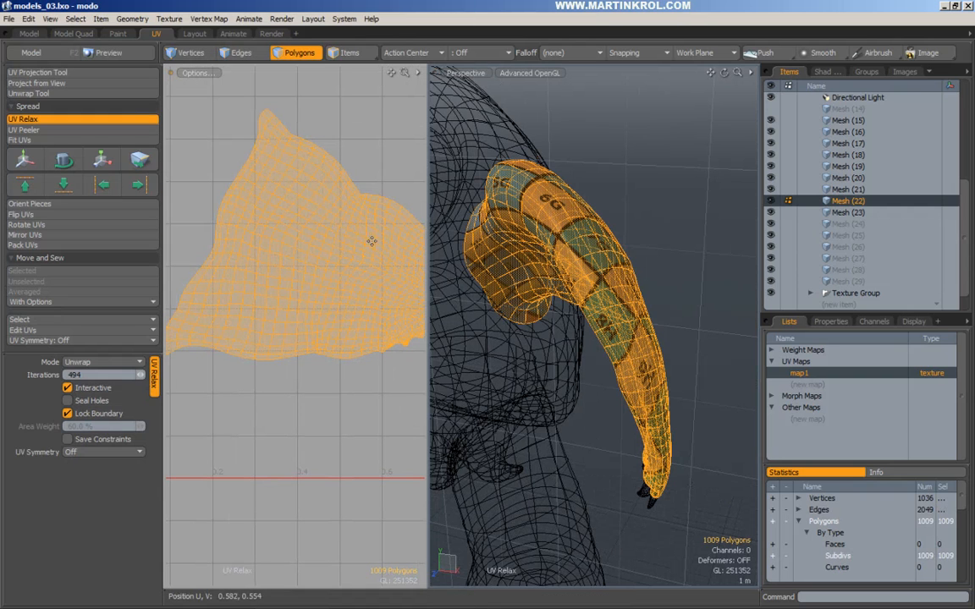
click(380, 248)
key(q)
click(391, 156)
alt+drag(390, 204, 295, 214)
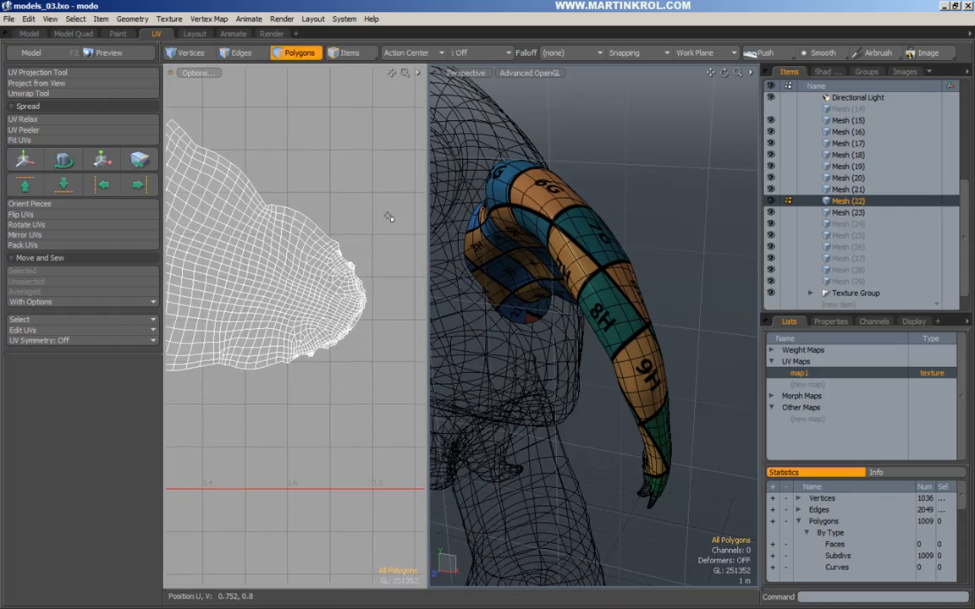
alt+drag(604, 232, 543, 283)
scroll(690, 221, down, 4)
scroll(288, 259, down, 3)
alt+drag(278, 263, 299, 260)
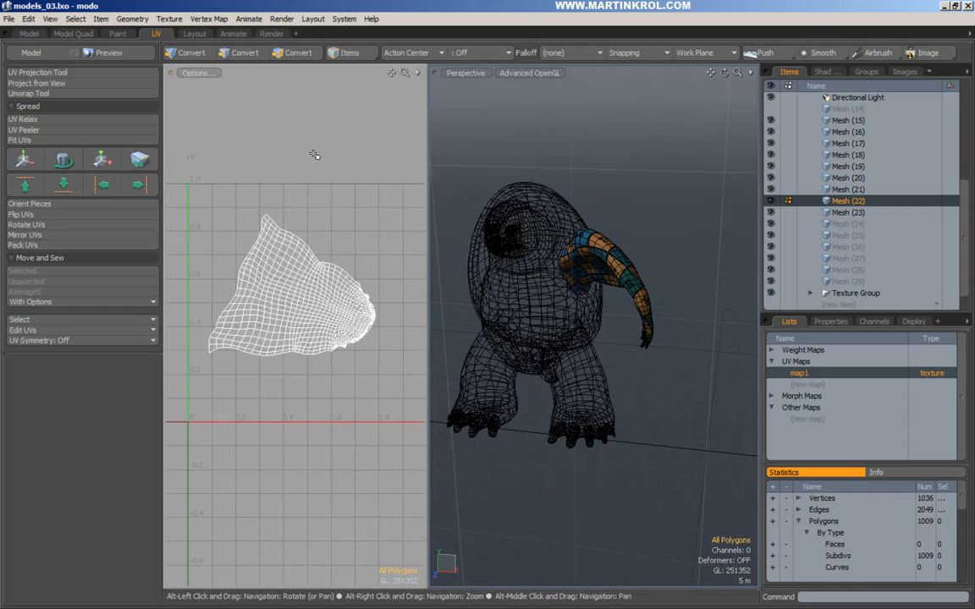
Rotate the arm UV island about 17 degrees around its centre.
double_click(309, 307)
key(e)
click(271, 298)
click(286, 293)
drag(313, 218, 291, 205)
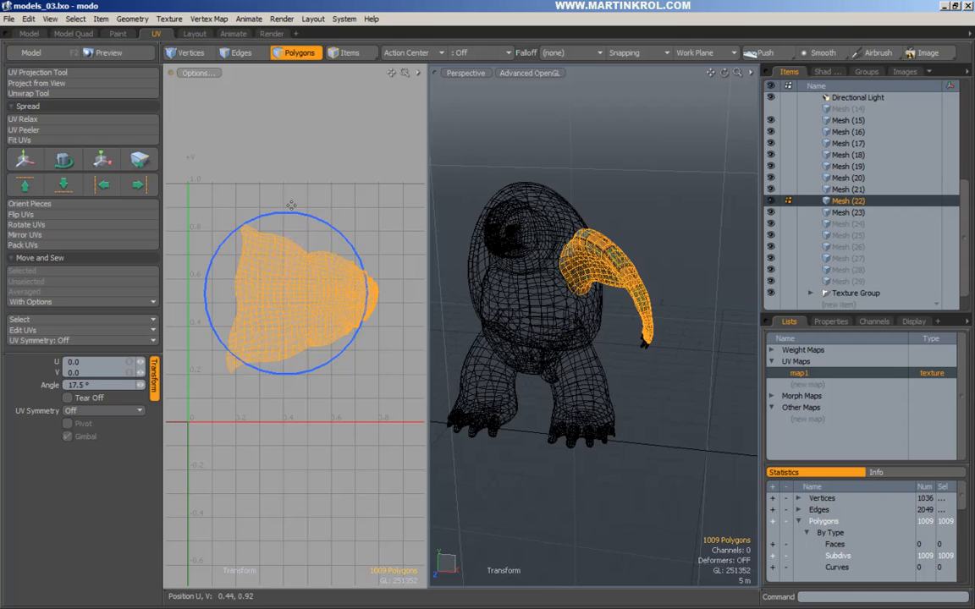
key(Escape)
key(Escape)
alt+scroll(268, 289, up, 4)
alt+drag(217, 286, 253, 309)
alt+scroll(288, 296, up, 1)
alt+scroll(252, 311, up, 3)
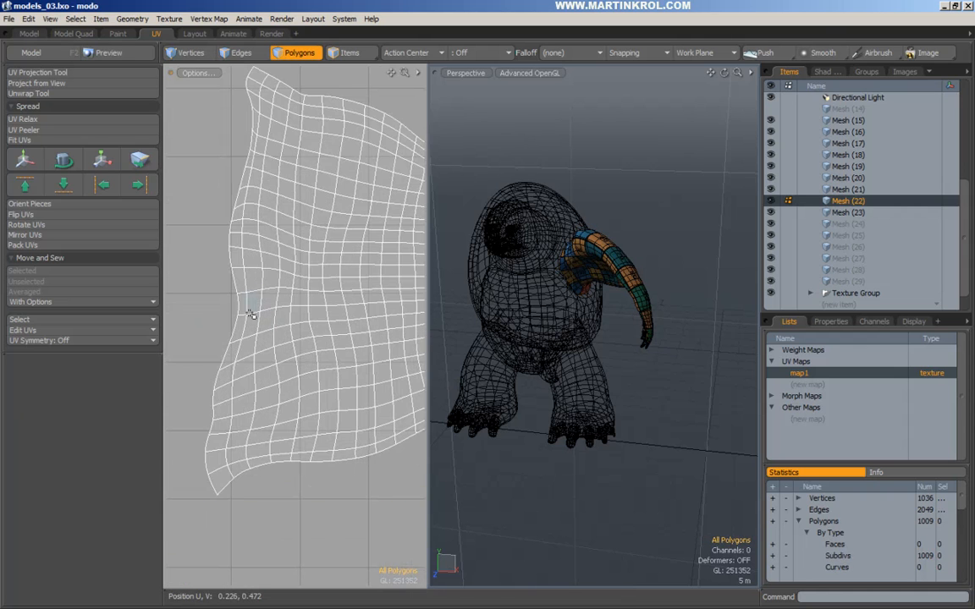
Shift the whole island so its left edge moves slightly leftward.
double_click(251, 313)
key(y)
drag(238, 314, 218, 305)
key(space)
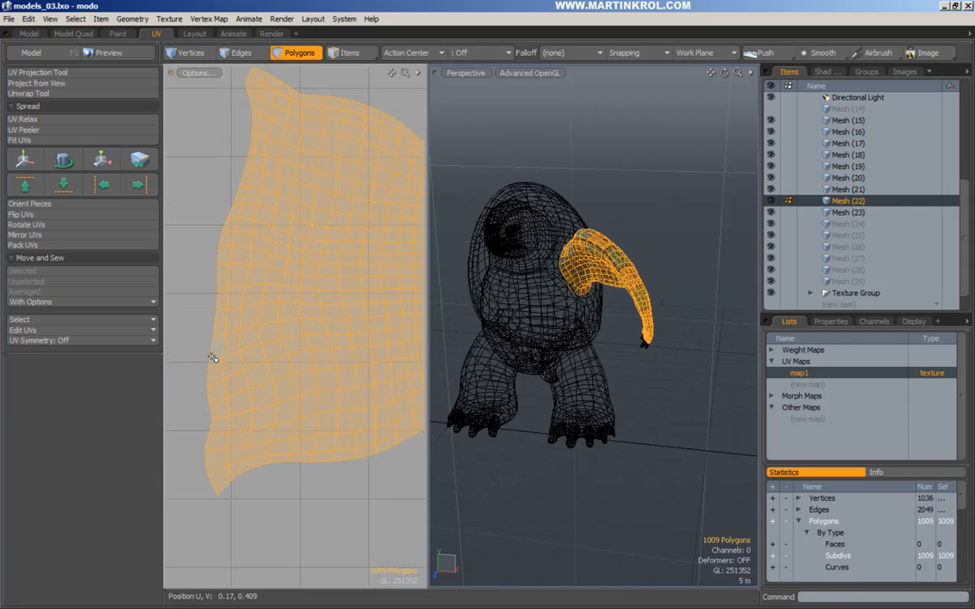
drag(219, 382, 182, 391)
key(bracketright)
key(y)
drag(221, 419, 214, 418)
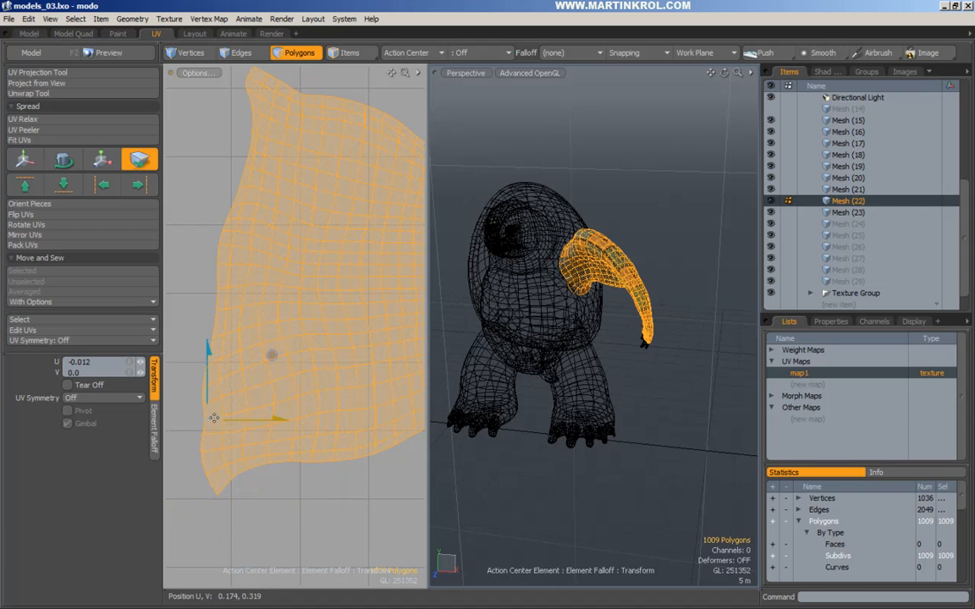
key(q)
drag(185, 309, 219, 379)
Tweak points along the island's left border to even it out.
key(Tab)
alt+drag(278, 230, 284, 302)
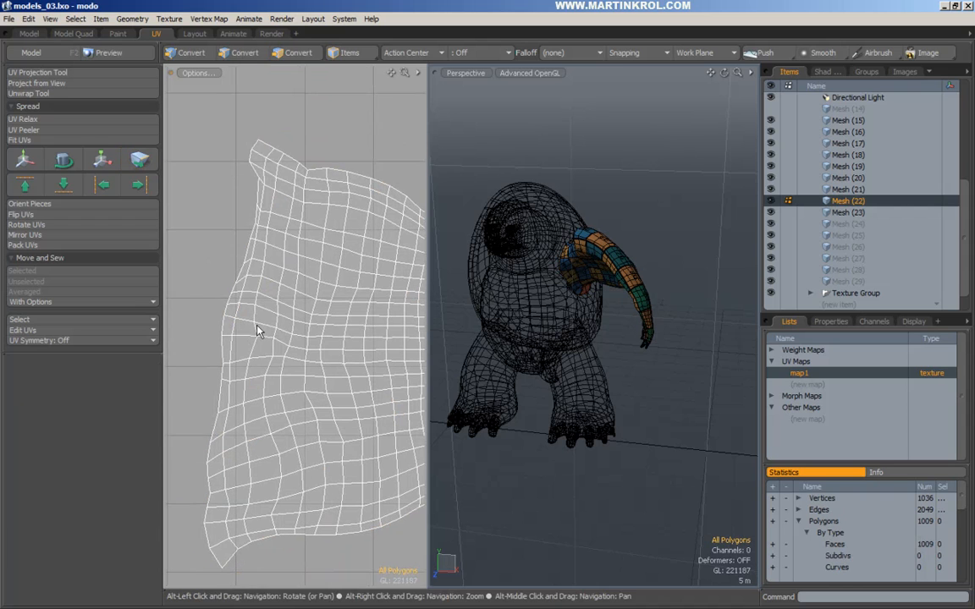
alt+drag(258, 193, 237, 315)
key(3)
key(y)
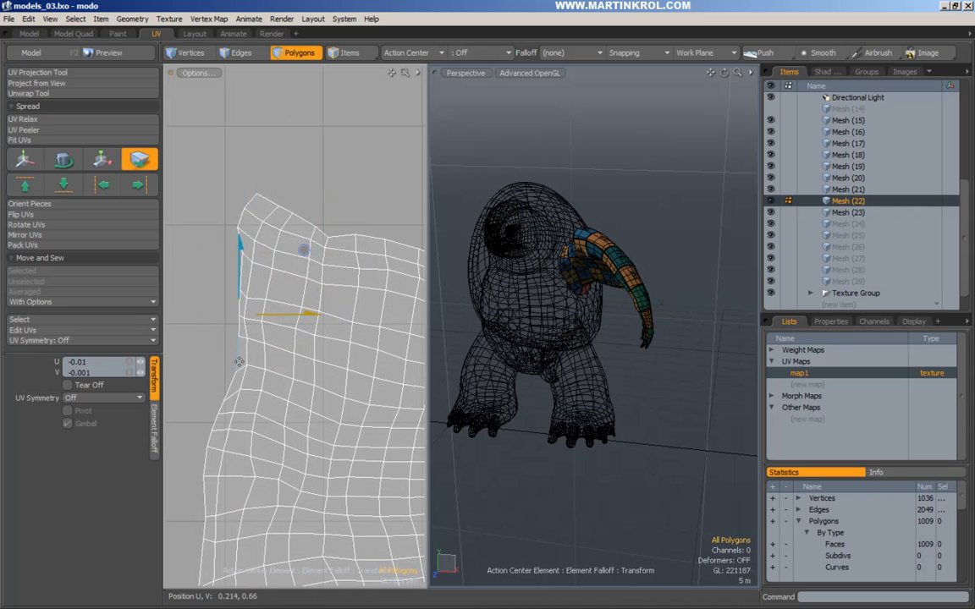
drag(239, 373, 240, 361)
drag(223, 400, 250, 305)
scroll(223, 395, down, 2)
drag(254, 404, 255, 409)
scroll(253, 451, down, 2)
alt+drag(251, 458, 247, 415)
key(space)
Relax the whole arm island again with UV Relax into a smooth fan layout.
click(372, 309)
double_click(372, 309)
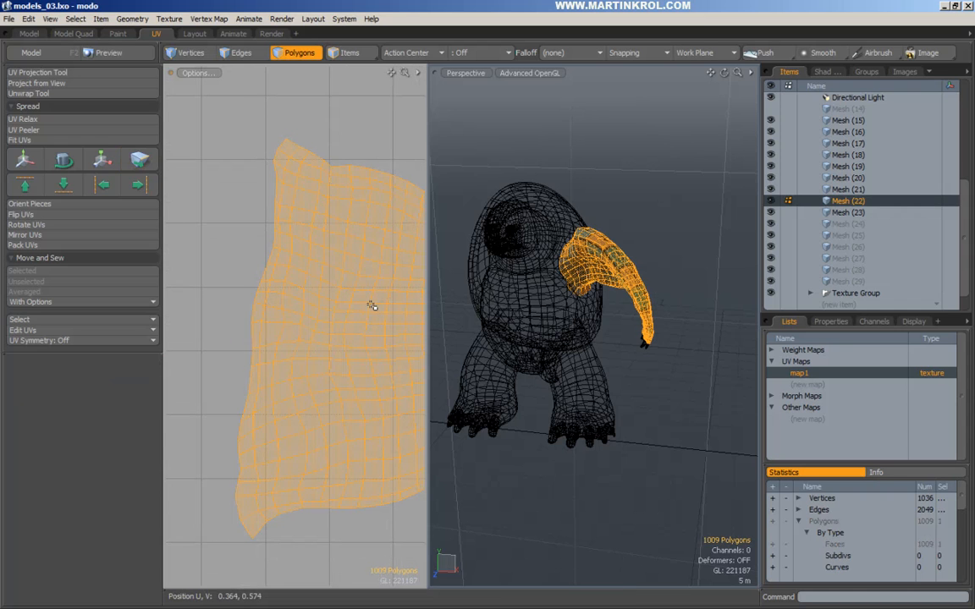
click(57, 118)
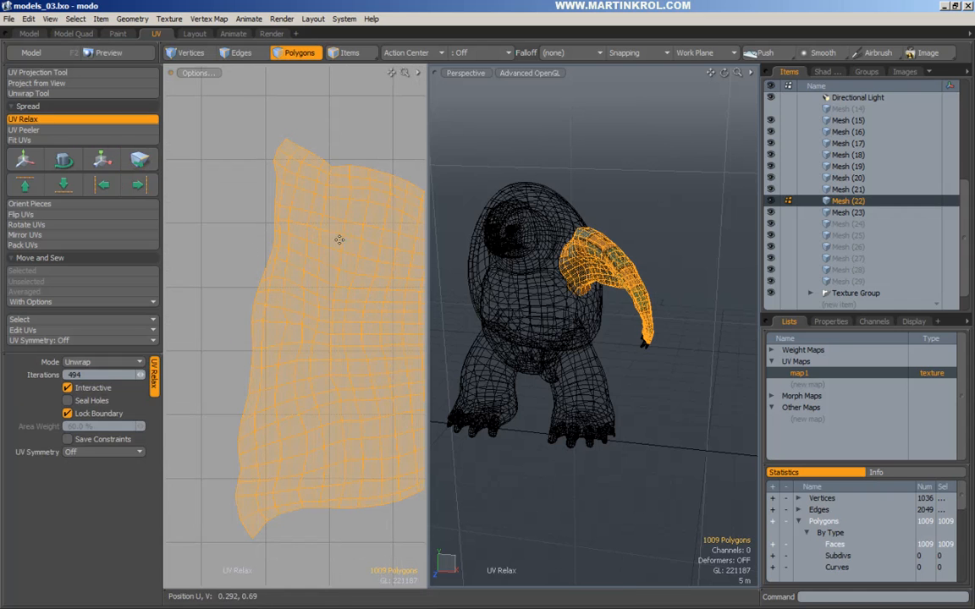
key(space)
click(220, 241)
scroll(241, 243, down, 4)
alt+drag(262, 252, 212, 268)
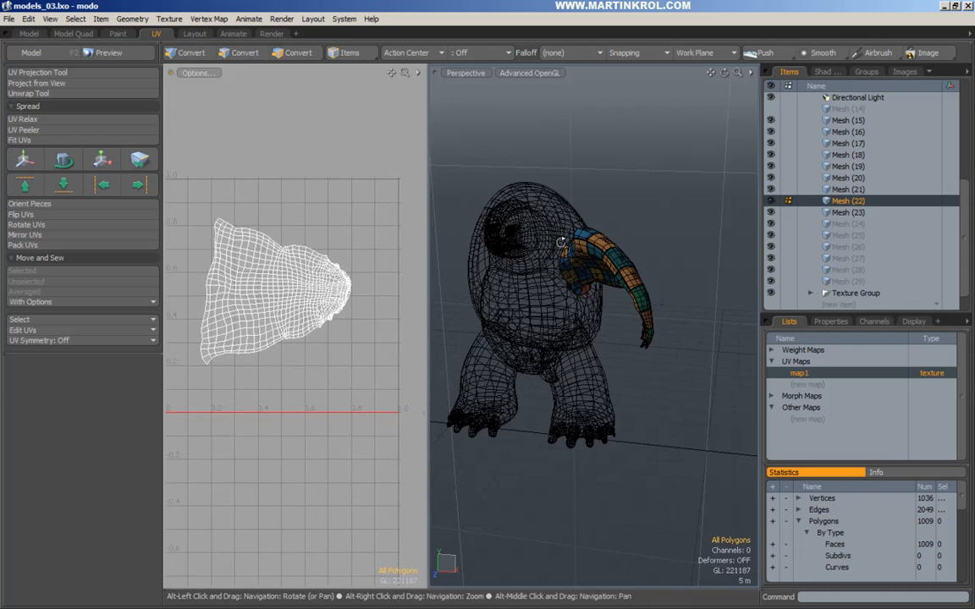
scroll(560, 242, up, 3)
alt+drag(592, 254, 698, 207)
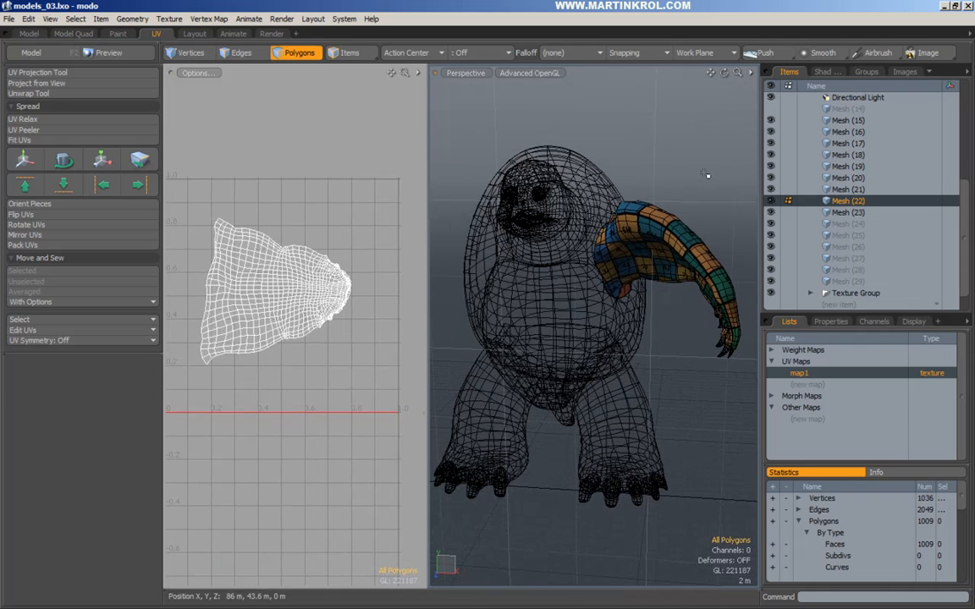
Duplicate the arm and mirror the copy onto the other side of the body.
key(ctrl+4)
click(689, 177)
click(703, 161)
click(556, 276)
alt+middle_drag(556, 277, 614, 282)
key(space)
mouse_move(615, 275)
mouse_down()
mouse_move(592, 275)
mouse_move(638, 277)
mouse_up()
key(space)
Select the mirrored arm's polygons and make Mesh (22) the active item again.
double_click(514, 242)
key(shift+a)
alt+middle_drag(692, 287, 593, 297)
alt+right_drag(592, 297, 622, 302)
right_drag(608, 238, 627, 269)
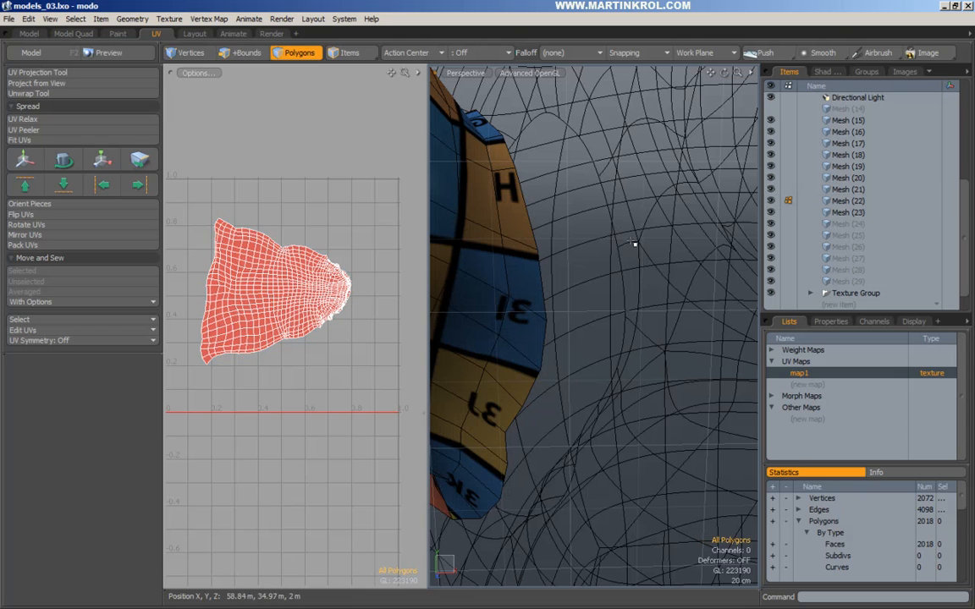
click(635, 242)
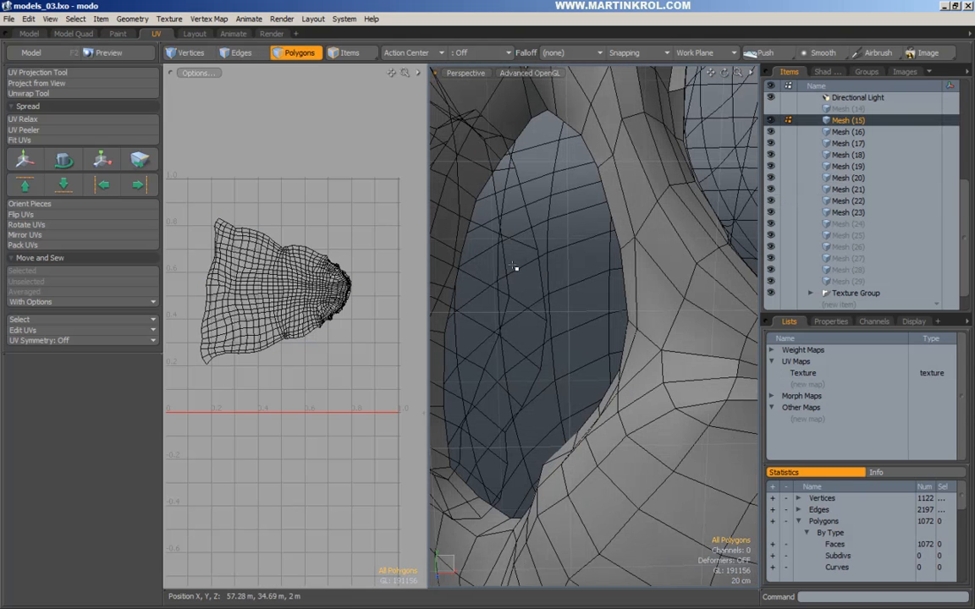
click(525, 248)
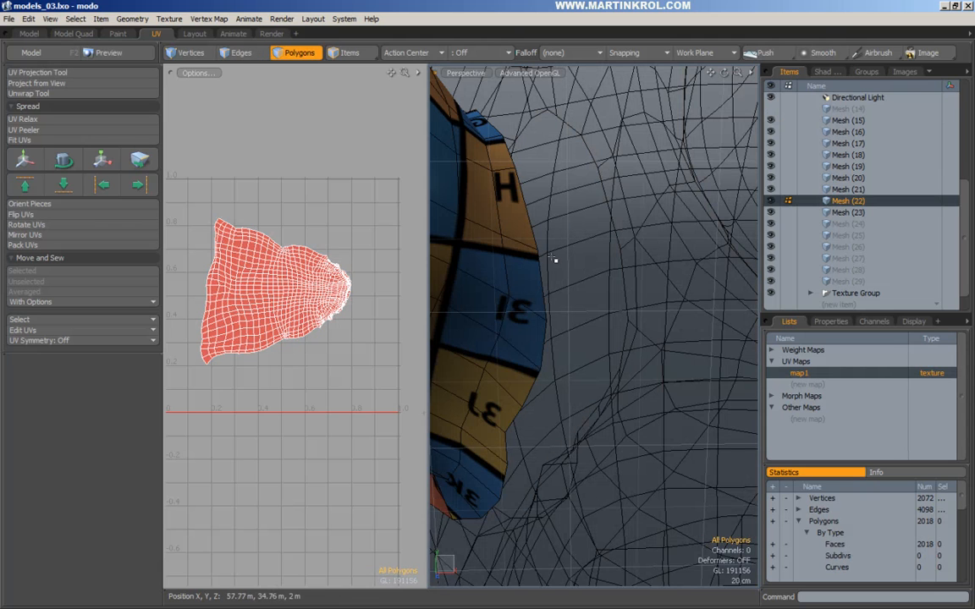
Move the mirrored arm along X, nudging it about 2 cm into place.
key(w)
drag(561, 274, 664, 268)
alt+middle_drag(664, 268, 608, 315)
alt+right_drag(608, 315, 662, 222)
alt+middle_drag(662, 222, 663, 259)
click(555, 272)
drag(555, 267, 558, 268)
alt+right_drag(610, 257, 584, 264)
drag(632, 265, 633, 264)
key(space)
alt+right_drag(646, 241, 475, 285)
Move the copy's UV island up above the original arm island.
alt+drag(344, 256, 352, 283)
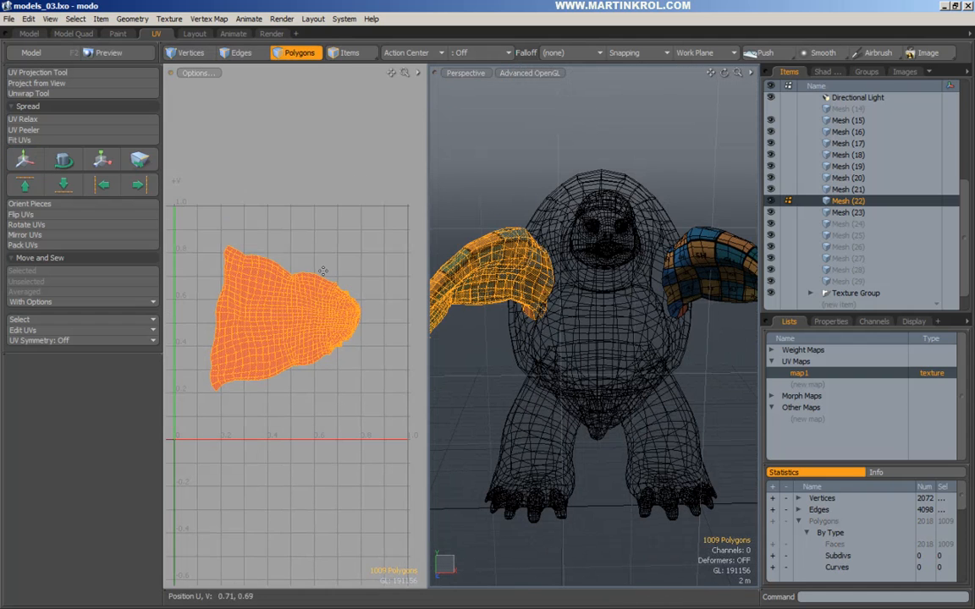
key(w)
click(294, 257)
drag(293, 236, 348, 226)
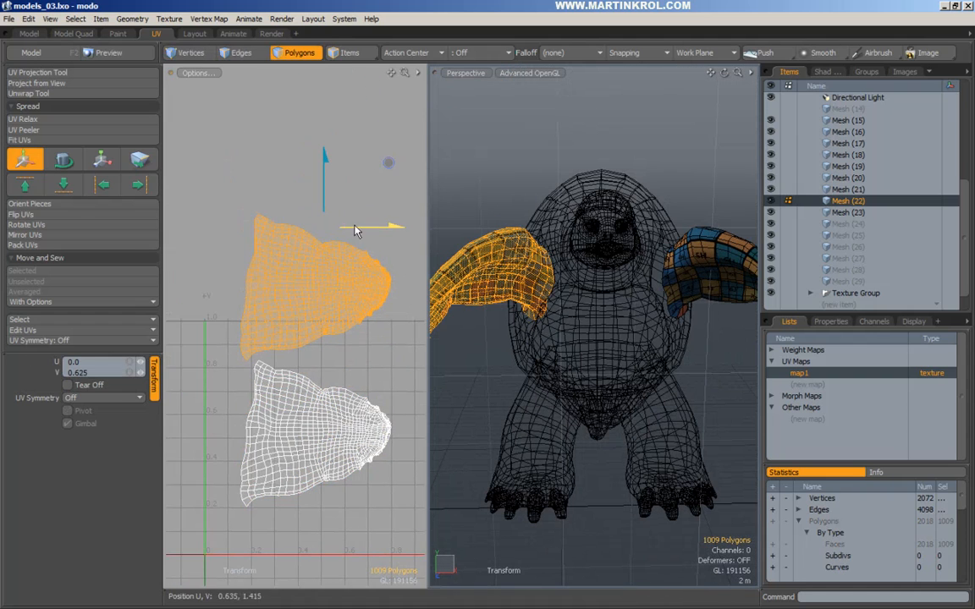
Flip the copied UV island horizontally by setting Scale U to -100%.
key(r)
drag(386, 288, 228, 288)
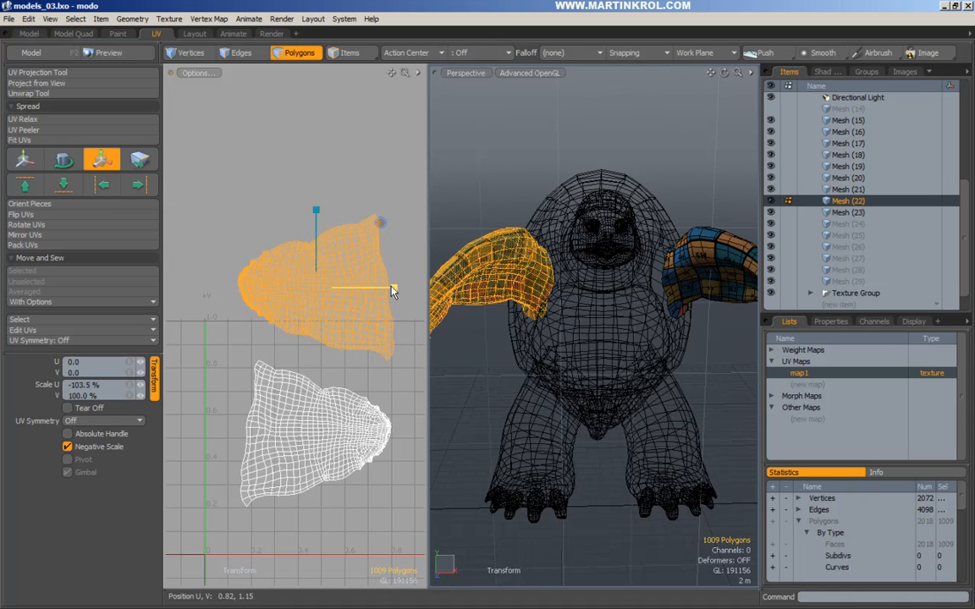
key(k)
text(-100)
key(Return)
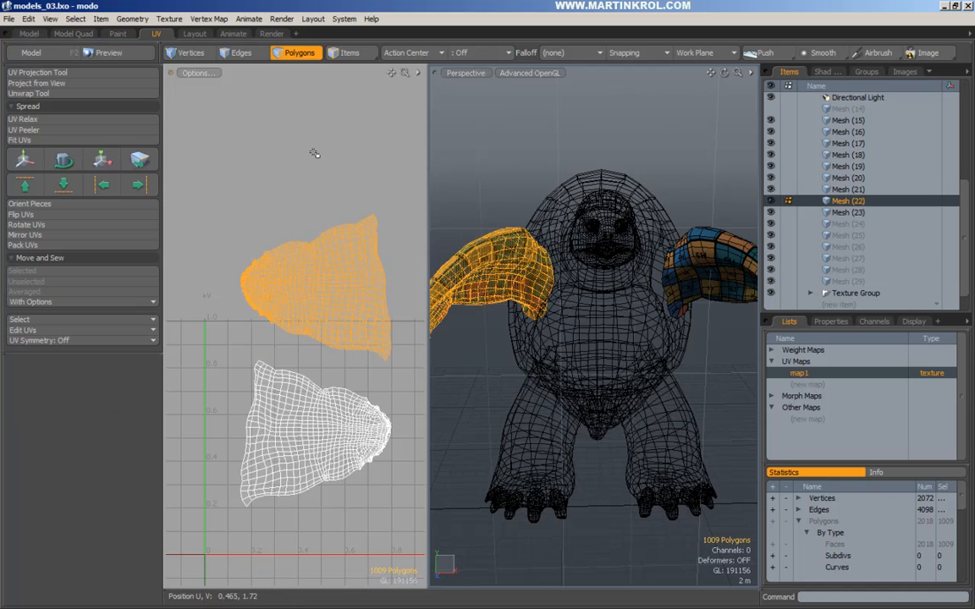
key(space)
click(314, 154)
alt+drag(562, 332, 595, 276)
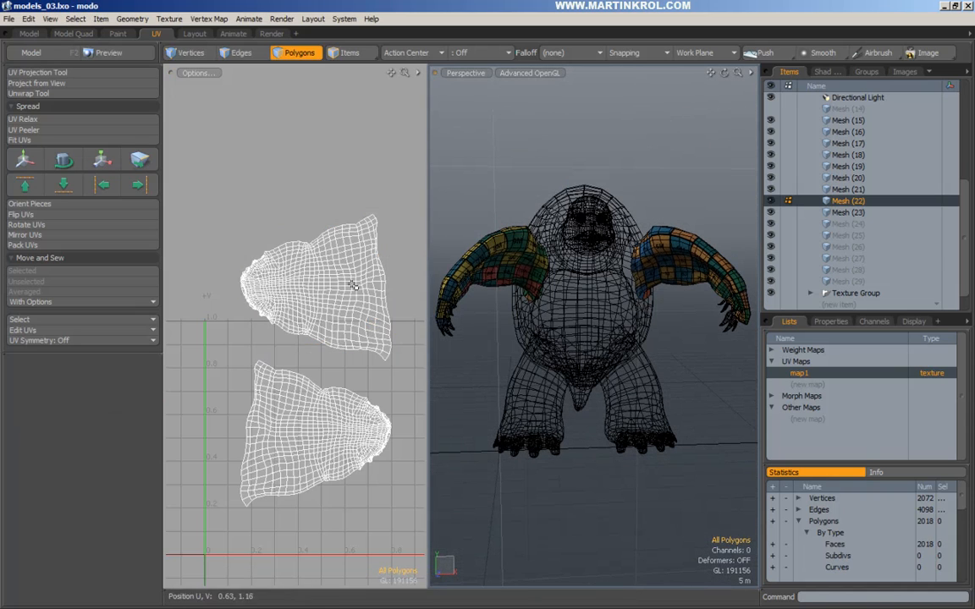
scroll(370, 285, down, 5)
Move both arm UV islands left and up in the UV layout.
alt+drag(339, 296, 375, 287)
key(w)
drag(392, 342, 205, 272)
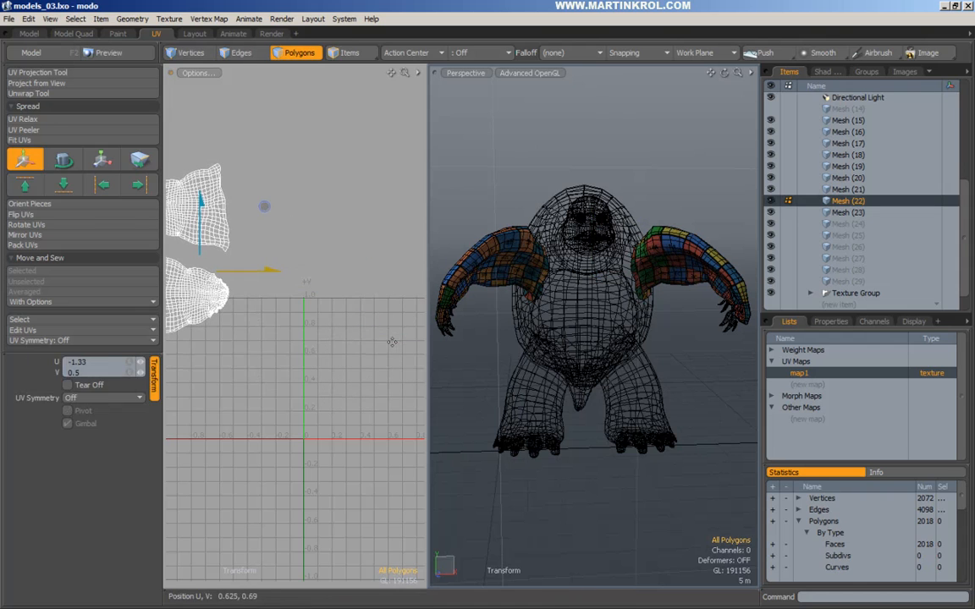
key(space)
alt+drag(391, 342, 347, 341)
Make the body Mesh (15) active and drop the small loop from its seam edge selection.
alt+click(607, 280)
alt+drag(700, 214, 615, 249)
scroll(643, 242, up, 3)
alt+drag(690, 243, 654, 252)
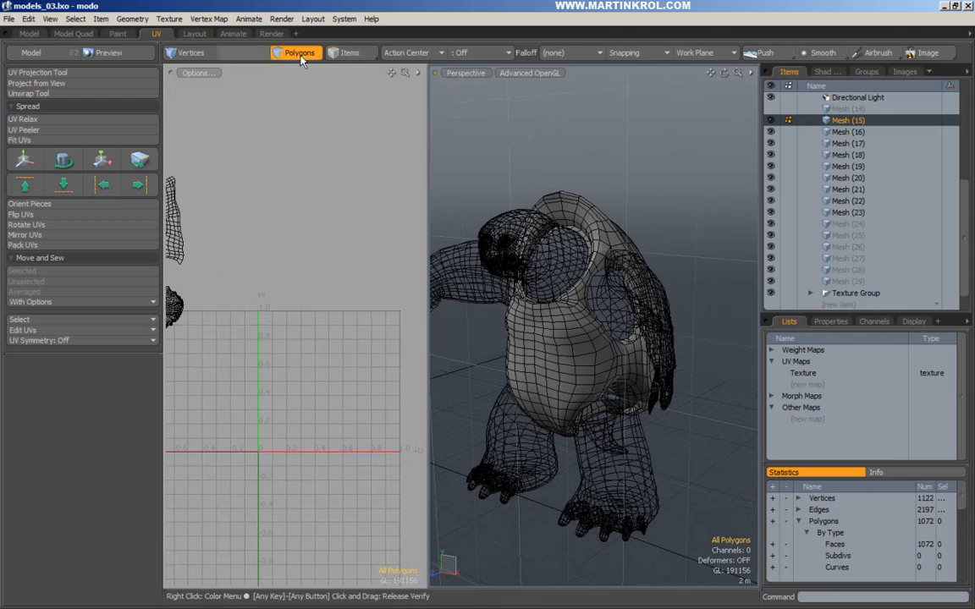
alt+drag(648, 345, 624, 316)
scroll(633, 356, up, 3)
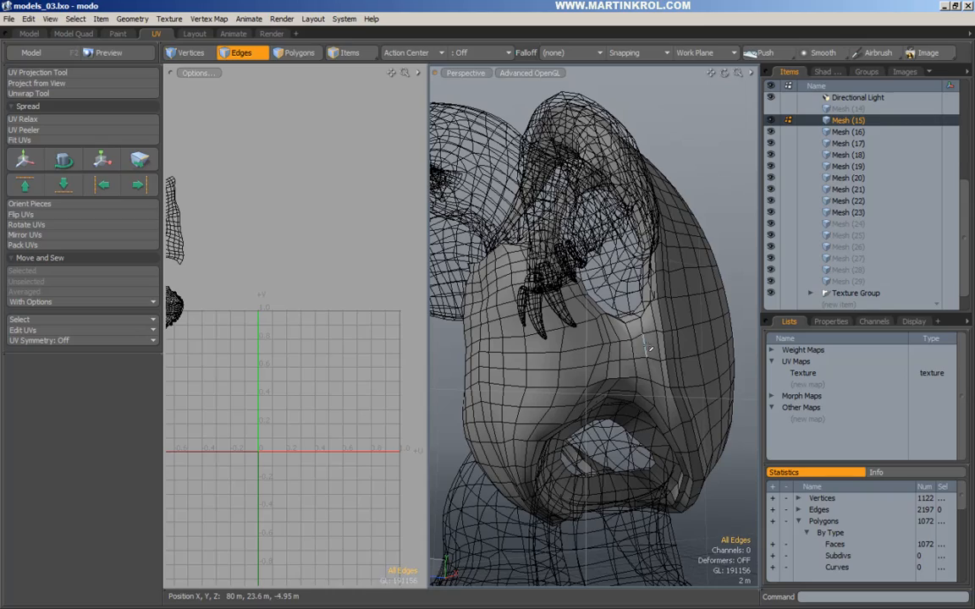
alt+drag(648, 347, 626, 314)
alt+drag(618, 239, 631, 315)
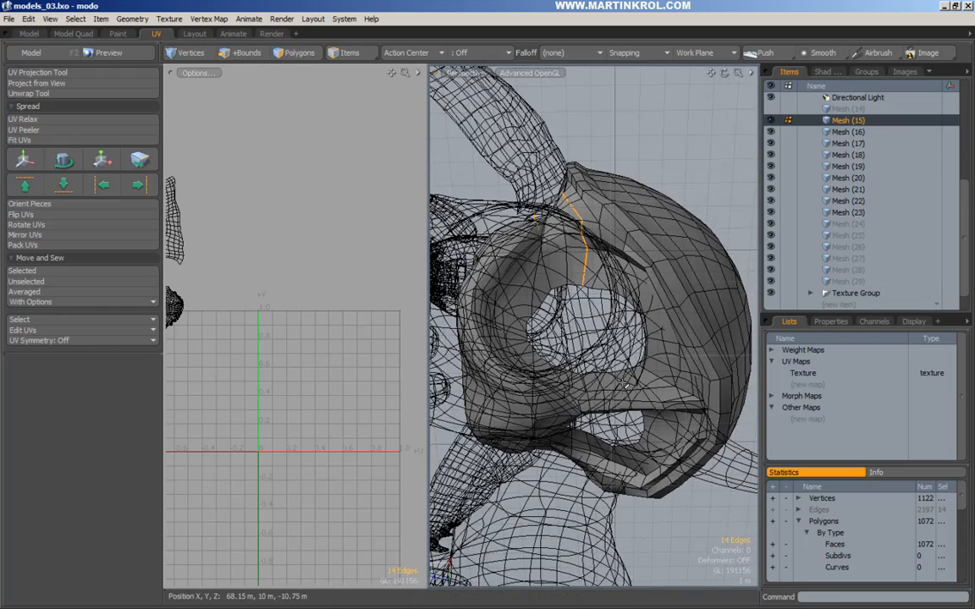
alt+drag(648, 347, 508, 323)
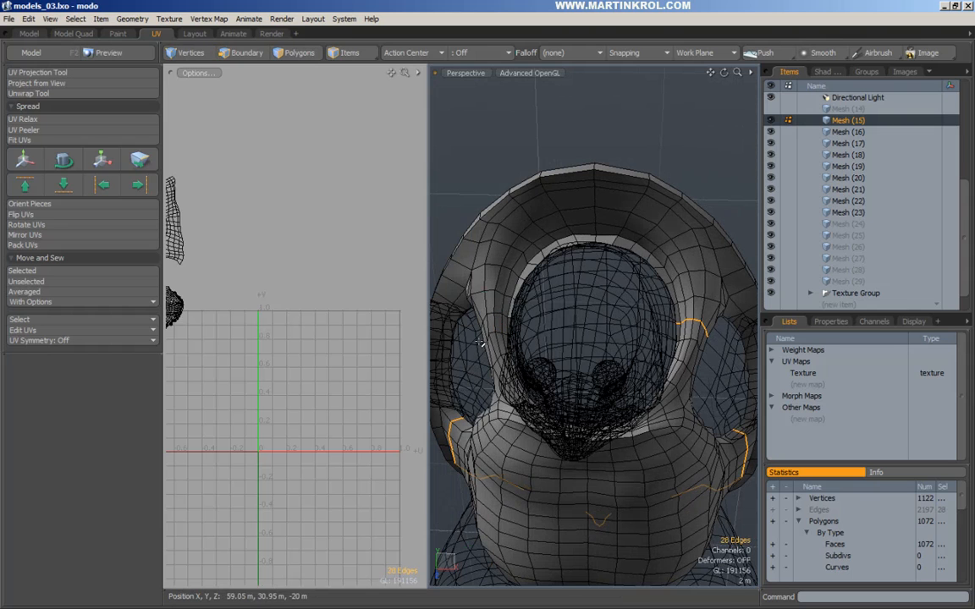
ctrl+alt+drag(499, 318, 482, 281)
key(ctrl+z)
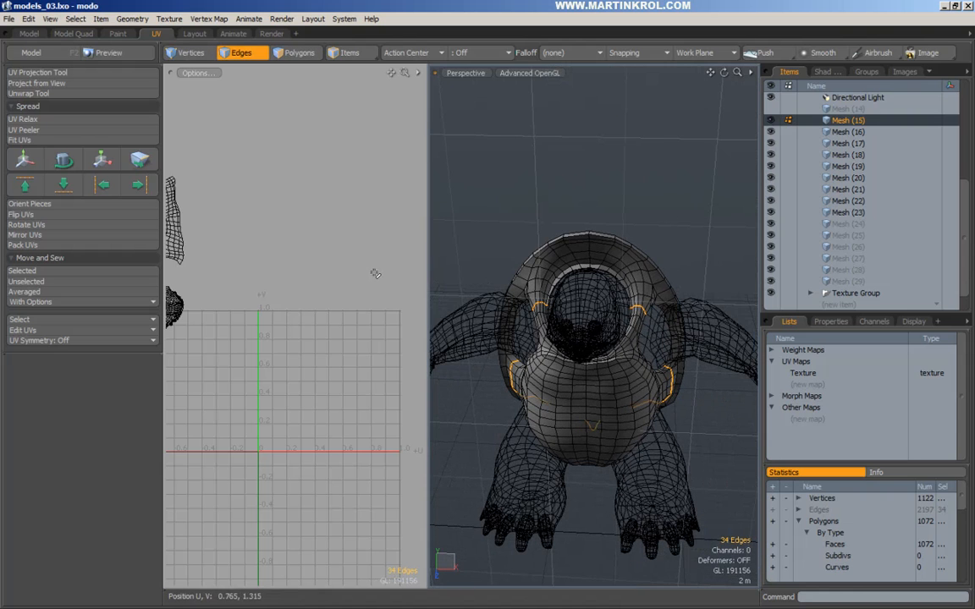
Unwrap the body along its 34-edge seam into two UV islands on map1, then deselect the edges.
click(317, 312)
alt+drag(343, 376, 307, 369)
key(space)
click(328, 346)
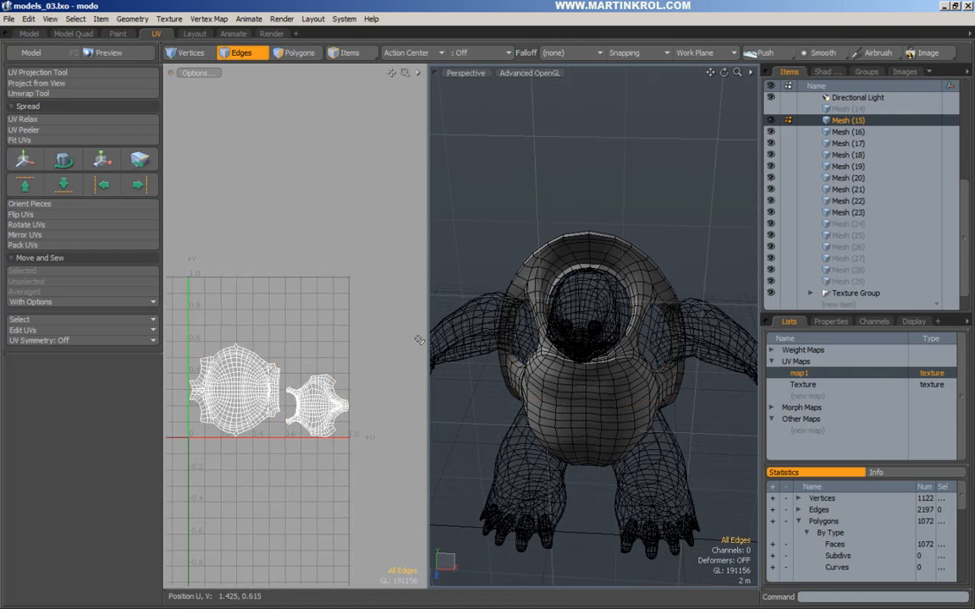
Assign the checker material to the turtle body's polygons.
key(m)
click(728, 329)
mouse_move(667, 233)
mouse_down()
mouse_move(695, 272)
mouse_move(475, 280)
mouse_up()
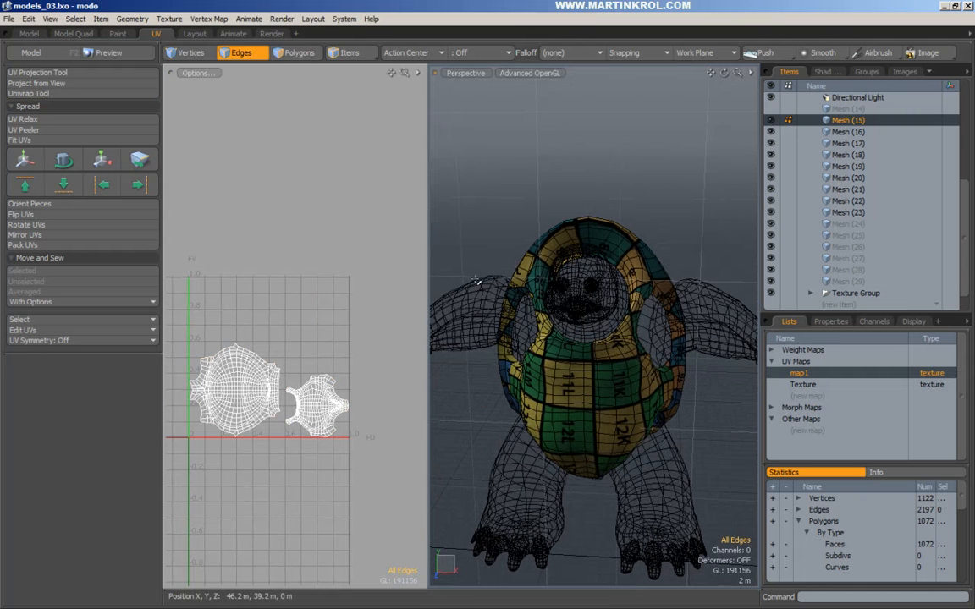
Rotate the right UV island about 90° so its checker reads upright.
ctrl+alt+drag(331, 380, 365, 380)
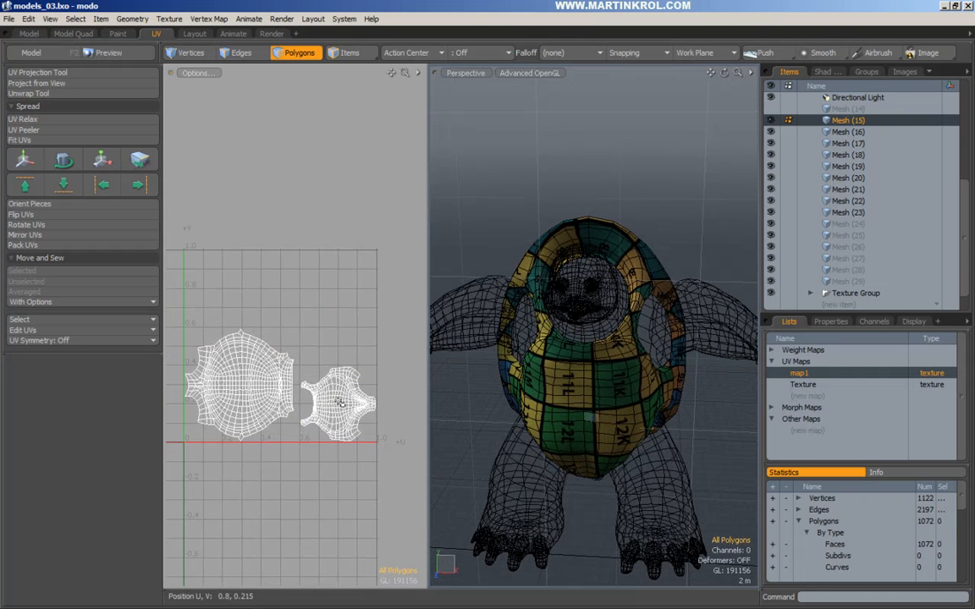
double_click(357, 394)
key(e)
click(345, 405)
drag(364, 334, 274, 387)
ctrl+alt+drag(350, 411, 370, 427)
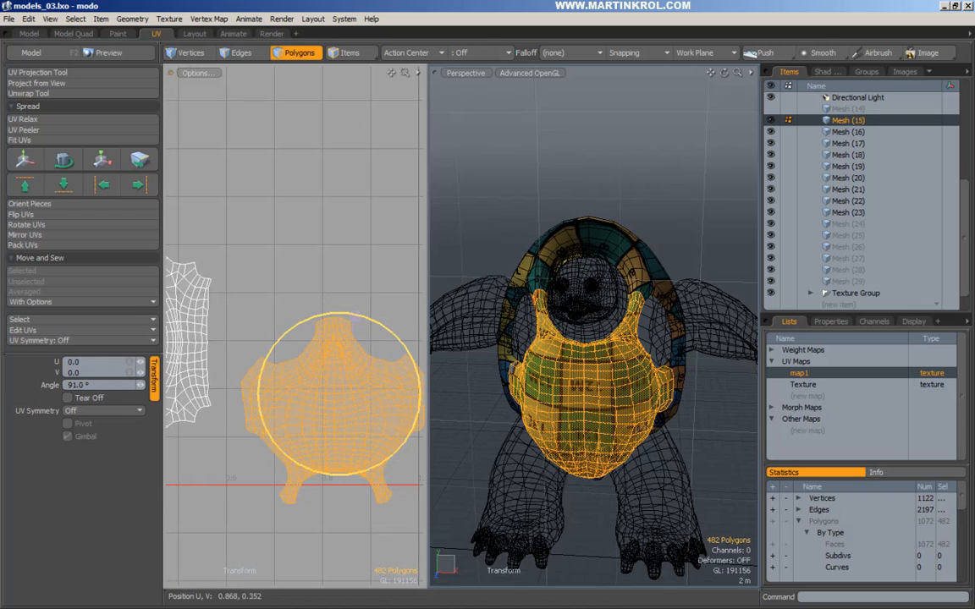
drag(355, 325, 315, 474)
key(space)
click(525, 199)
Rotate the larger shell UV island about -86° to stand it upright.
alt+drag(529, 339, 569, 351)
alt+drag(569, 352, 601, 344)
ctrl+alt+drag(267, 344, 246, 343)
alt+drag(246, 344, 323, 348)
alt+drag(453, 340, 669, 351)
double_click(239, 348)
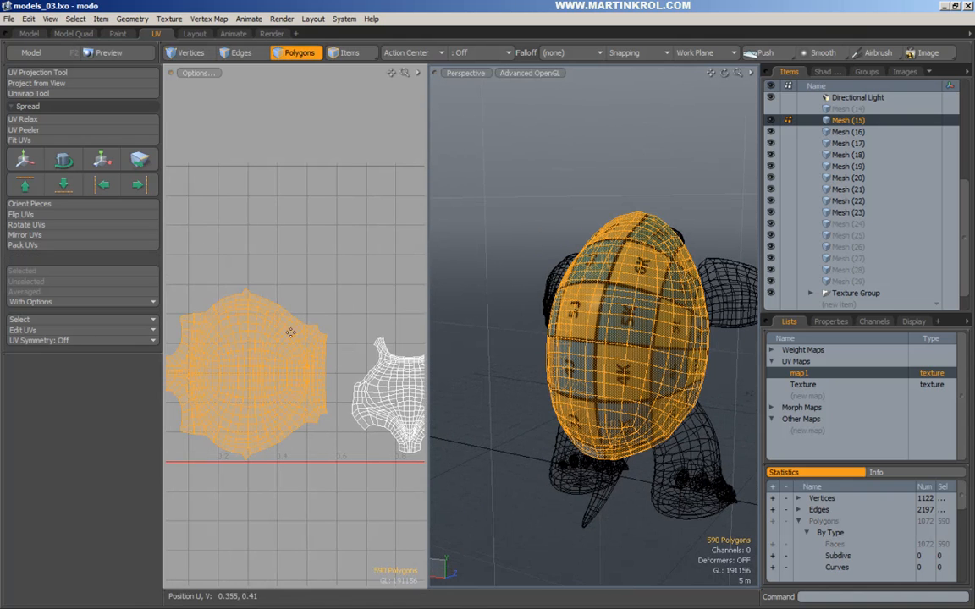
key(e)
ctrl+alt+drag(293, 333, 280, 332)
alt+drag(280, 332, 322, 348)
click(305, 375)
drag(331, 305, 228, 351)
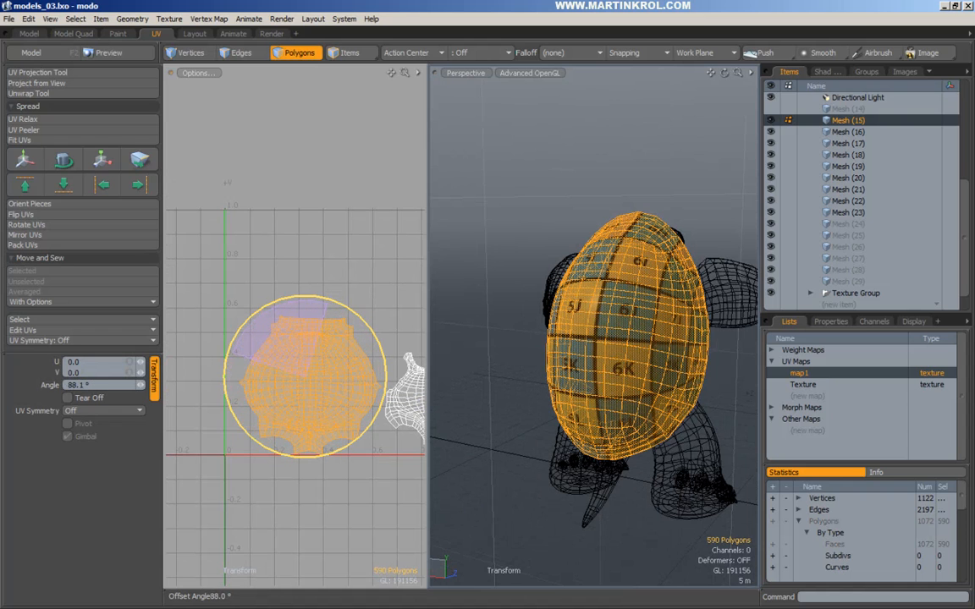
key(Escape)
key(Escape)
Inspect the upright UV islands and the checkered turtle from the front.
alt+right_drag(305, 327, 288, 352)
alt+drag(288, 352, 264, 314)
alt+right_drag(265, 314, 246, 312)
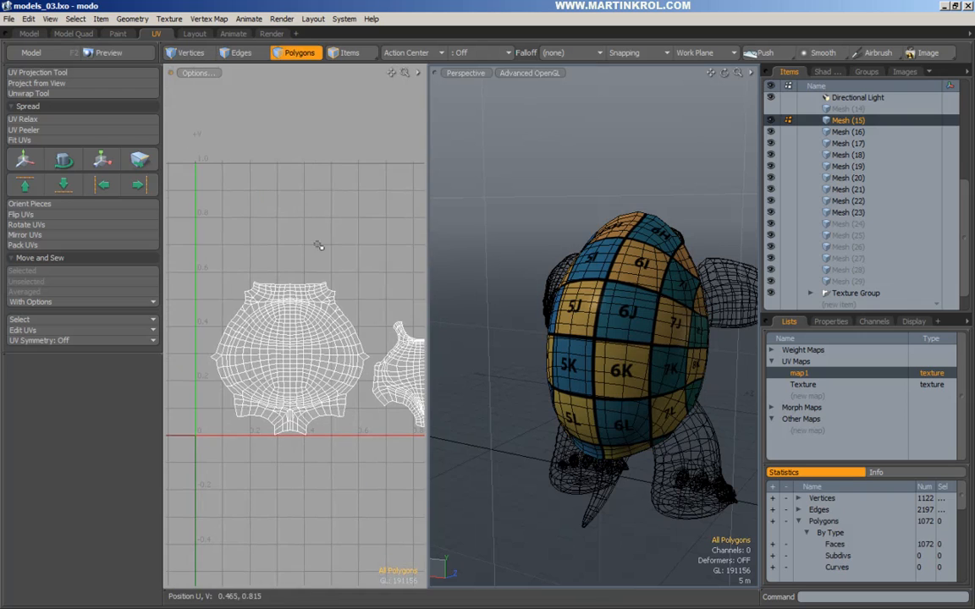
alt+right_drag(294, 400, 326, 420)
alt+drag(548, 265, 631, 147)
alt+right_drag(631, 146, 587, 192)
alt+middle_drag(586, 192, 661, 175)
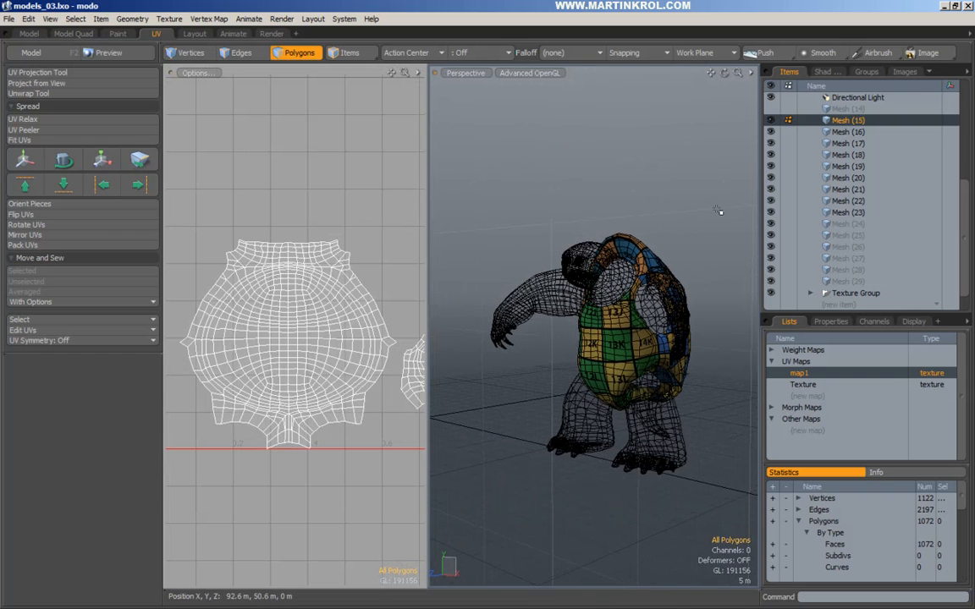
Make both the body Mesh (15) and the arm Mesh (22) active.
click(848, 132)
click(868, 121)
alt+right_drag(677, 230, 641, 257)
alt+drag(642, 257, 653, 265)
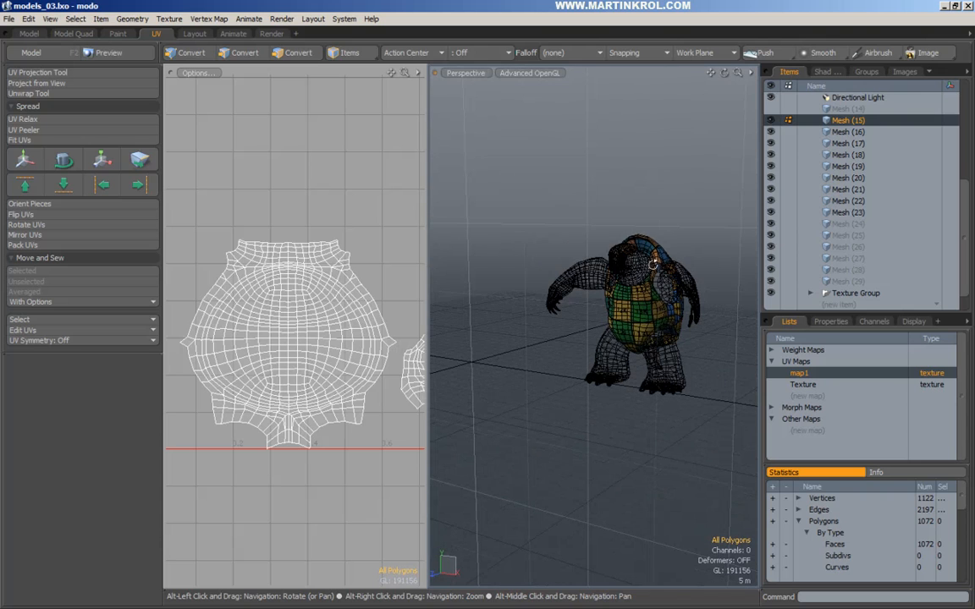
ctrl+click(858, 202)
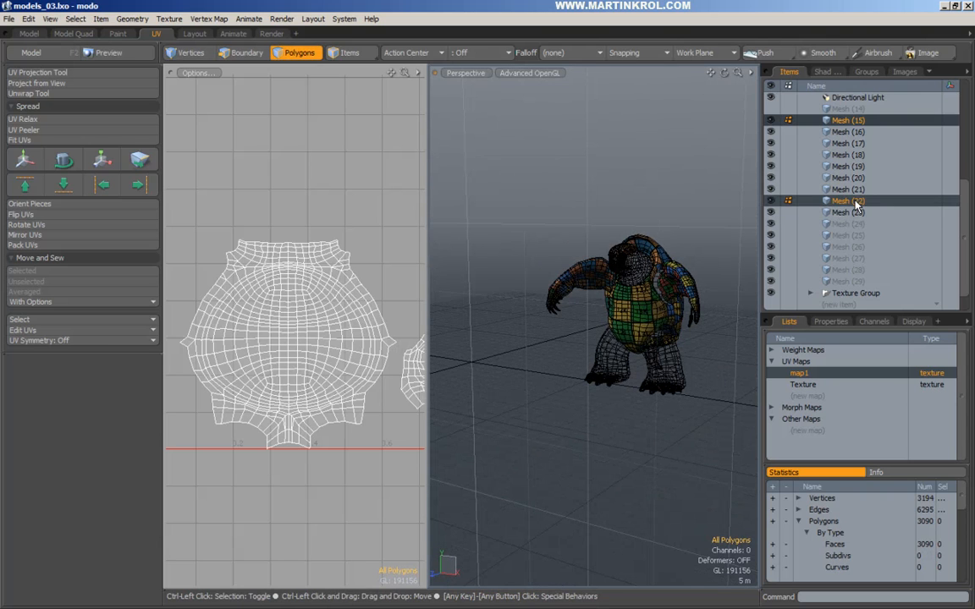
alt+right_drag(668, 280, 692, 248)
alt+drag(639, 276, 596, 268)
Check both arms in the front view and select the right-hand arm's polygons.
double_click(677, 278)
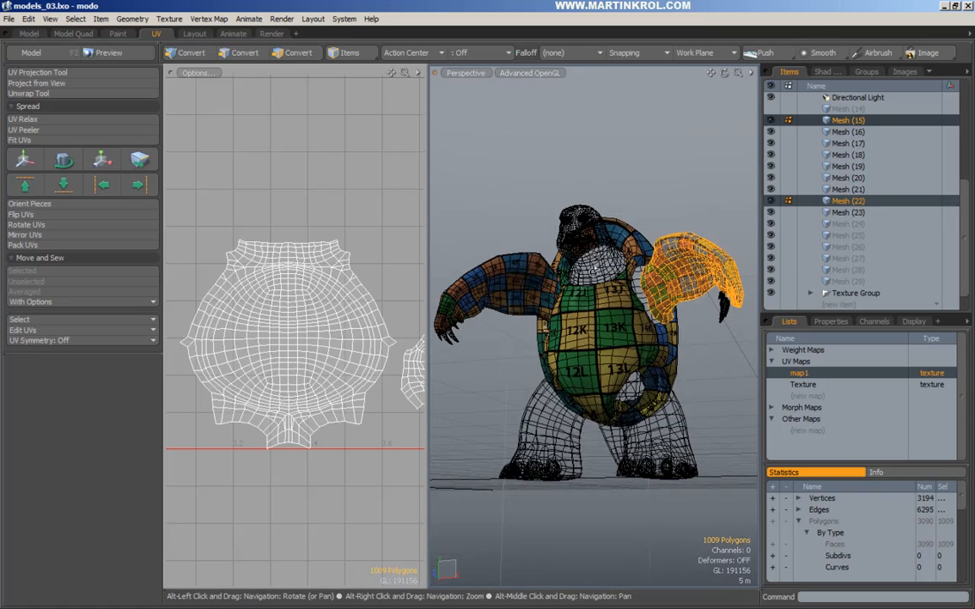
alt+drag(633, 301, 660, 306)
key(KP_2)
mouse_move(675, 250)
alt+right_down()
mouse_move(777, 247)
mouse_move(687, 252)
alt+right_up()
alt+right_drag(573, 260, 531, 276)
click(505, 154)
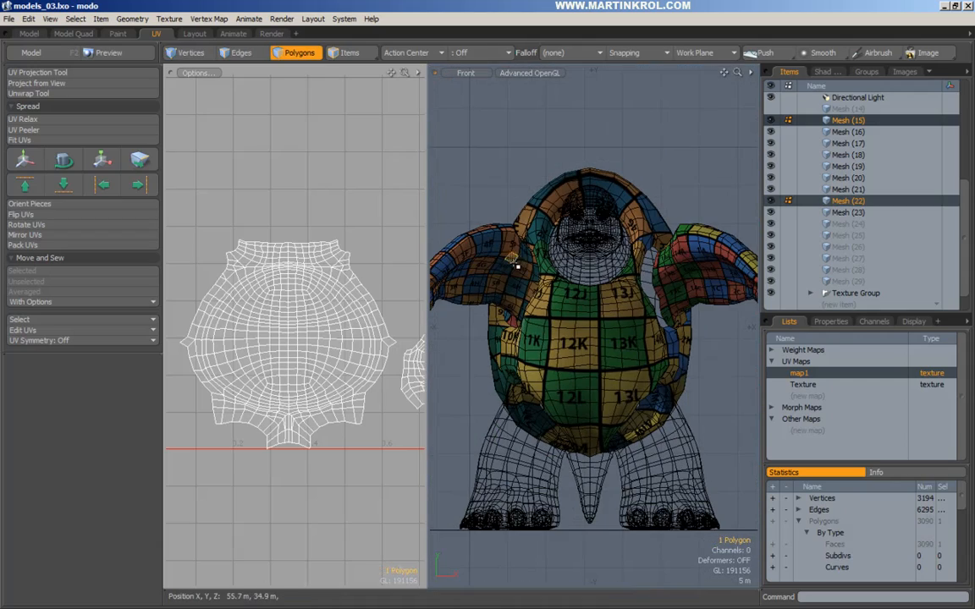
double_click(514, 265)
alt+right_drag(497, 255, 593, 286)
key(KP_Decimal)
alt+middle_drag(593, 286, 474, 281)
double_click(660, 289)
Move the right-hand arm left along X until it meets the body.
key(w)
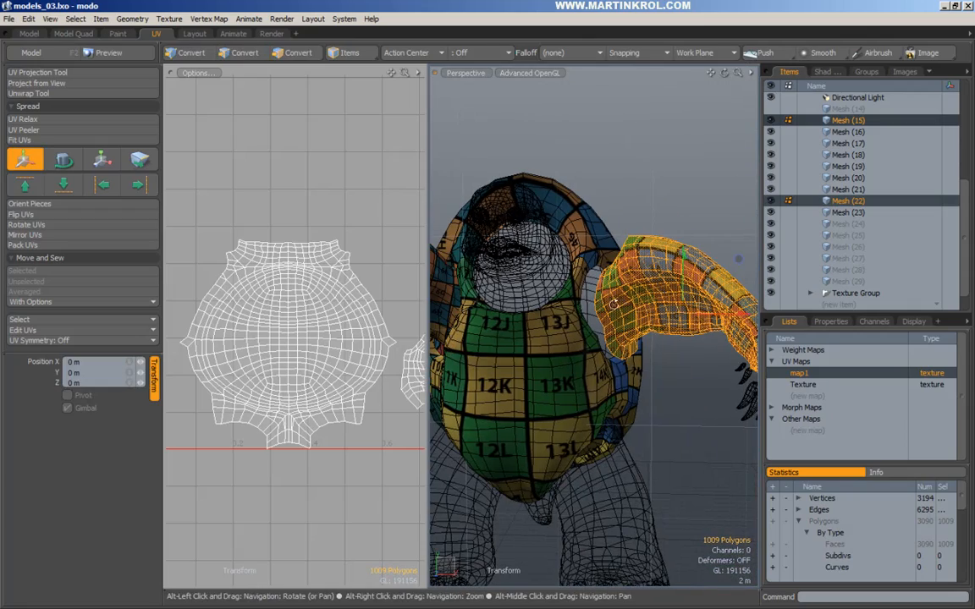
alt+right_drag(614, 304, 650, 281)
drag(650, 281, 577, 307)
alt+right_drag(577, 306, 585, 311)
drag(607, 311, 583, 311)
alt+right_drag(604, 300, 542, 298)
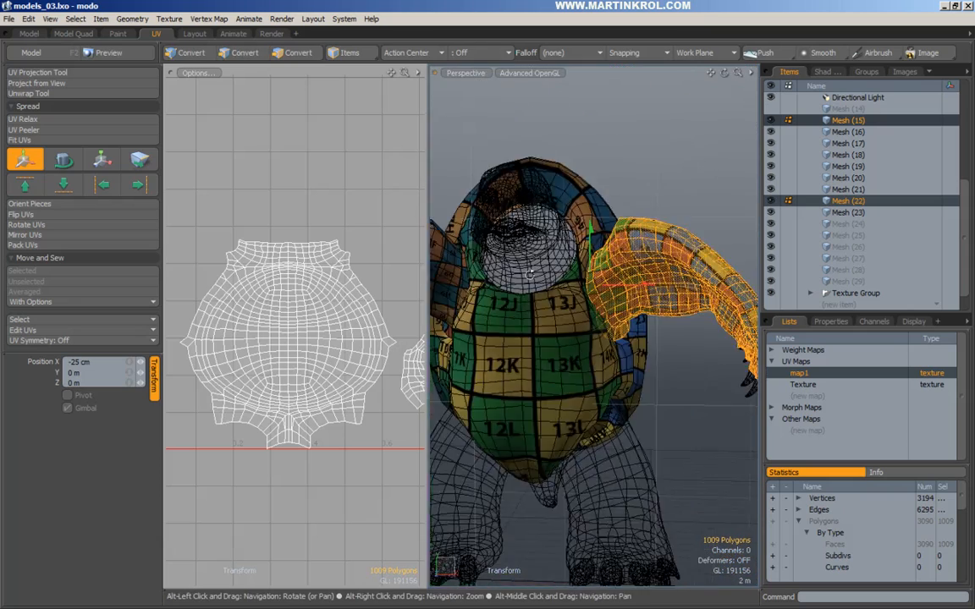
key(space)
click(679, 163)
Cut all polygons from both meshes and paste them into Mesh (22).
alt+right_drag(679, 164, 647, 166)
alt+drag(646, 165, 657, 164)
scroll(656, 163, down, 4)
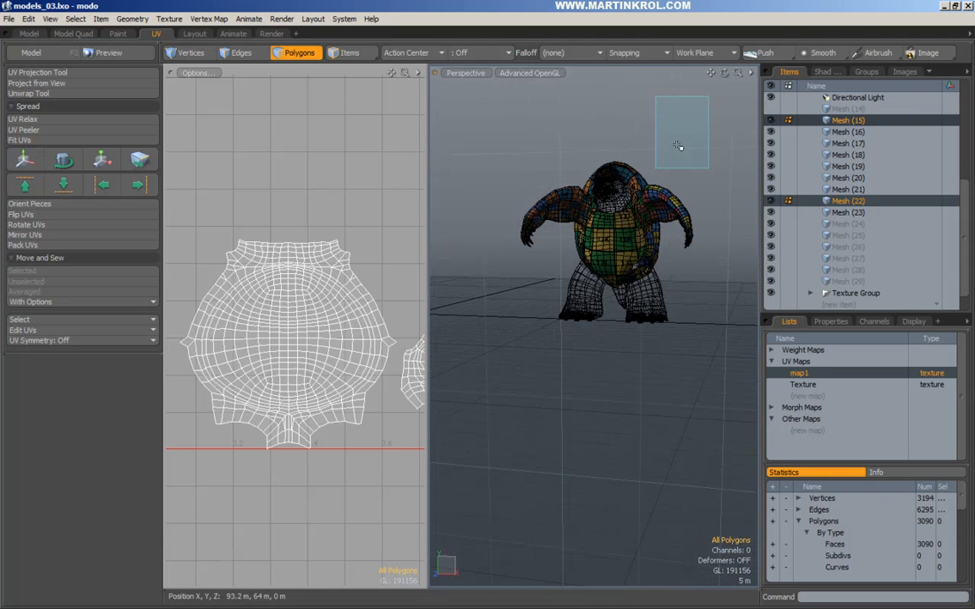
key([)
alt+drag(620, 196, 607, 239)
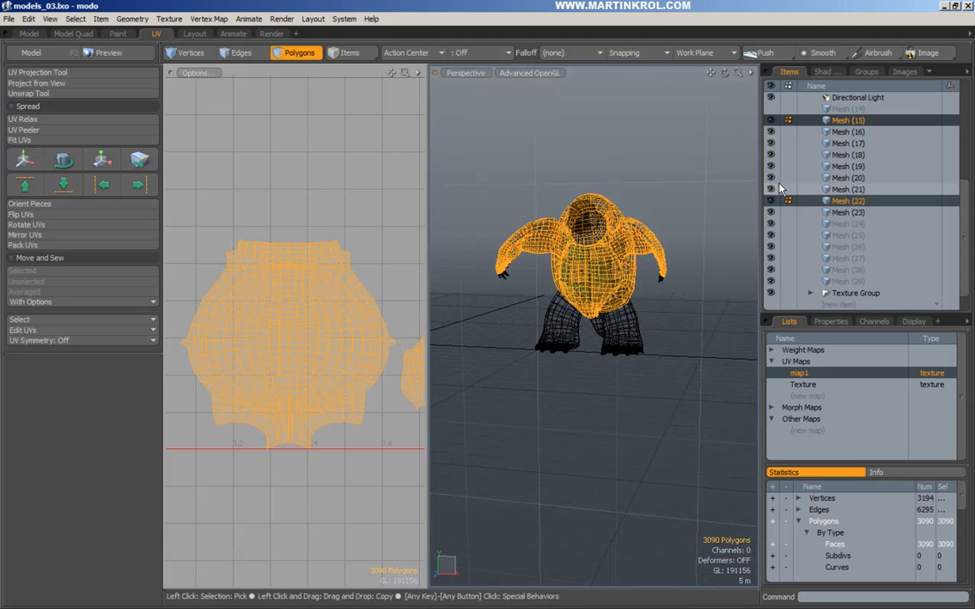
key(h)
click(855, 204)
key(u)
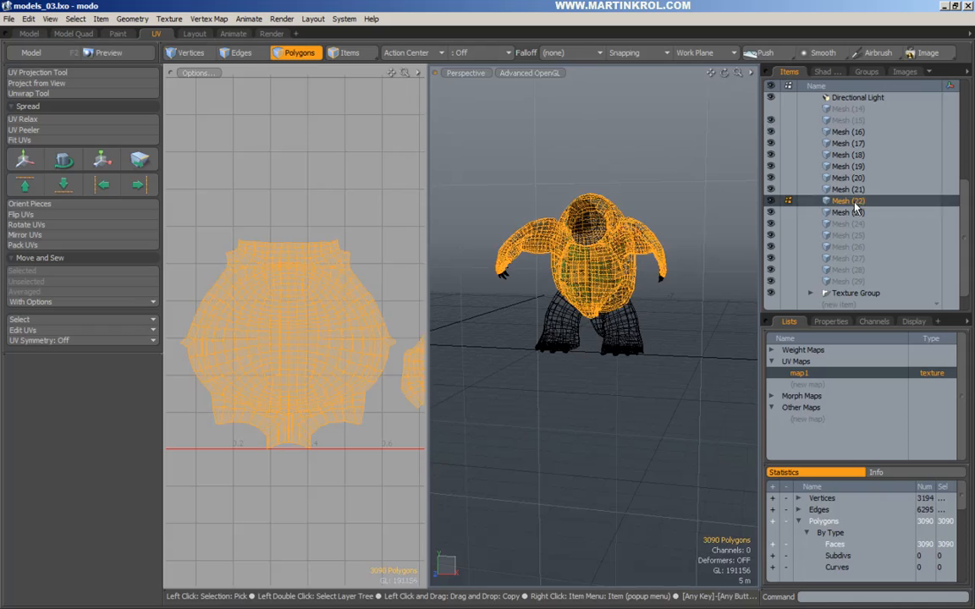
scroll(603, 277, up, 6)
alt+drag(650, 292, 623, 303)
Merge vertices within 3.7775 mm (3194 to 3148) and turn the mesh into subdivision surfaces.
key(ctrl+1)
click(574, 303)
click(540, 305)
drag(542, 305, 575, 306)
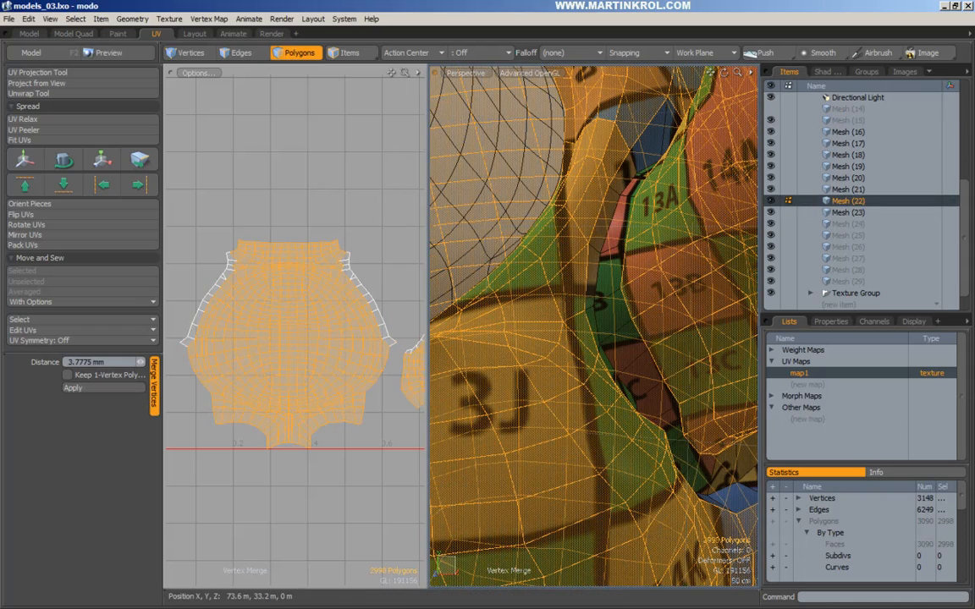
scroll(655, 300, down, 6)
alt+drag(655, 301, 671, 271)
key(space)
click(679, 143)
scroll(668, 169, down, 3)
alt+drag(677, 151, 650, 178)
key(Tab)
scroll(623, 203, down, 3)
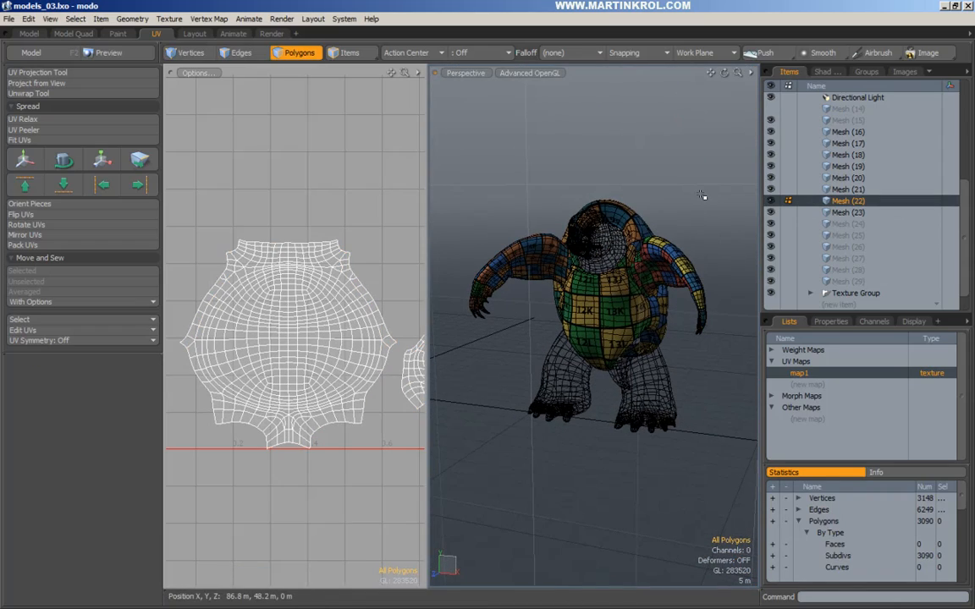